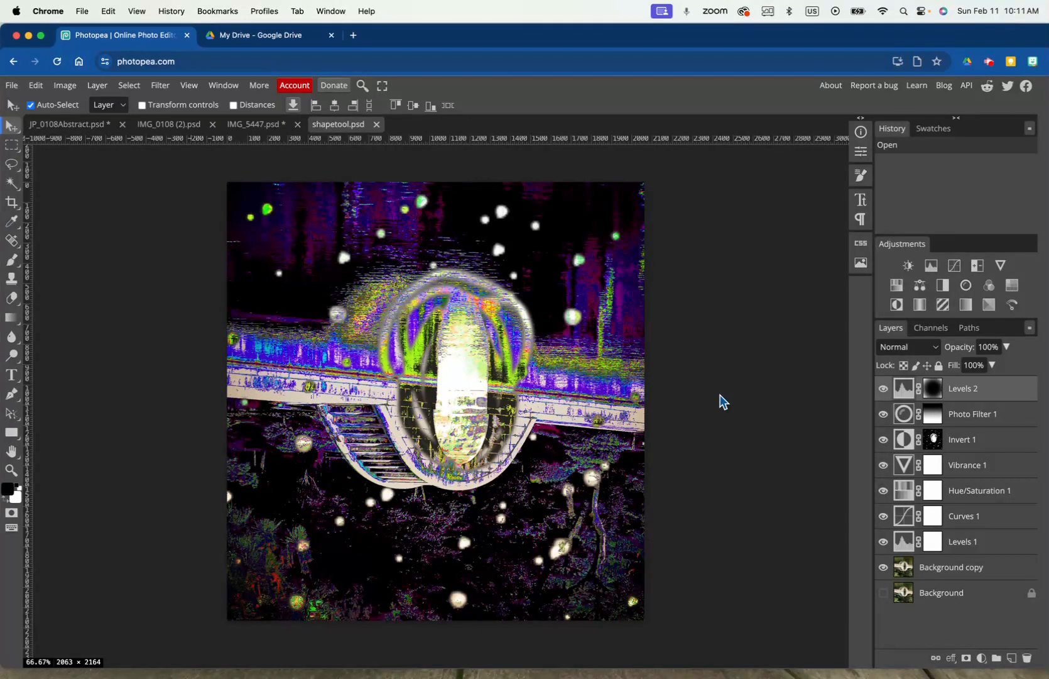
Open photopea.com in a new browser tab alongside the existing editing session
left_click(355, 38)
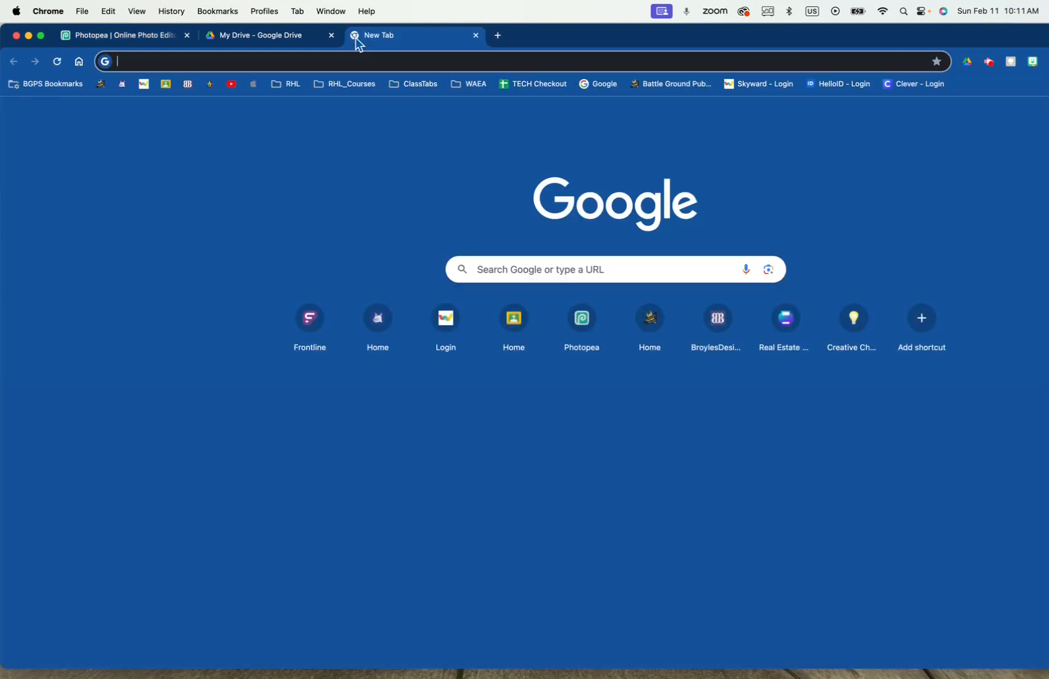
type("photo")
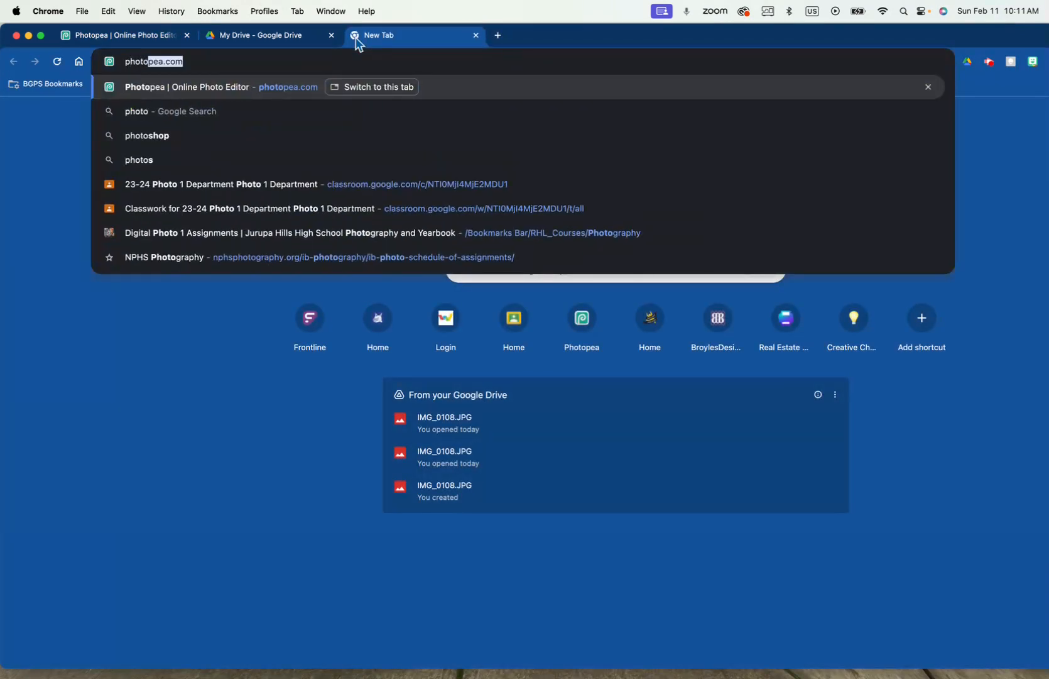
type("pea.com")
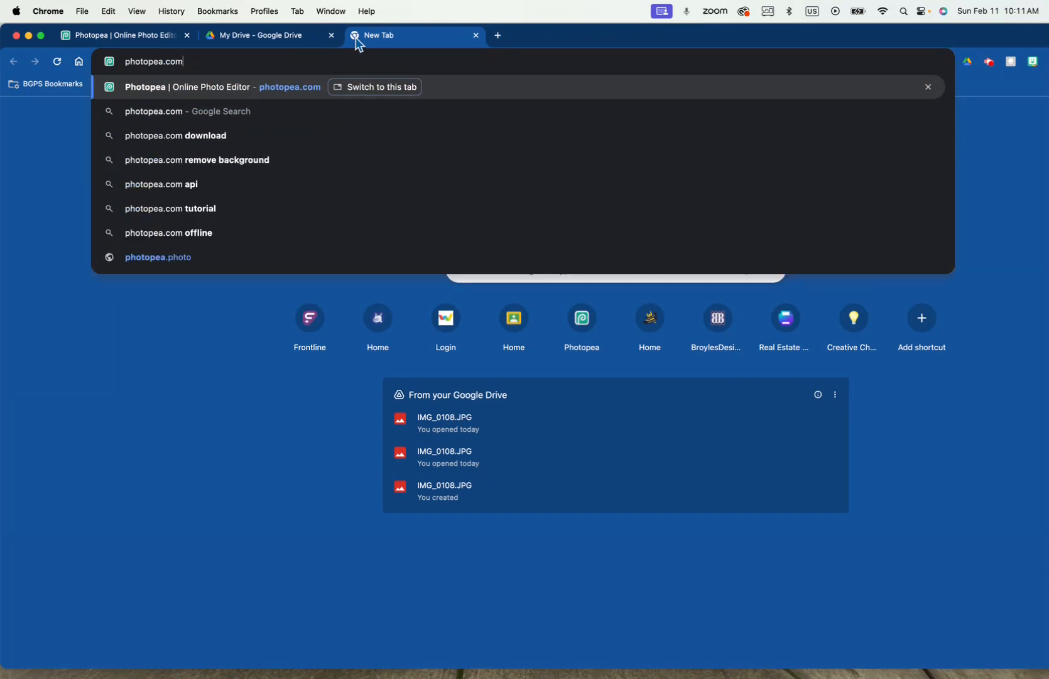
key("Return")
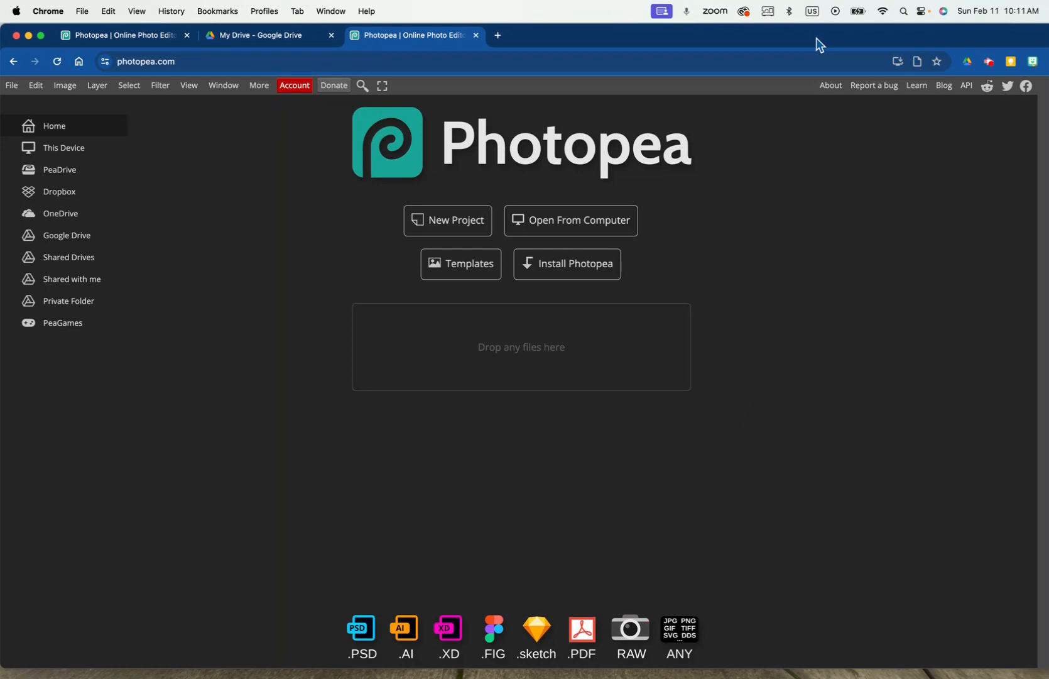
left_click_drag(816, 37, 786, 34)
Switch to Google Drive and download IMG_2375.jpeg from 2324_PhotosforClass > 2324-nov-fallphoto into the Downloads folder
left_click(258, 38)
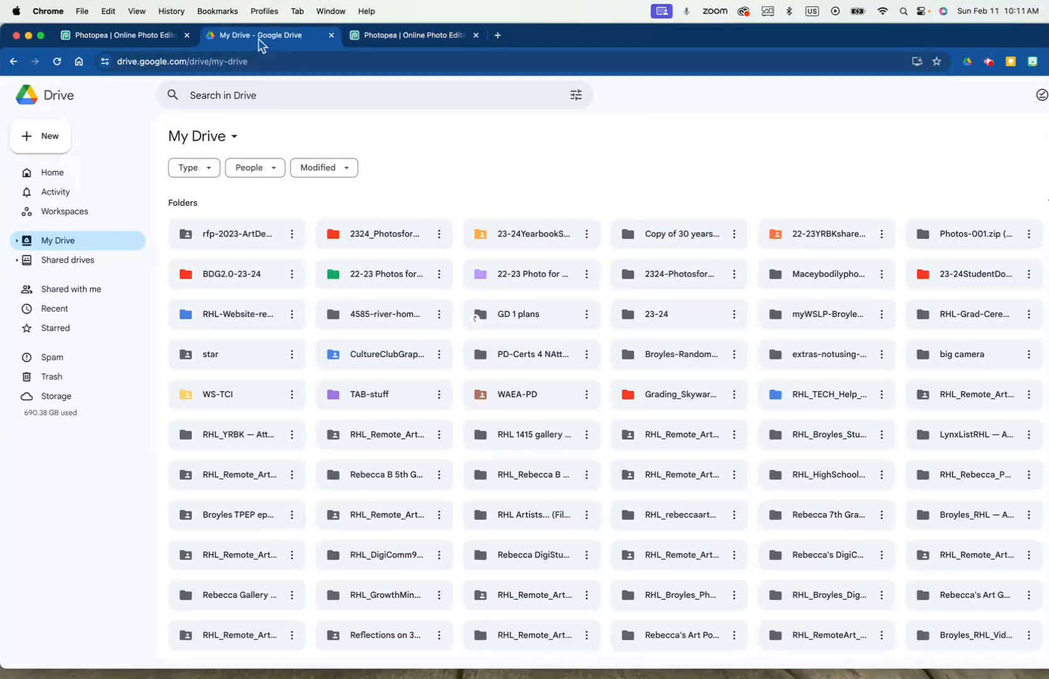
double_click(384, 239)
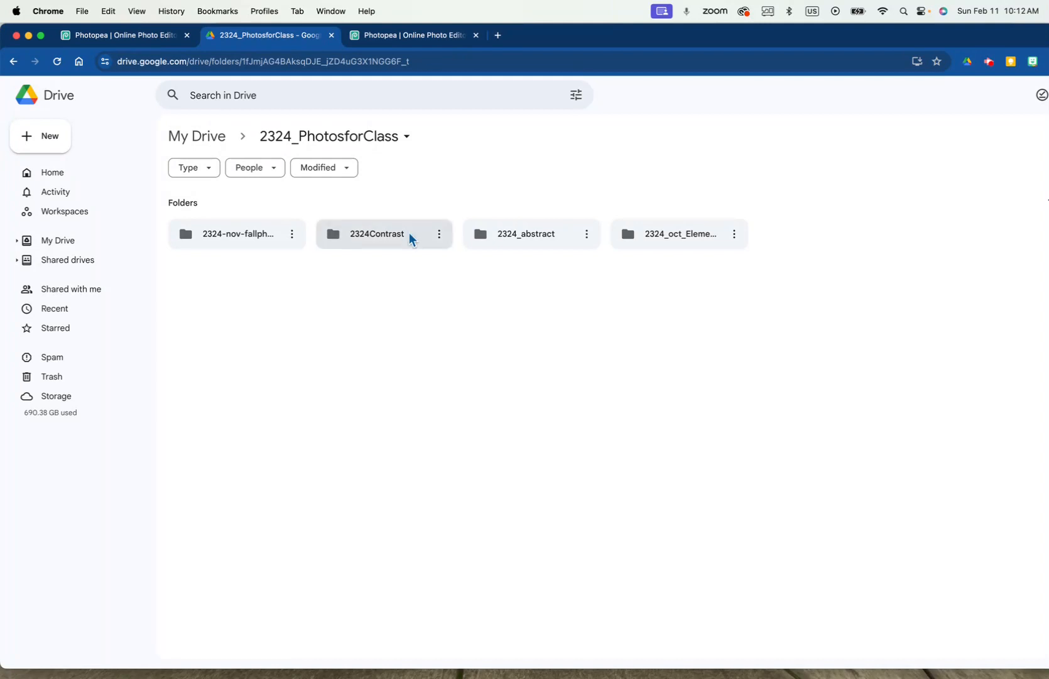
double_click(241, 239)
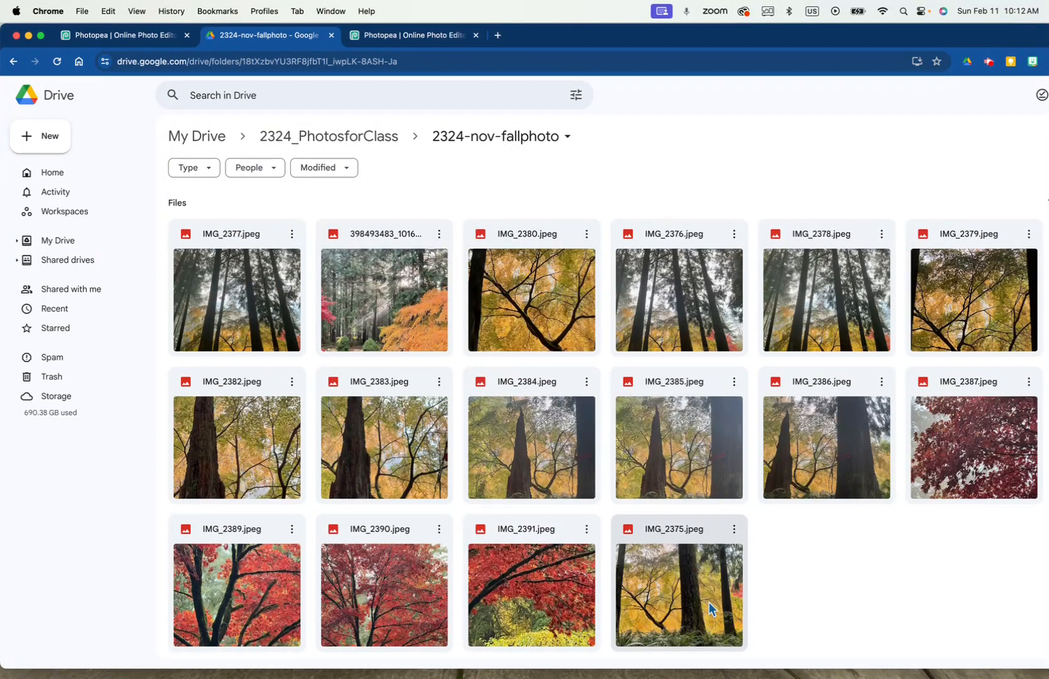
left_click(734, 529)
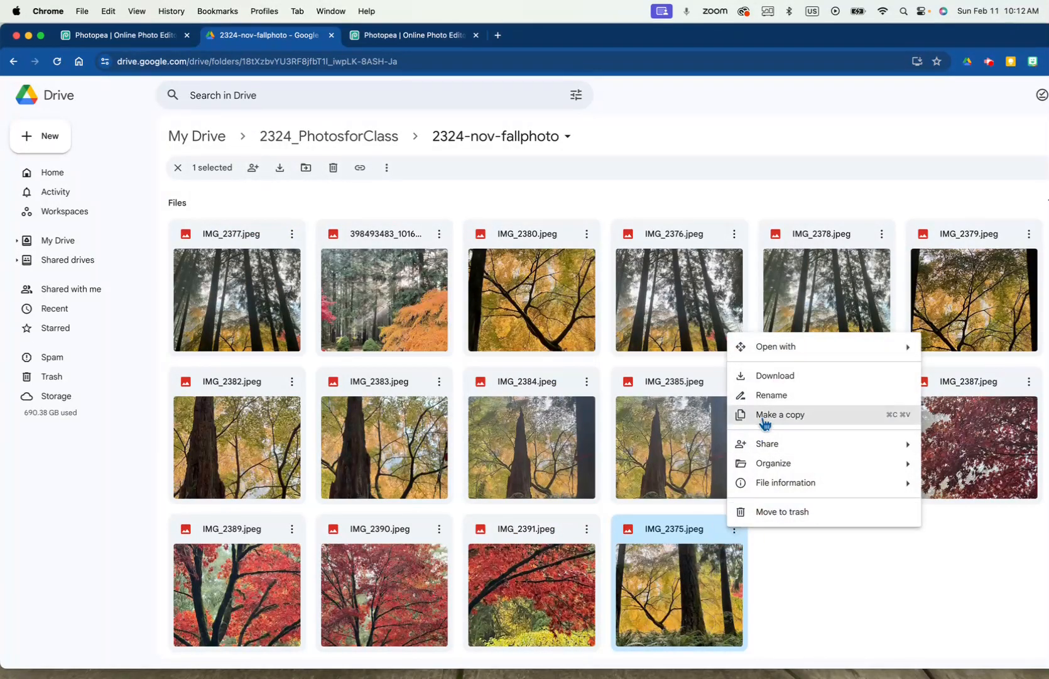
left_click(774, 377)
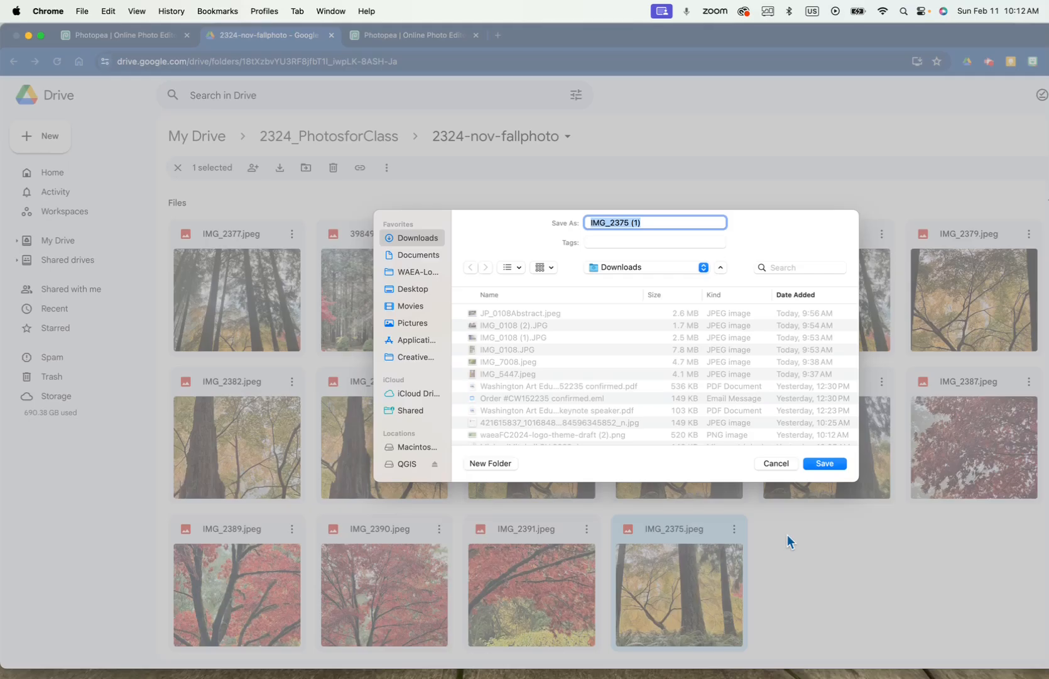
left_click(825, 465)
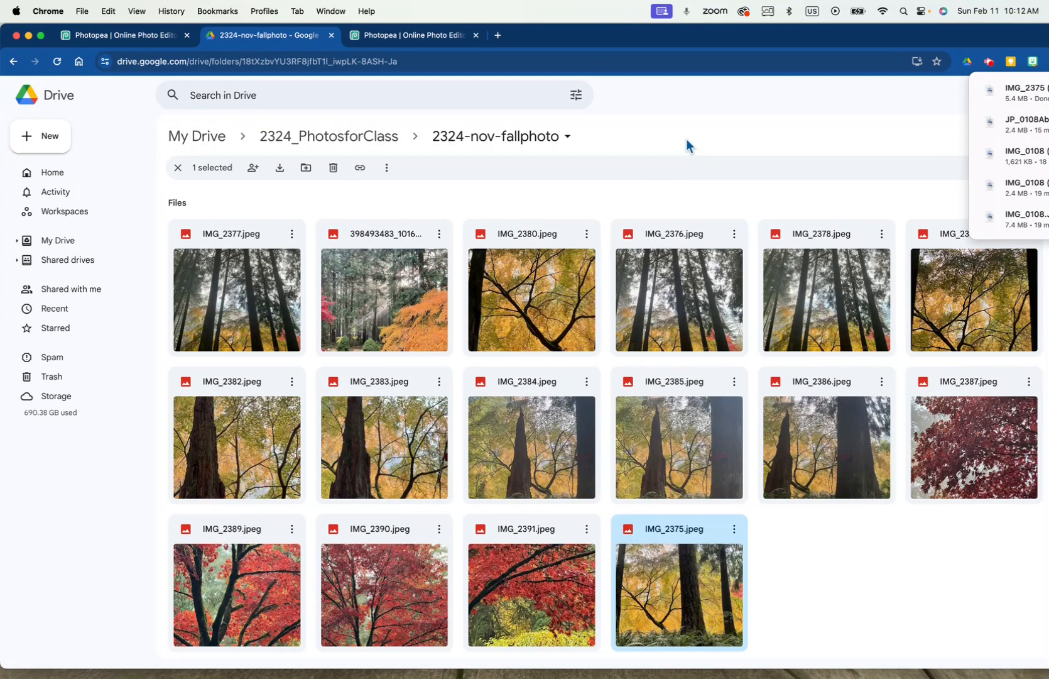
Switch to the new Photopea tab and open the downloaded IMG_2375 (1) photo from the Downloads folder
left_click(393, 35)
left_click(8, 87)
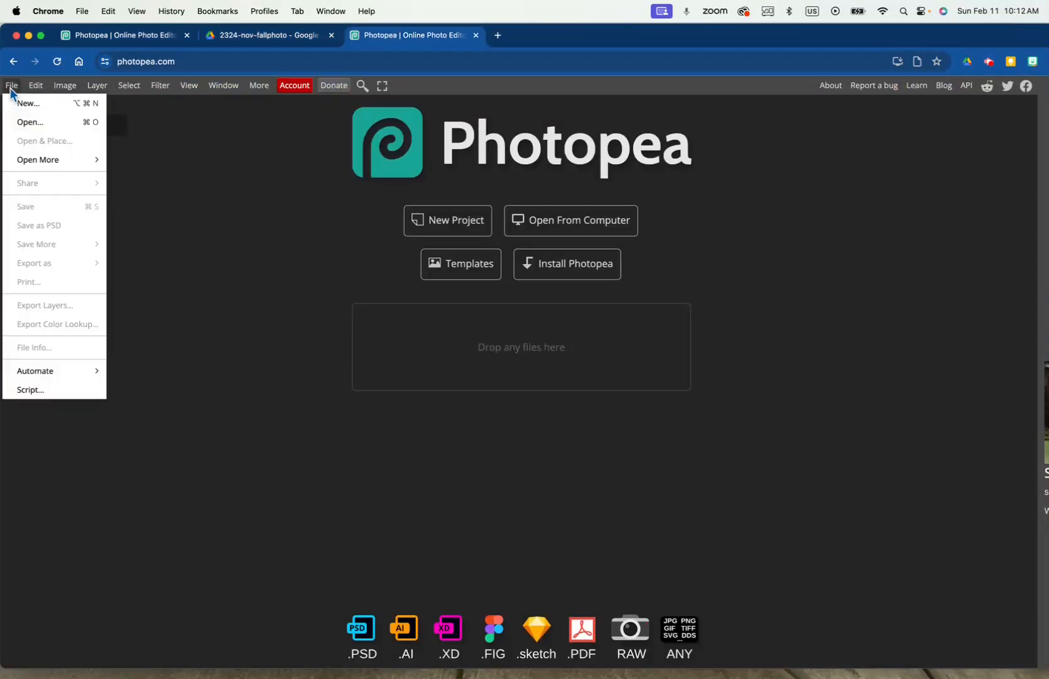
left_click(25, 124)
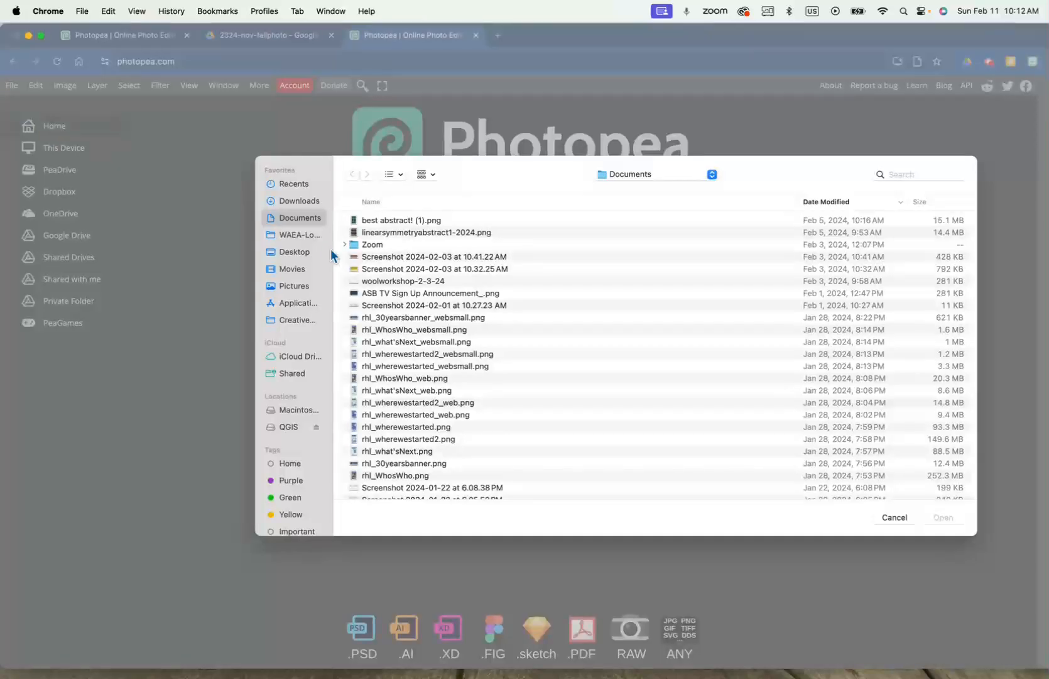
left_click(291, 201)
double_click(384, 220)
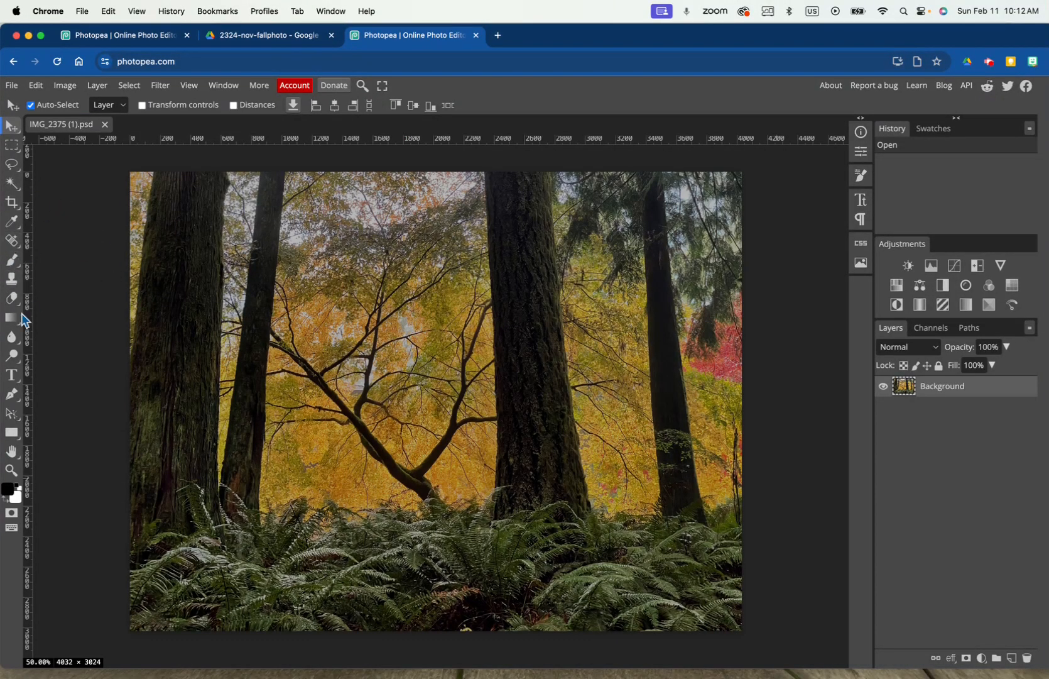
Activate the Crop tool on the forest photo and bring up the Layers panel
left_click(12, 207)
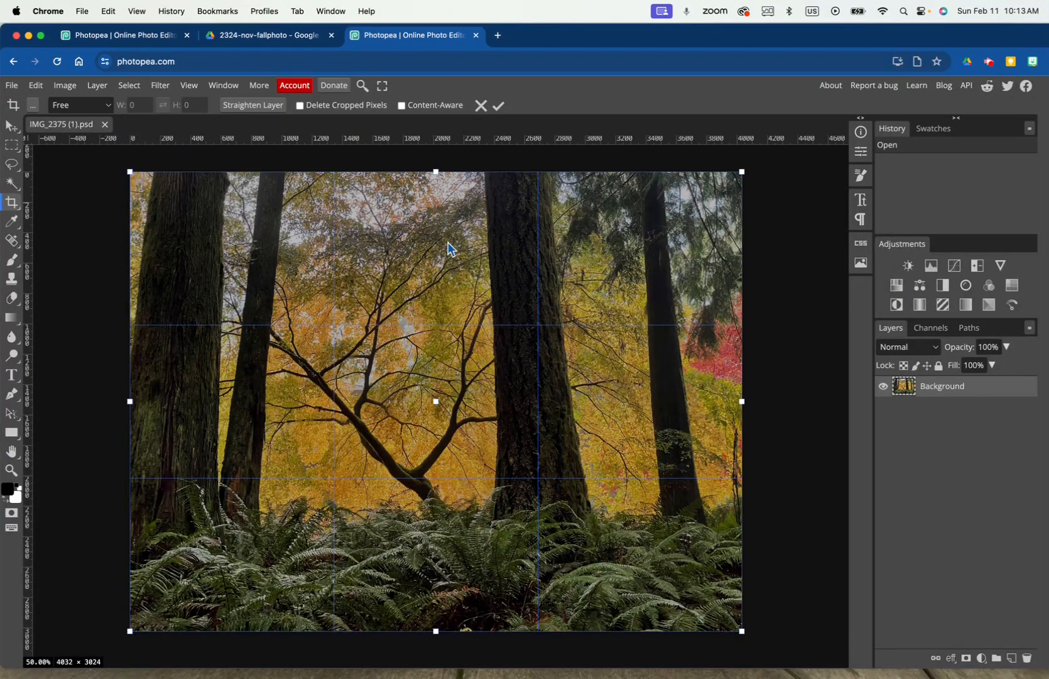
left_click(224, 88)
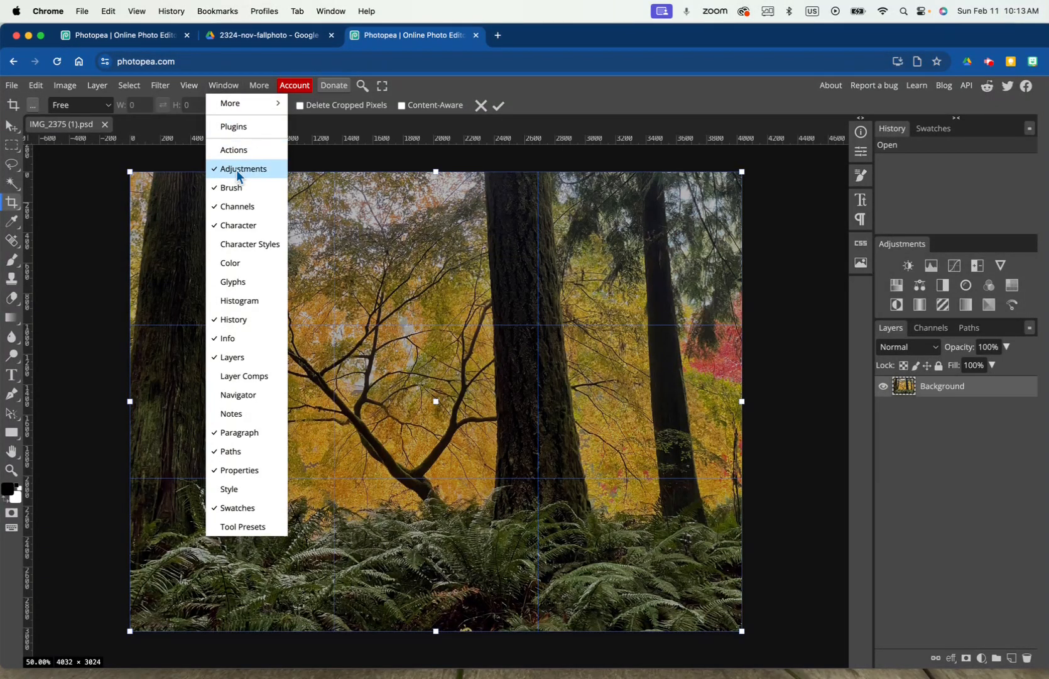
left_click(242, 358)
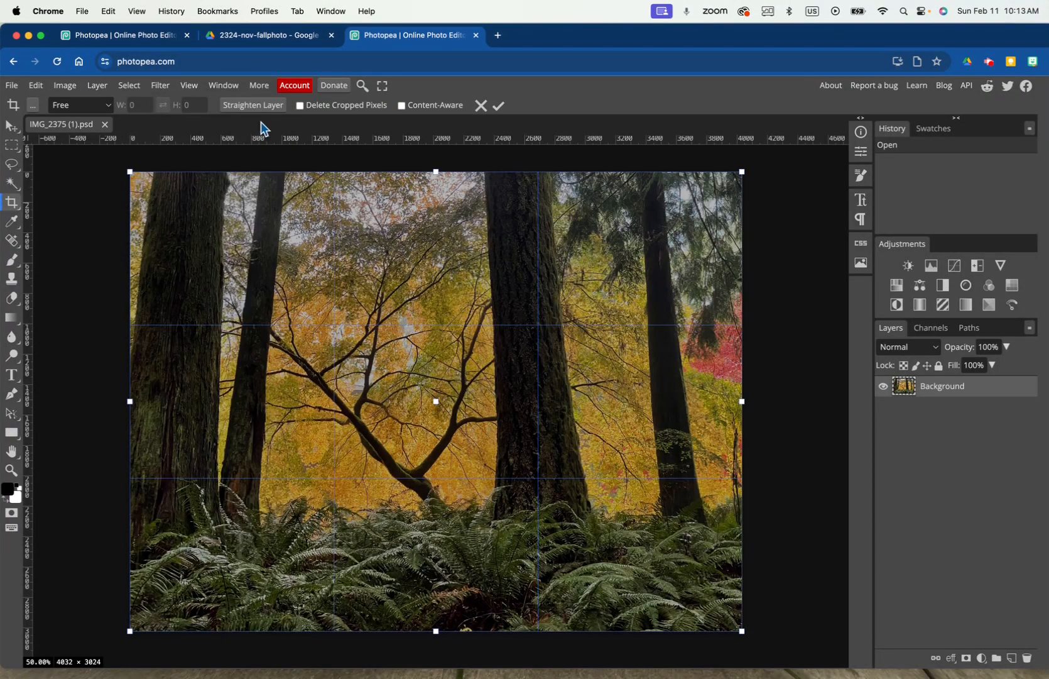
Return to the first Photopea session and compare the open images JP_0108Abstract, IMG_0108 (2), IMG_5447 and shapetool as abstract source material
left_click(151, 42)
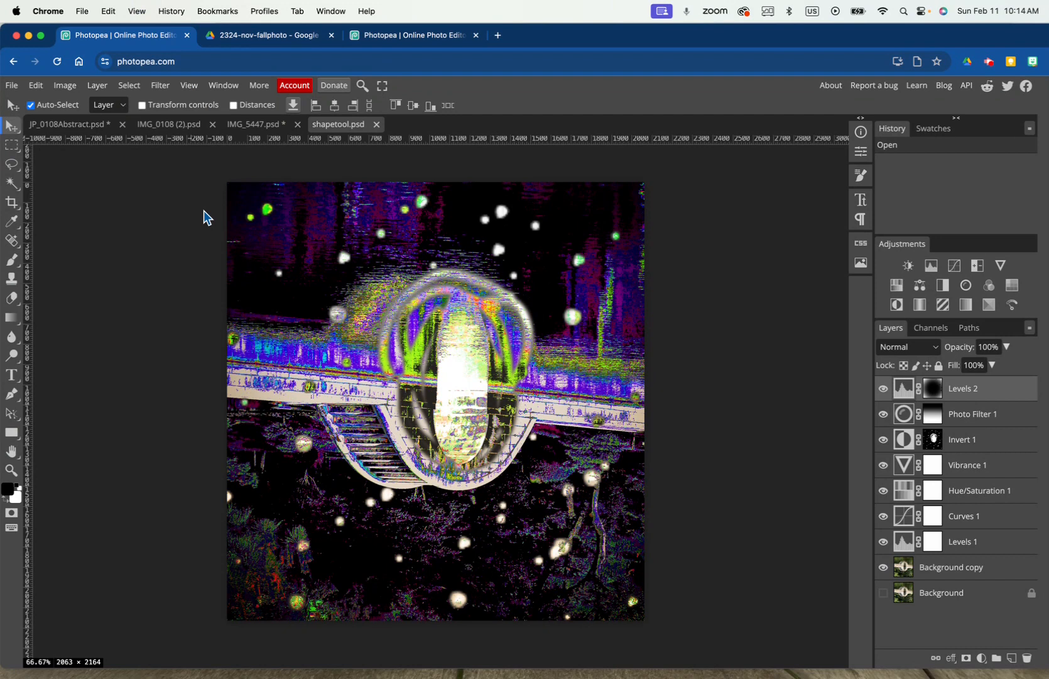
left_click(86, 133)
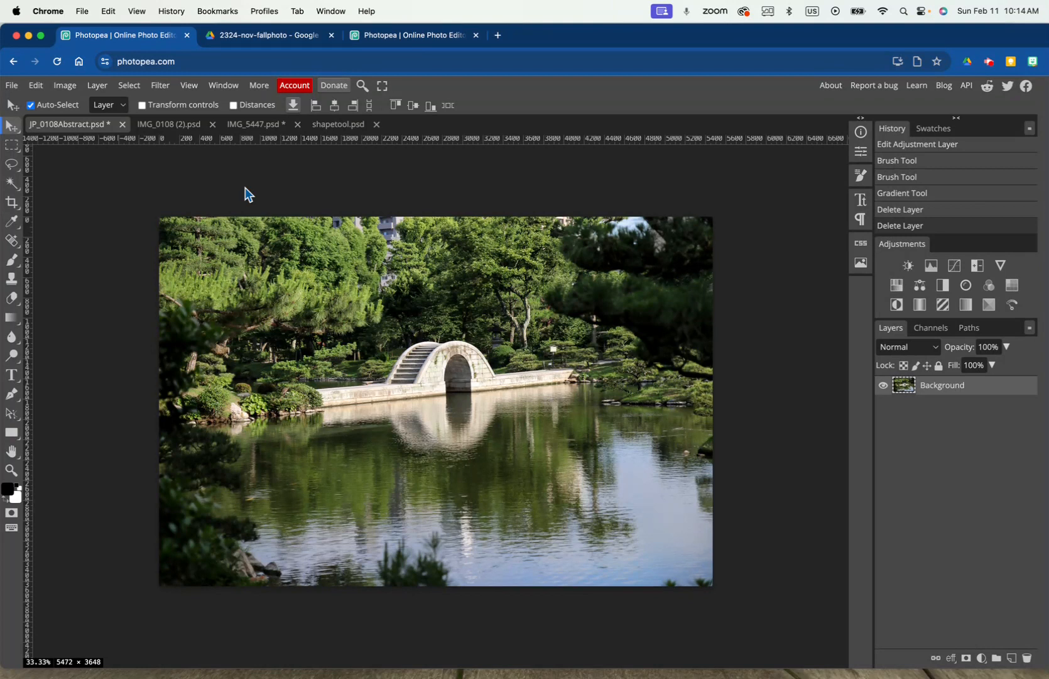
left_click(185, 129)
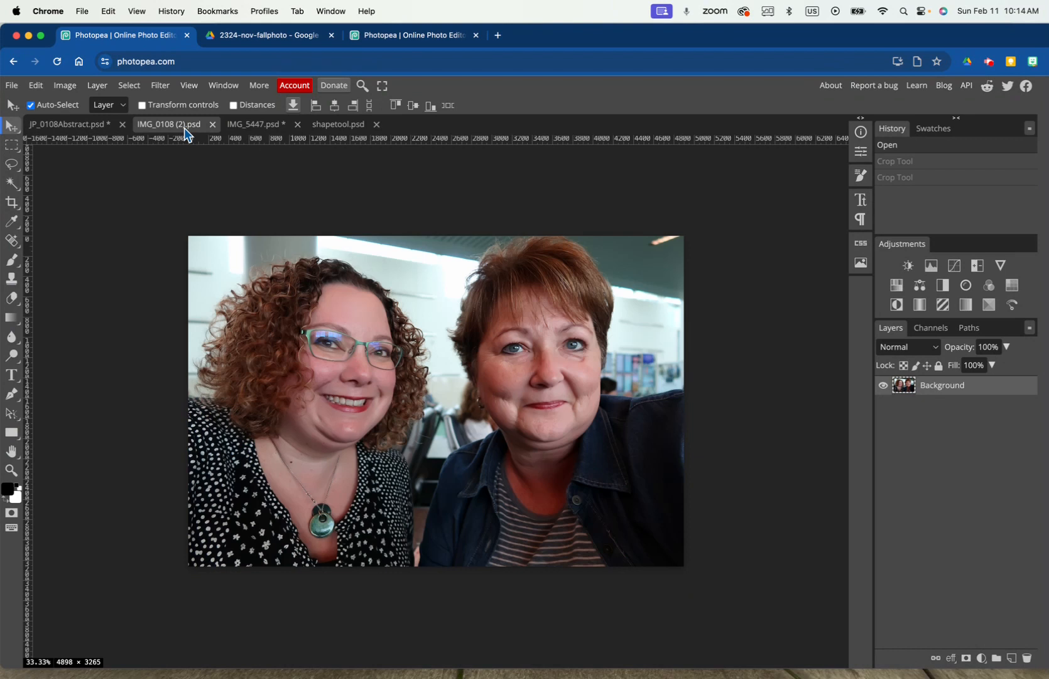
left_click(247, 133)
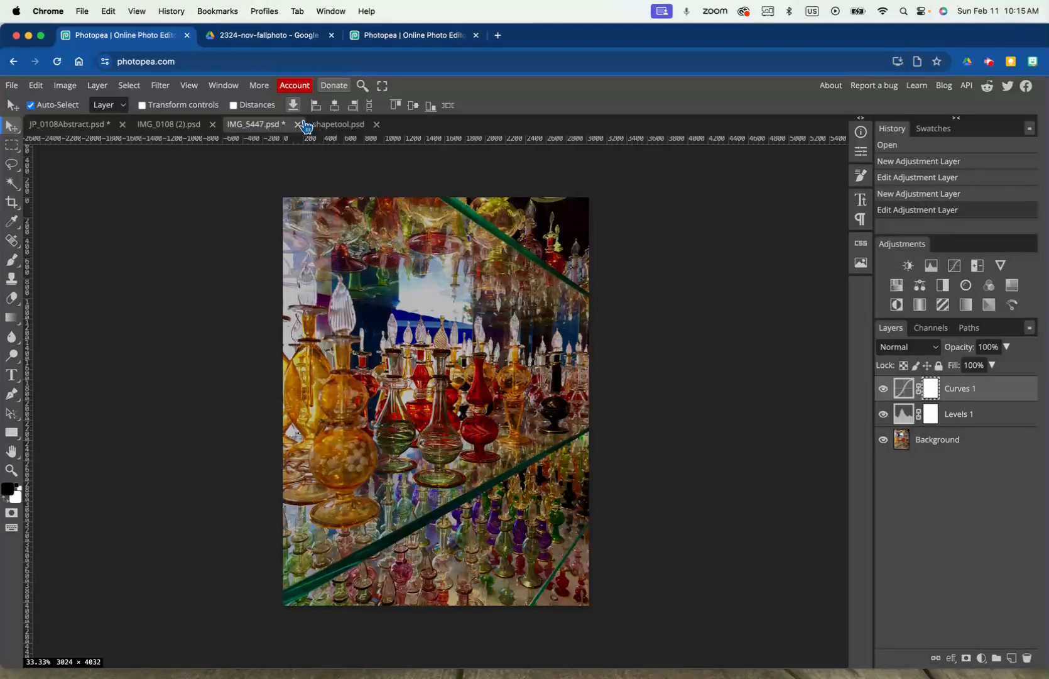
left_click(77, 128)
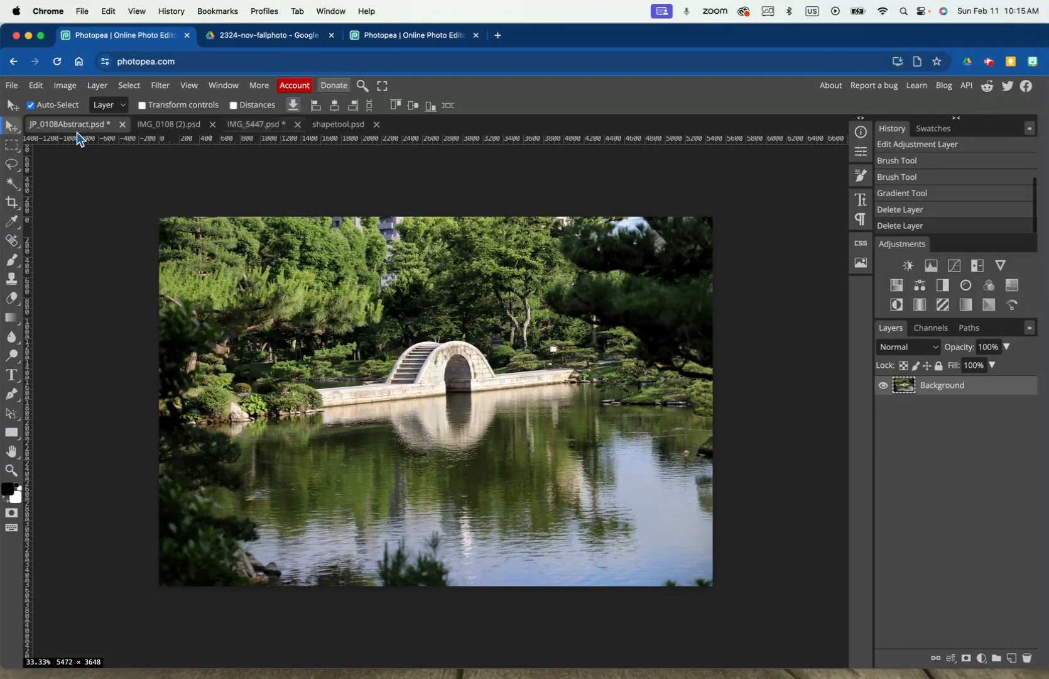
left_click(168, 128)
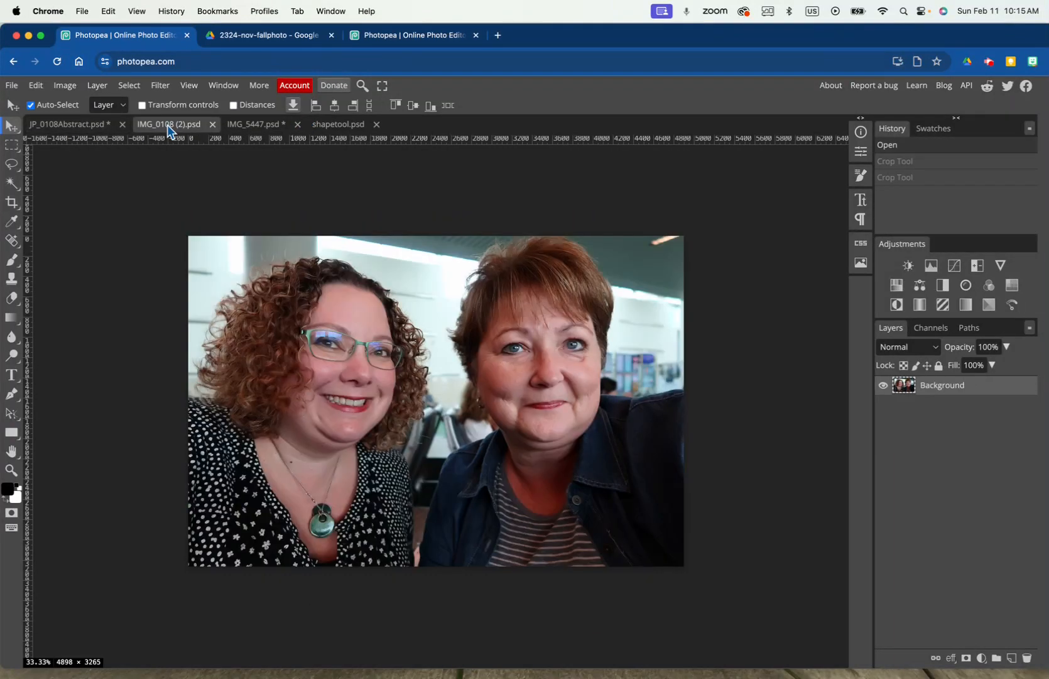
left_click(268, 129)
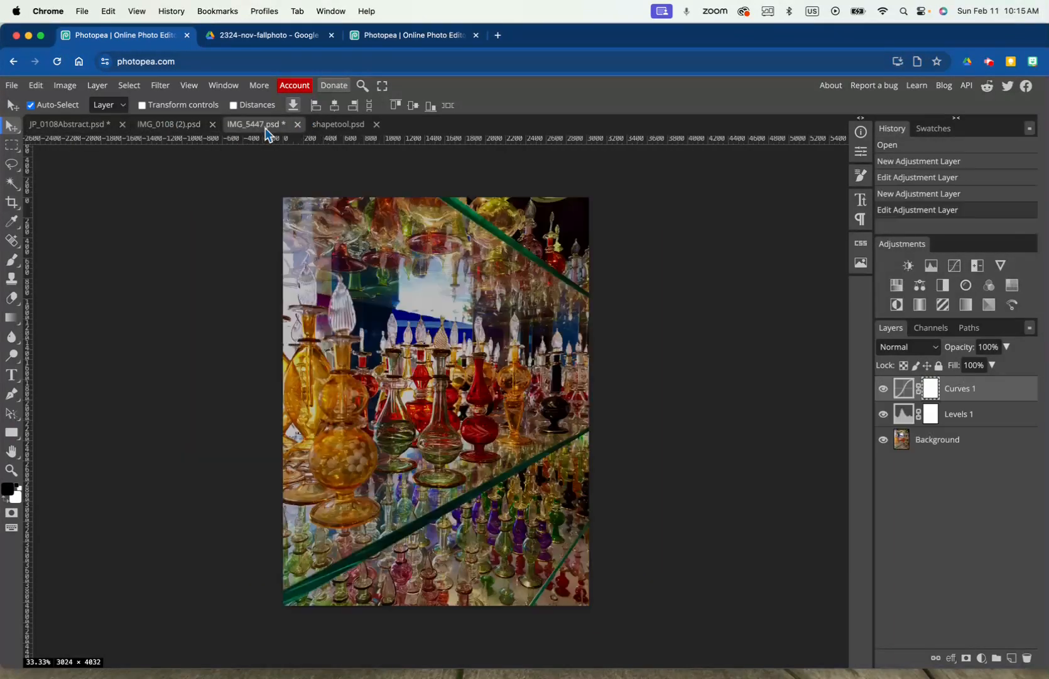
left_click(332, 131)
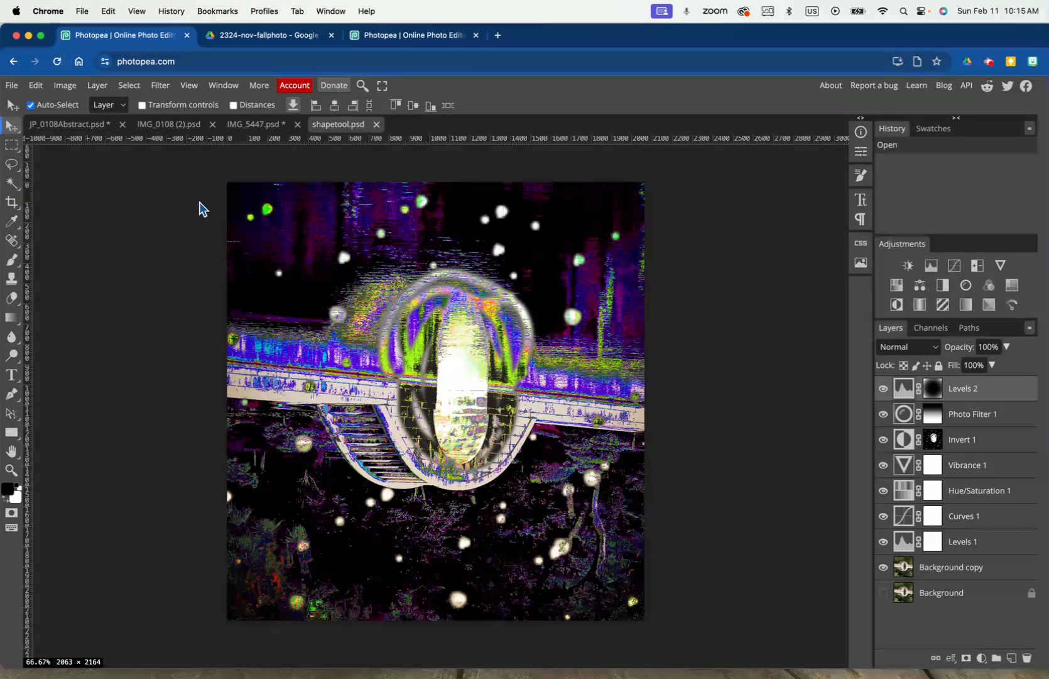
left_click(75, 126)
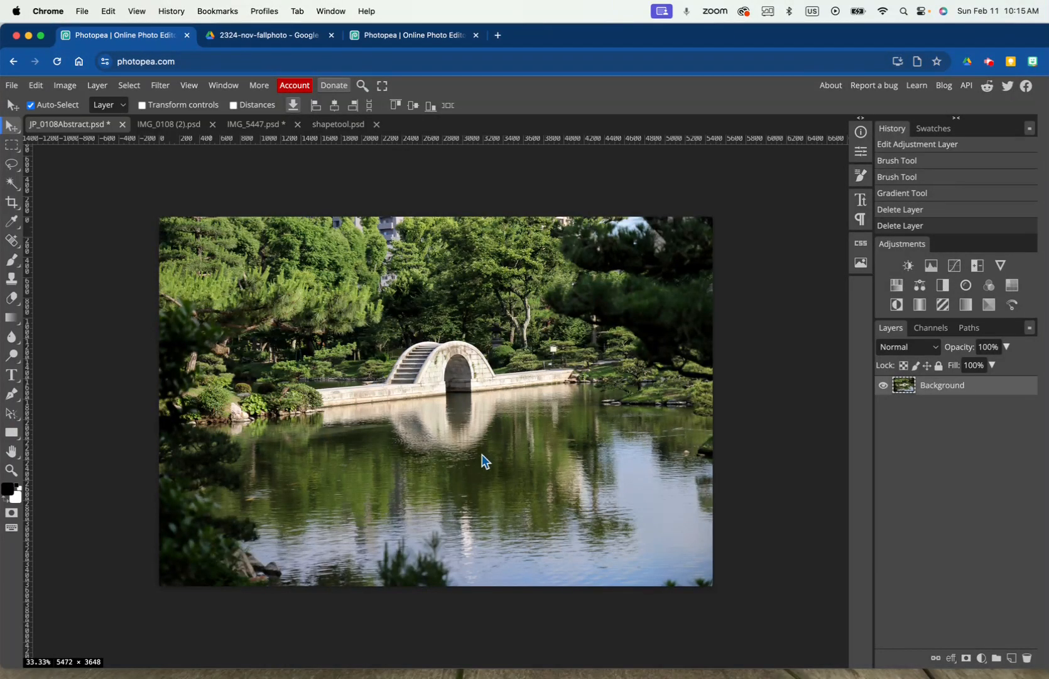
left_click(340, 125)
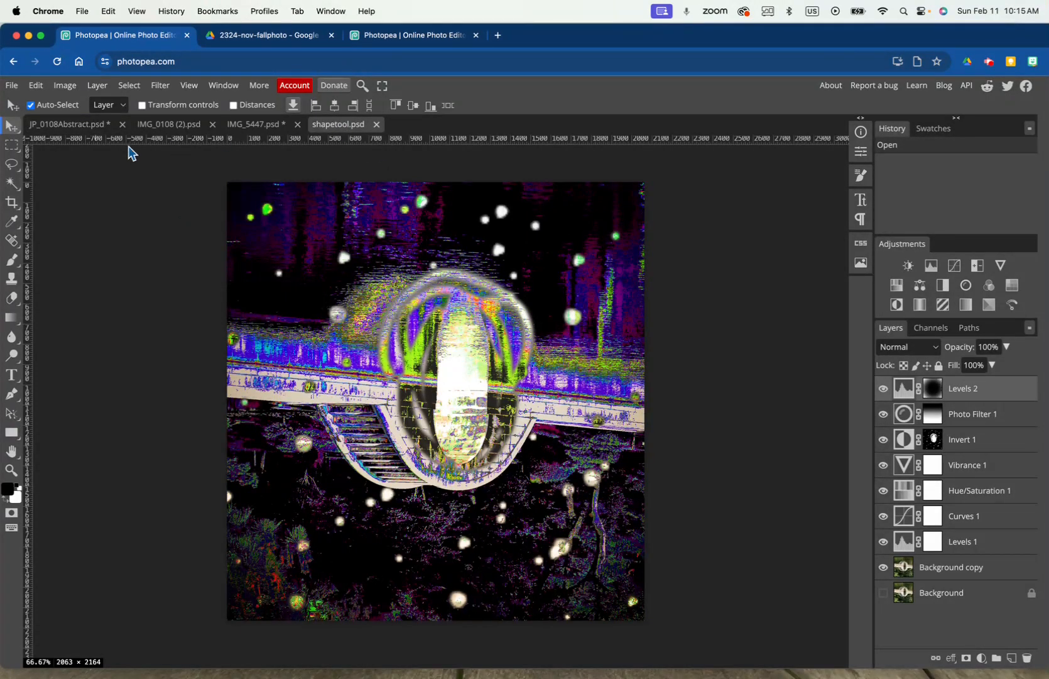
left_click(82, 125)
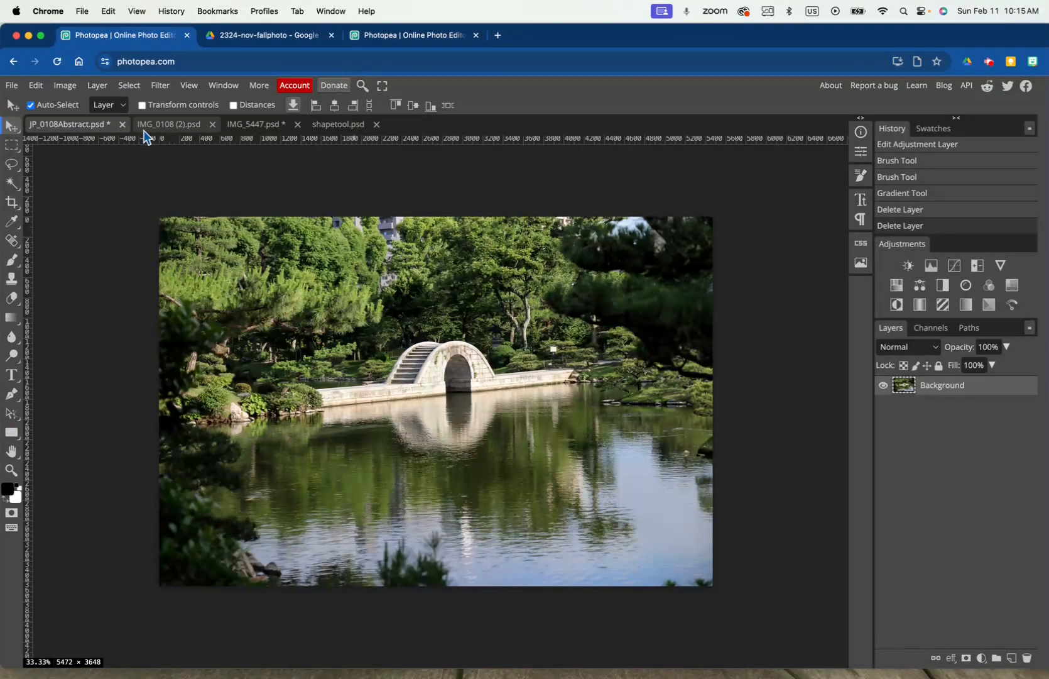
Crop IMG_0108 (2) to a portrait area of about 933 × 1244 px around the curly hair and patterned blouse
left_click(165, 125)
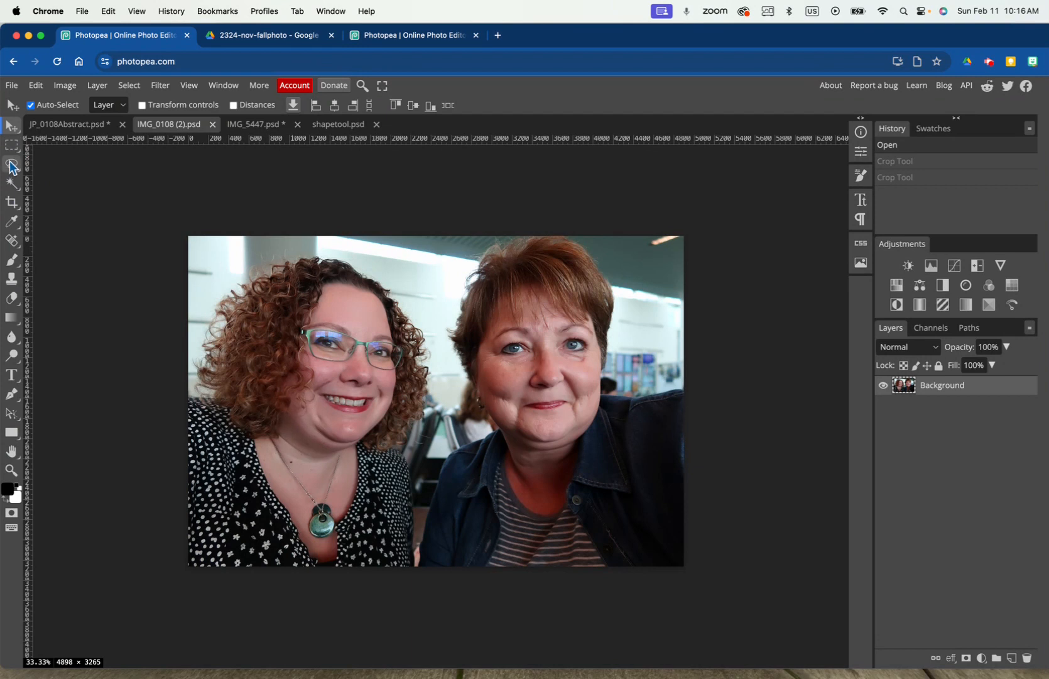
left_click(12, 208)
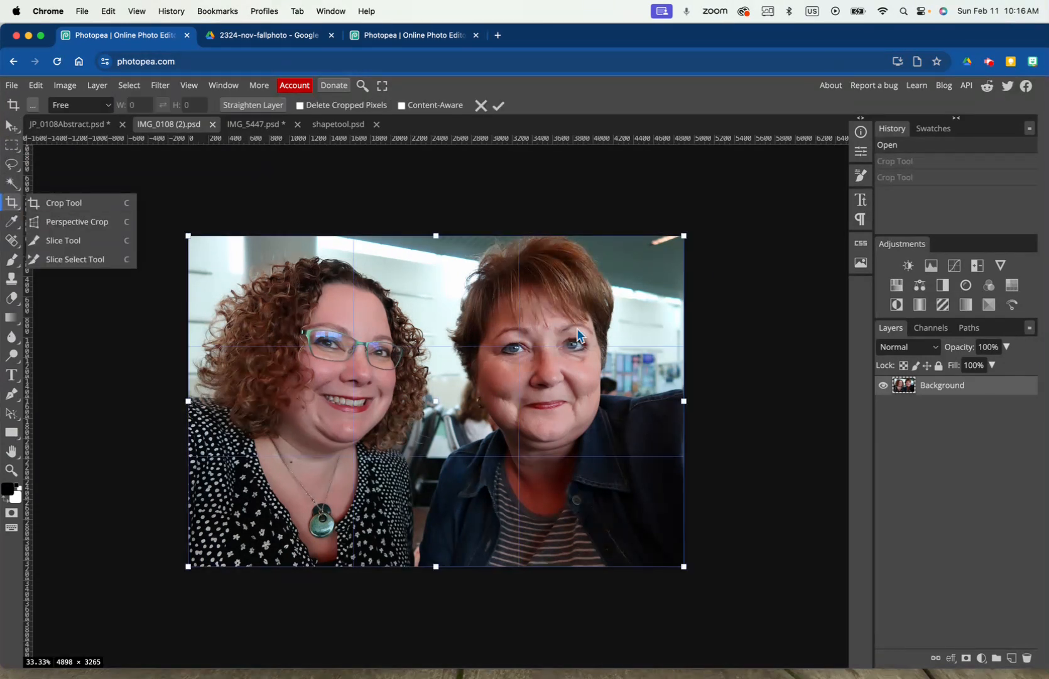
left_click(686, 238)
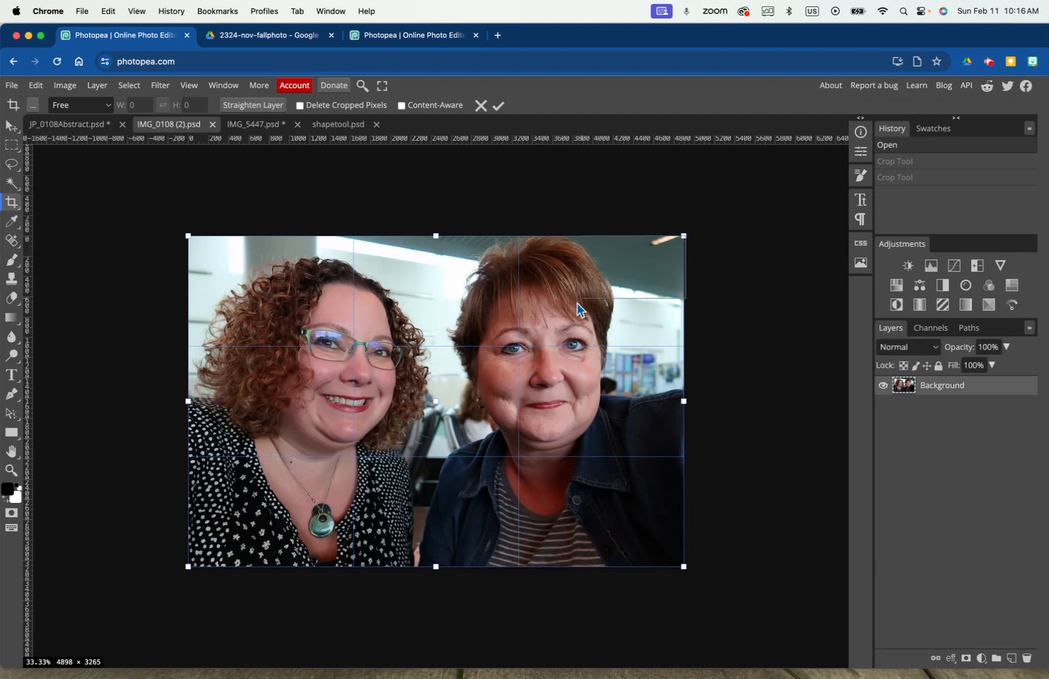
left_click_drag(687, 238, 279, 348)
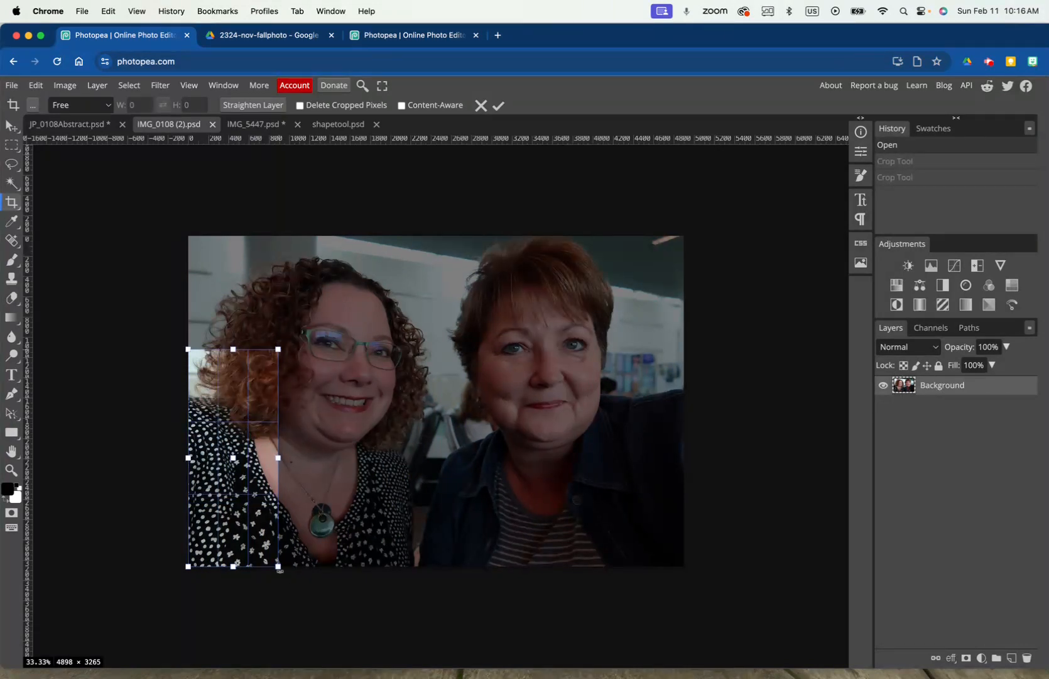
left_click_drag(279, 568, 282, 475)
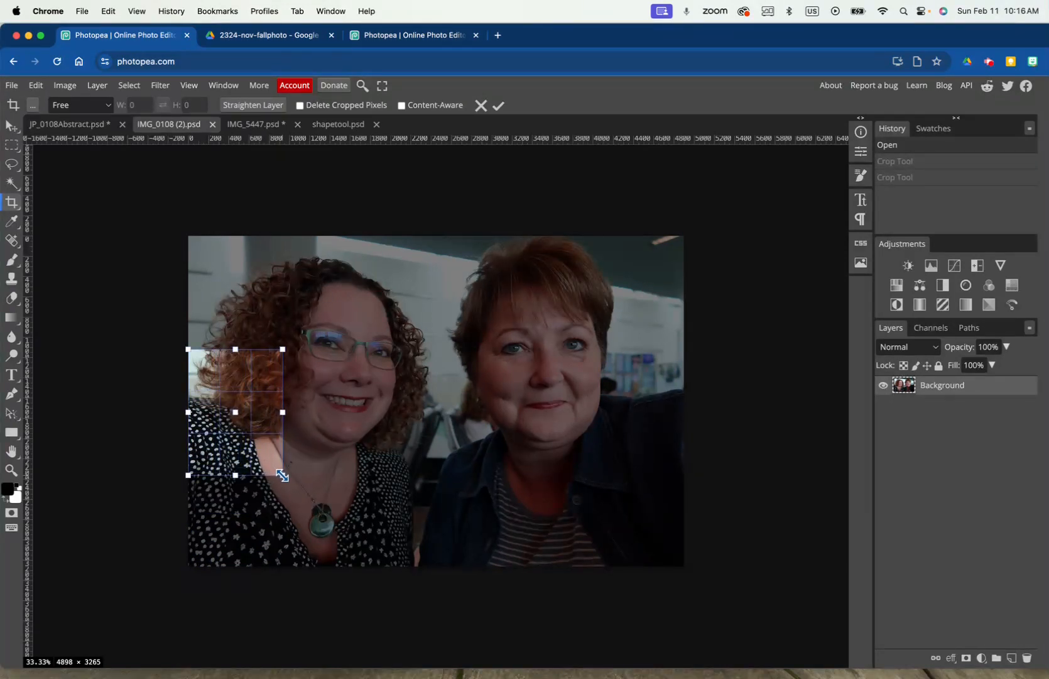
key("Return")
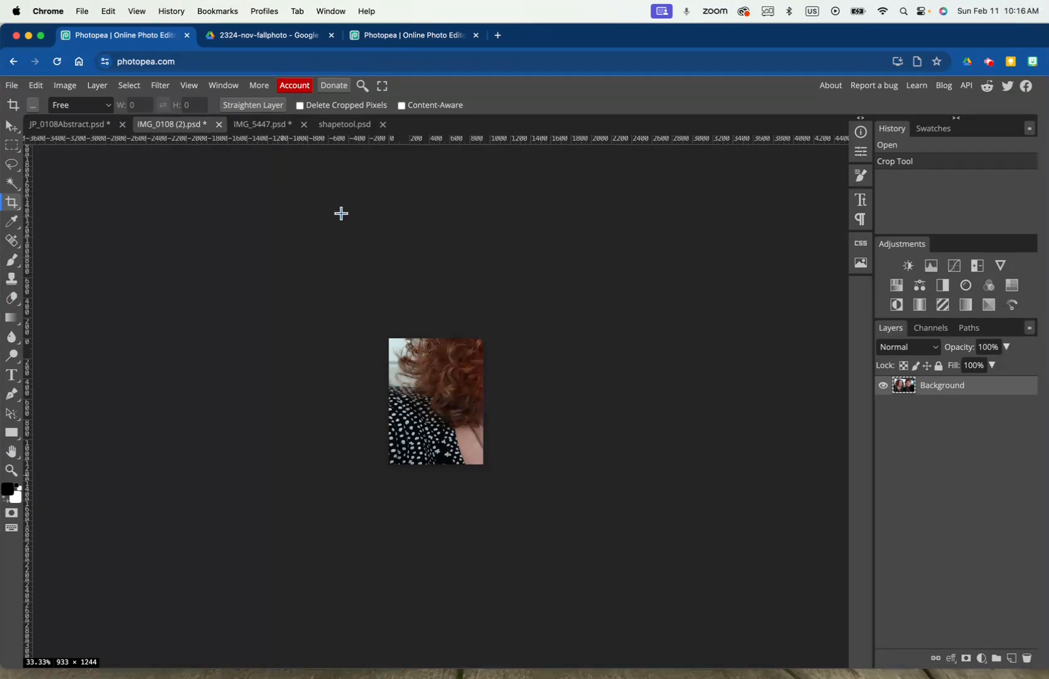
Crop IMG_5447 to a landscape area of about 1581 × 1157 px around the reflections and glass in the photo's upper part
left_click(270, 129)
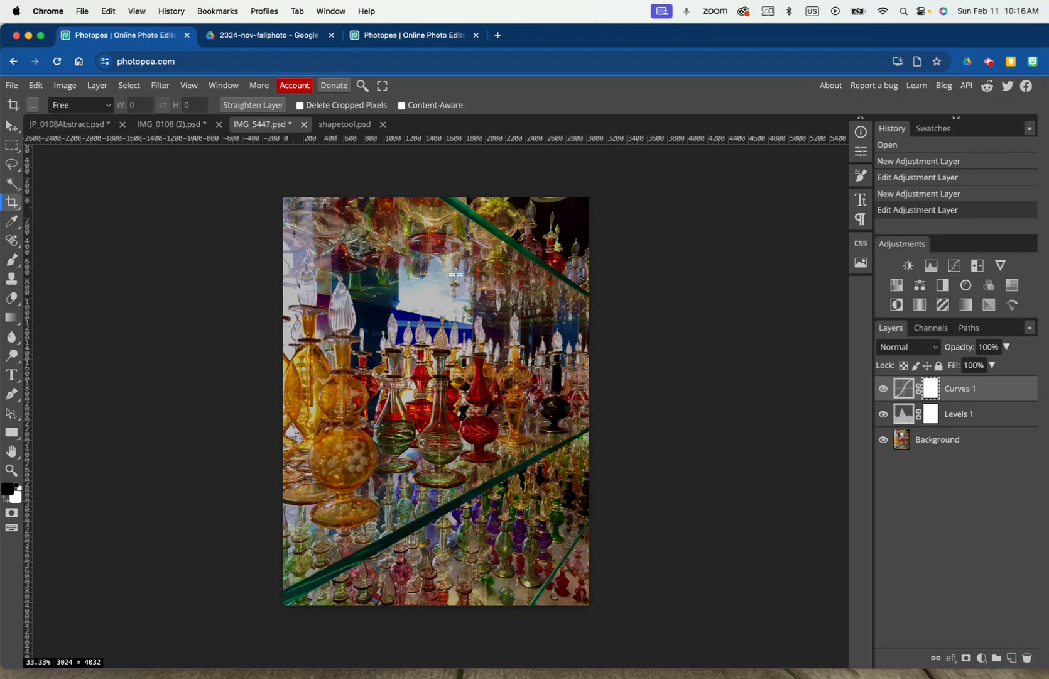
left_click_drag(319, 196, 473, 314)
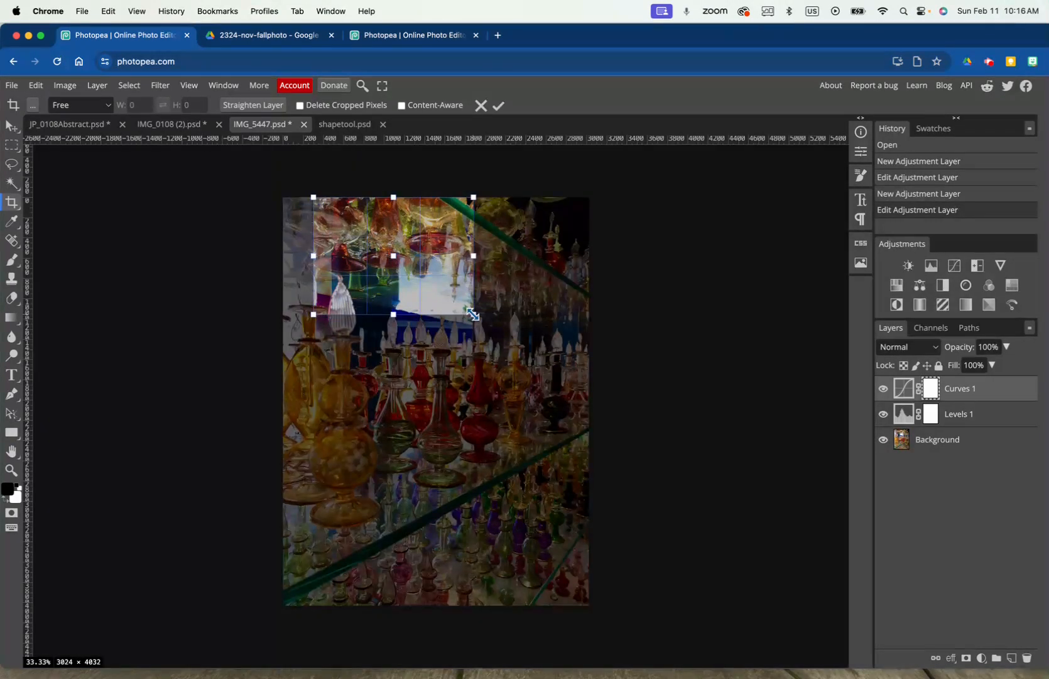
key("Return")
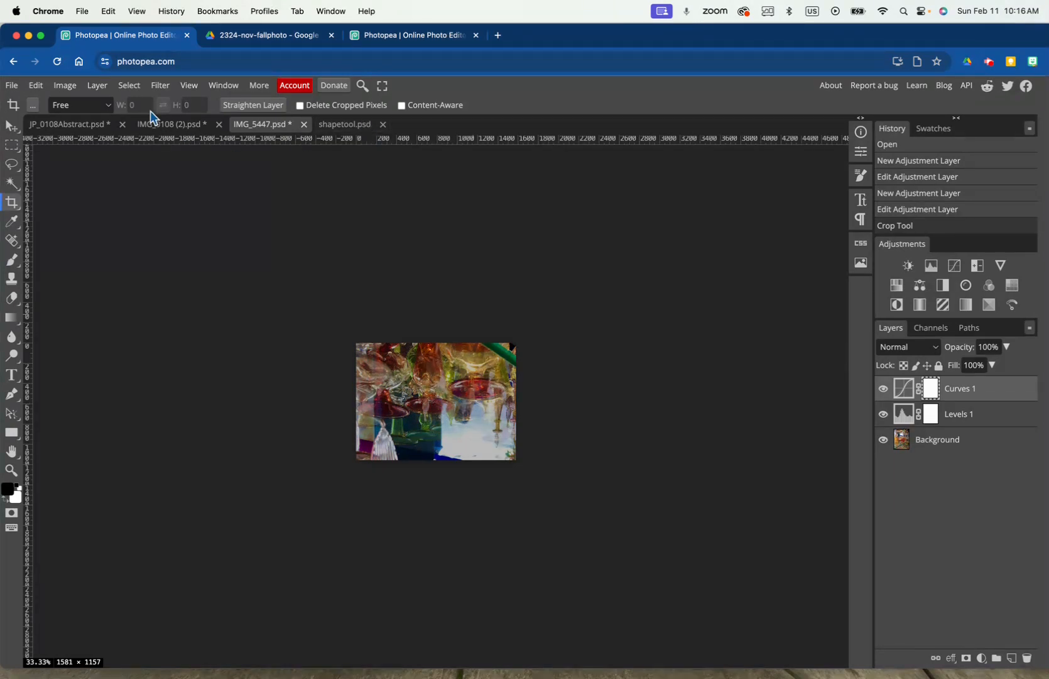
Crop JP_0108Abstract to a nearly square area of about 2029 × 2046 px around the bridge and its reflection, finishing with the Move tool active
left_click(80, 129)
left_click_drag(338, 285, 550, 496)
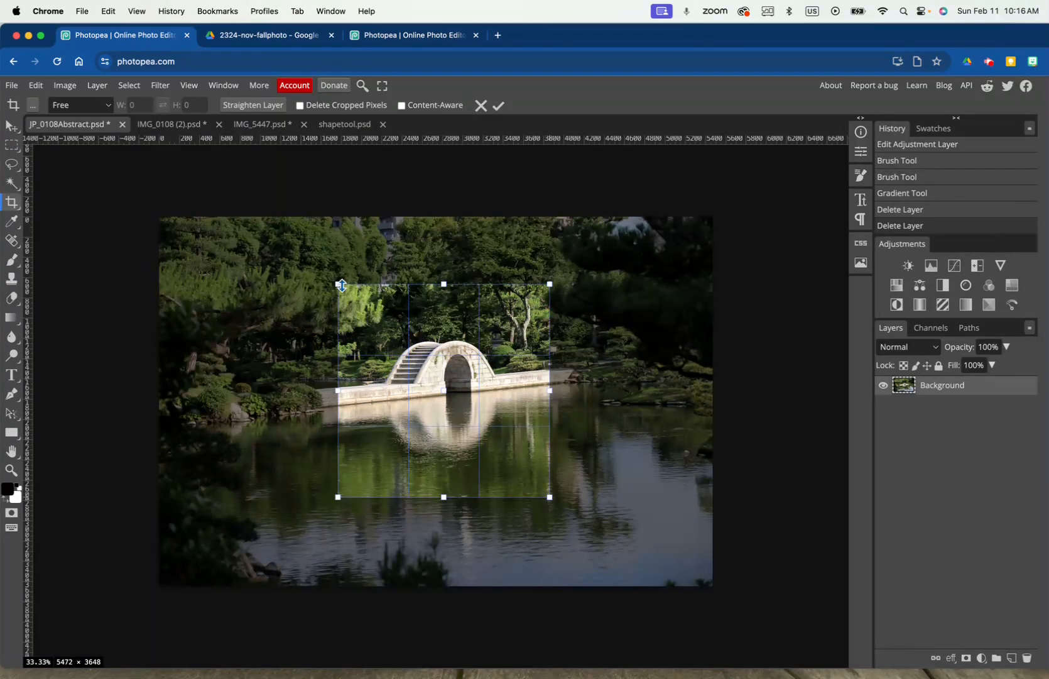
left_click_drag(339, 283, 344, 283)
left_click_drag(447, 497, 449, 489)
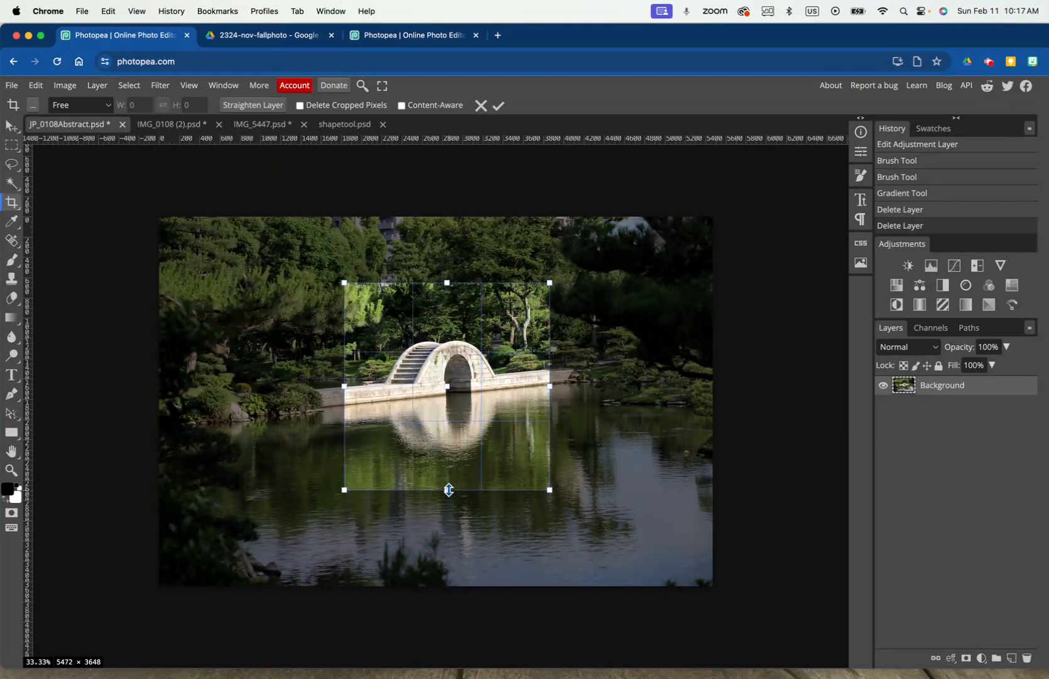
left_click_drag(478, 425, 478, 432)
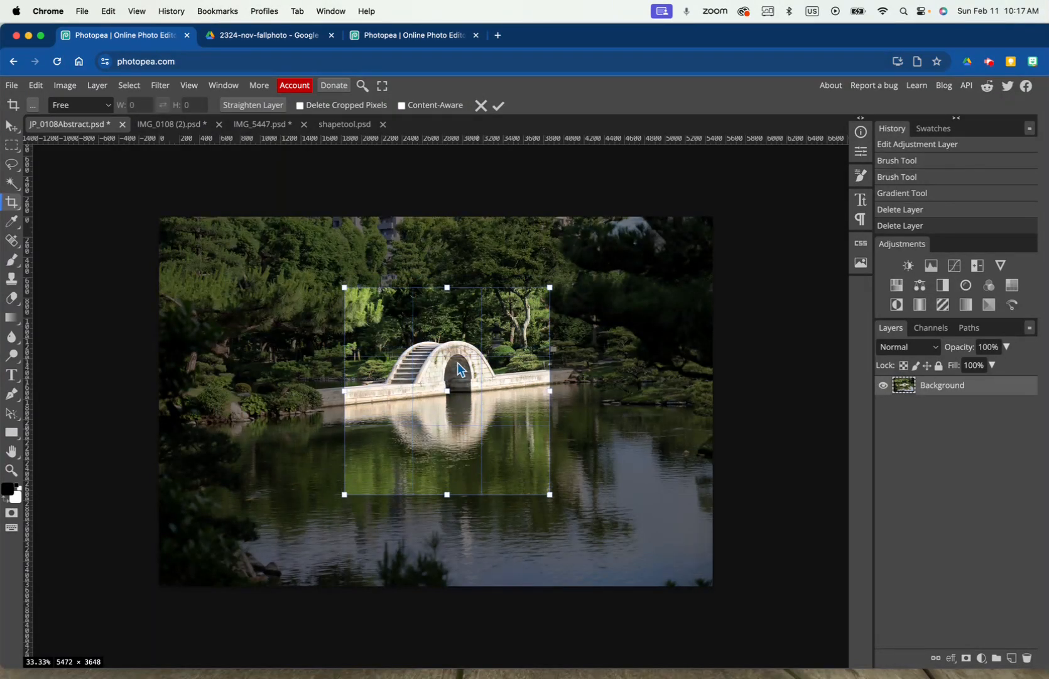
key("Return")
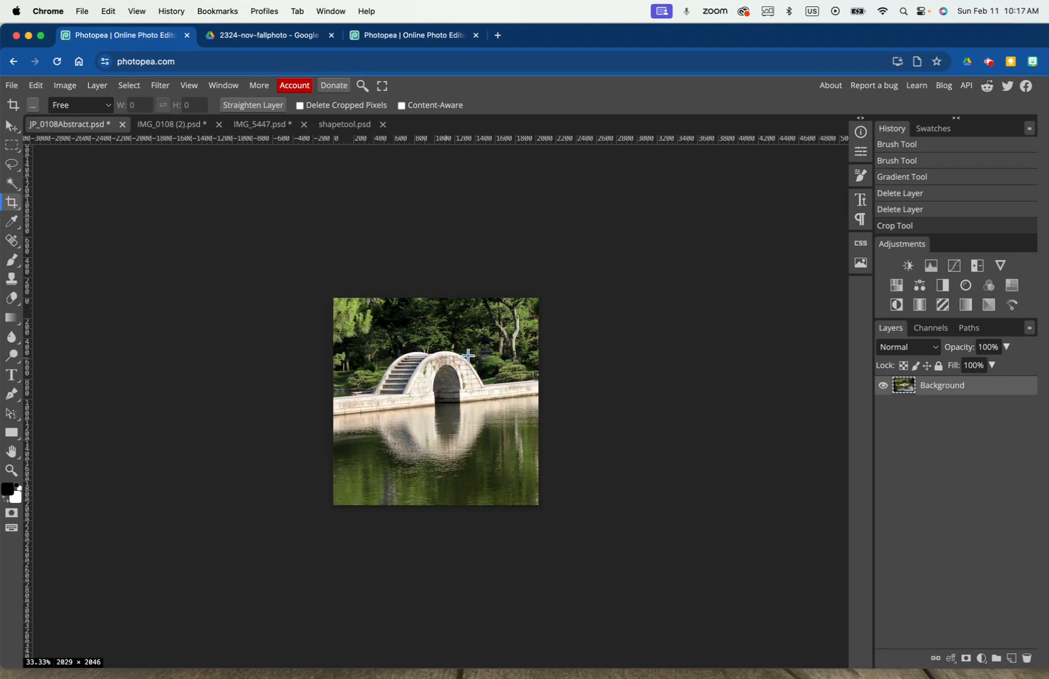
key("super+plus")
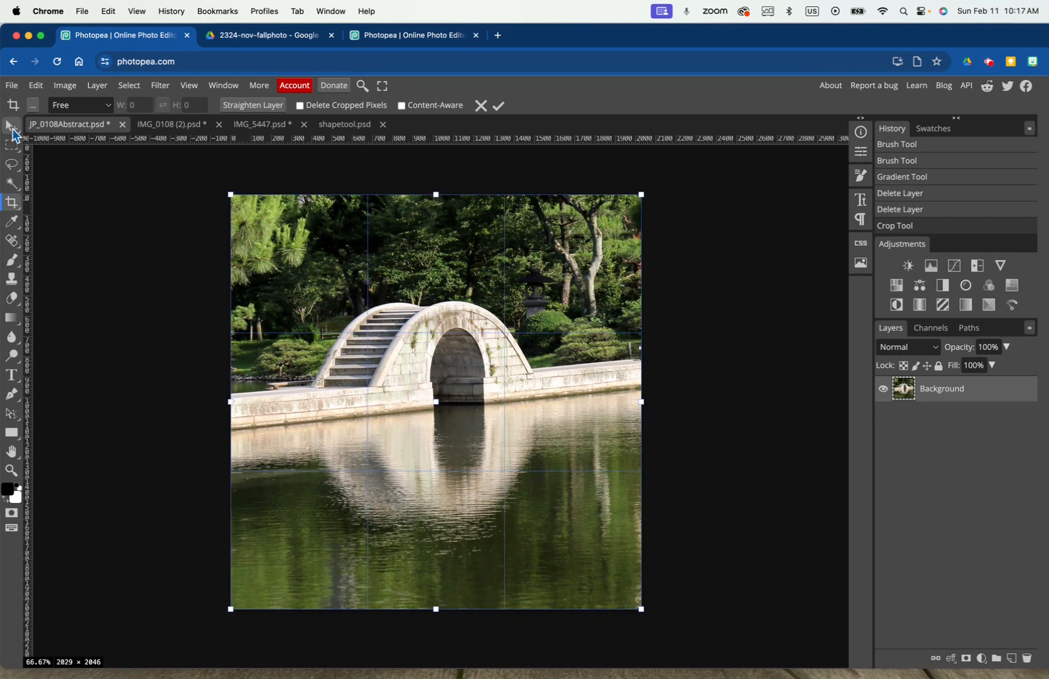
left_click(13, 130)
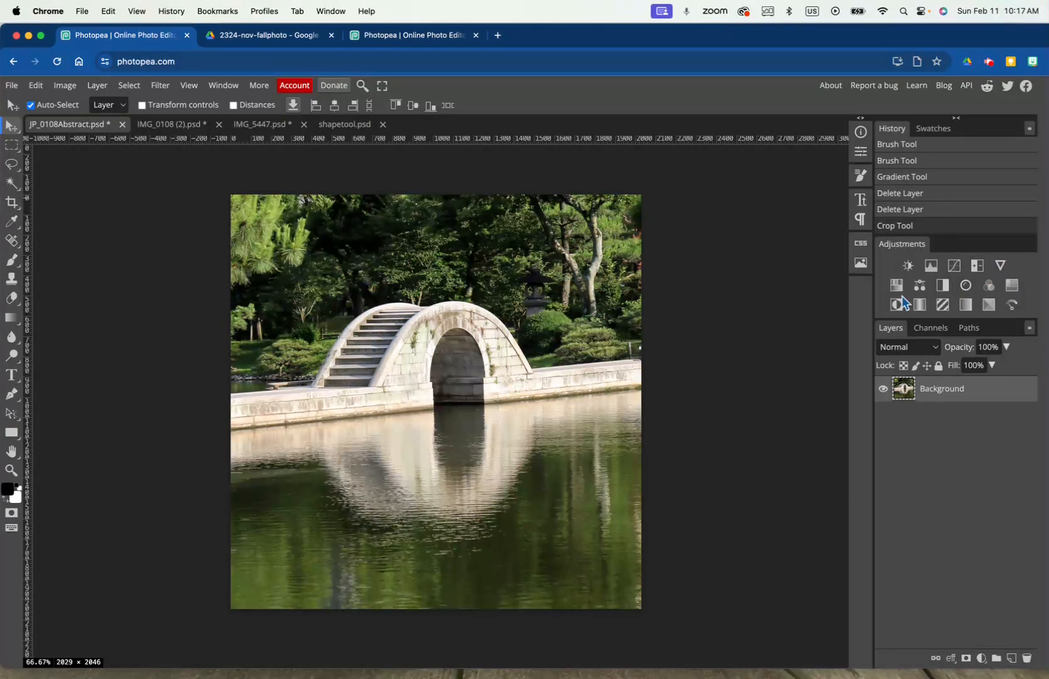
Add a Levels adjustment layer to the bridge image with the black input at 32 and the white input at 203
left_click(930, 269)
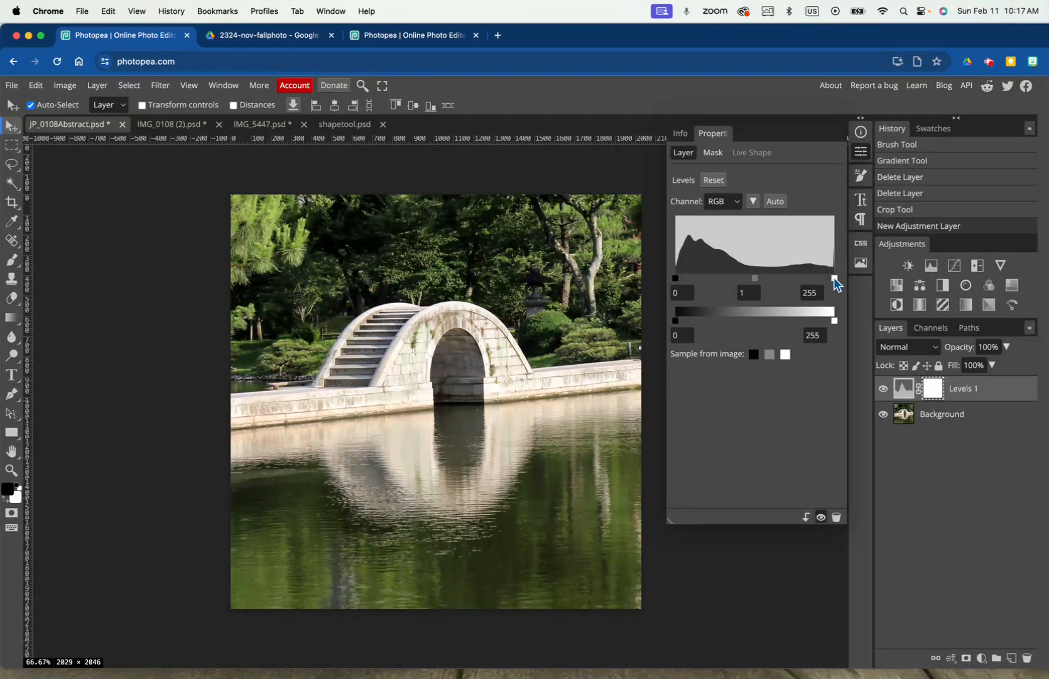
left_click_drag(676, 279, 680, 281)
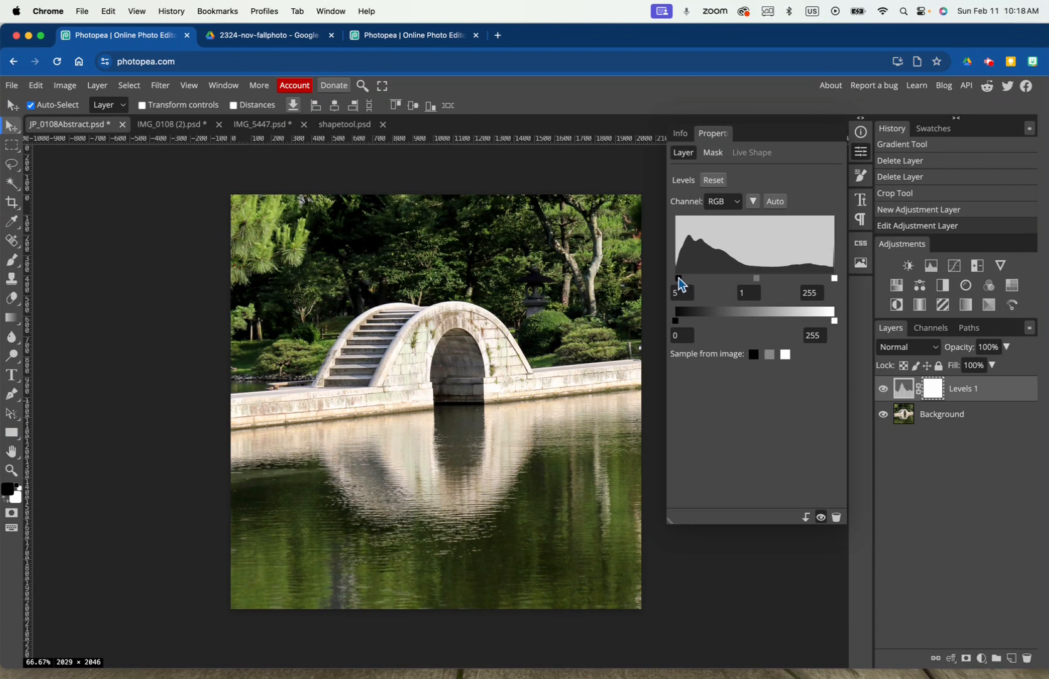
left_click_drag(835, 278, 833, 281)
left_click_drag(679, 281, 721, 279)
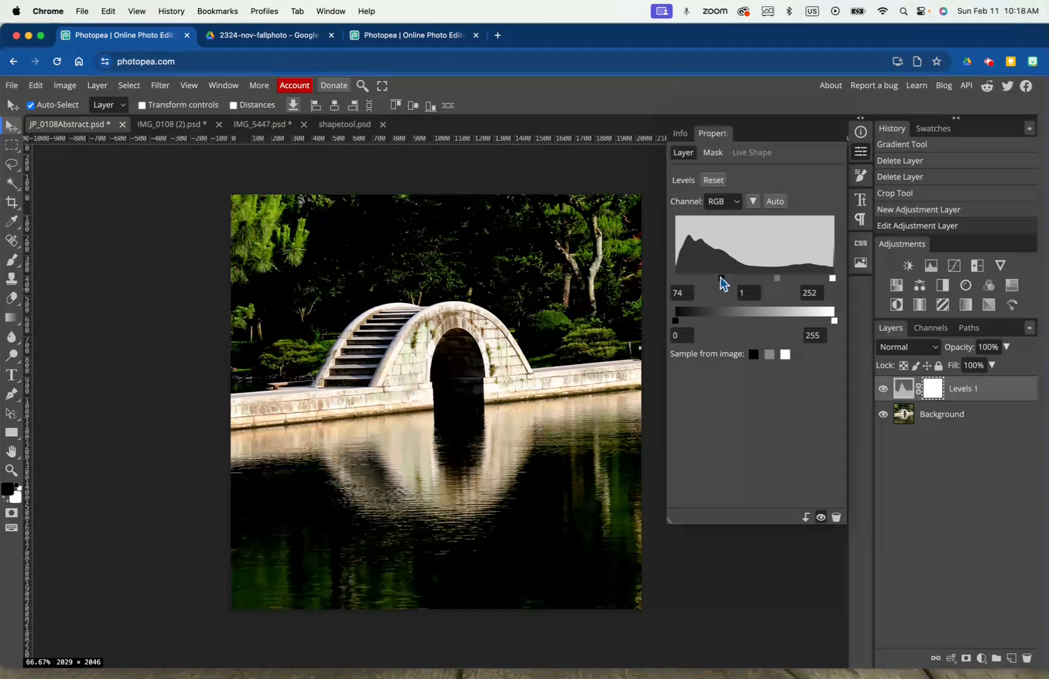
left_click_drag(834, 279, 720, 296)
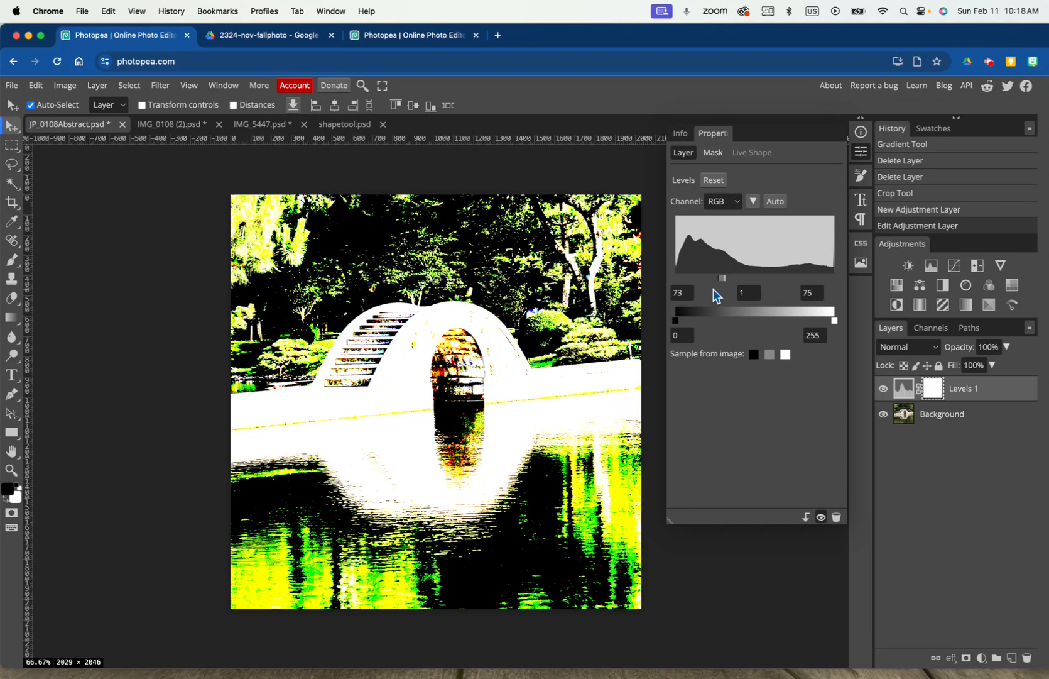
left_click_drag(726, 291, 803, 282)
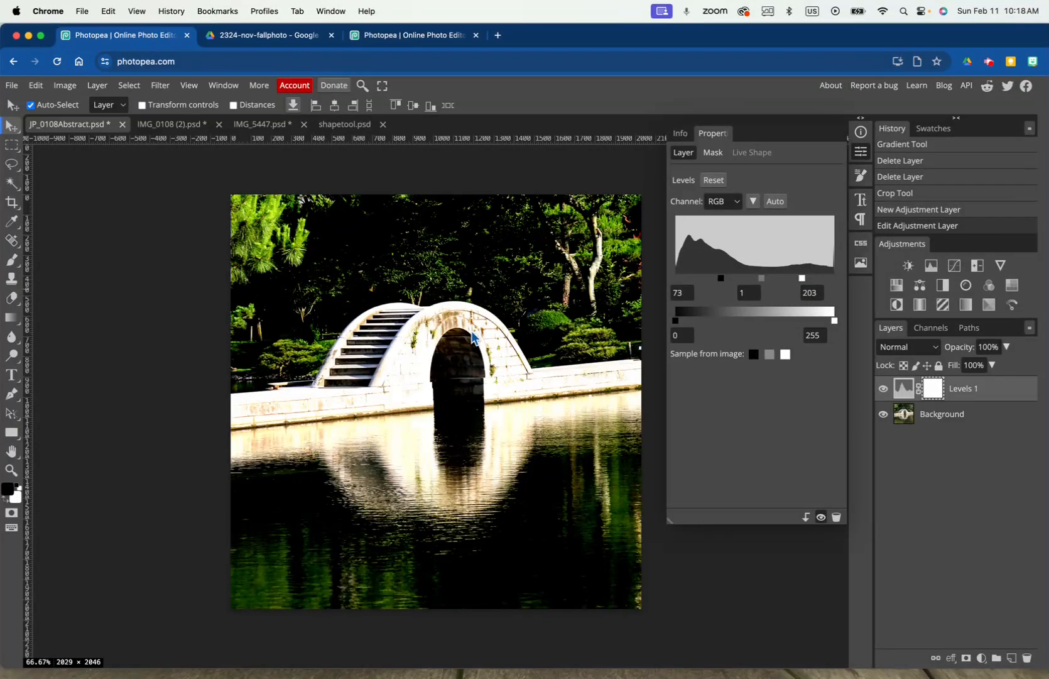
left_click_drag(721, 278, 700, 284)
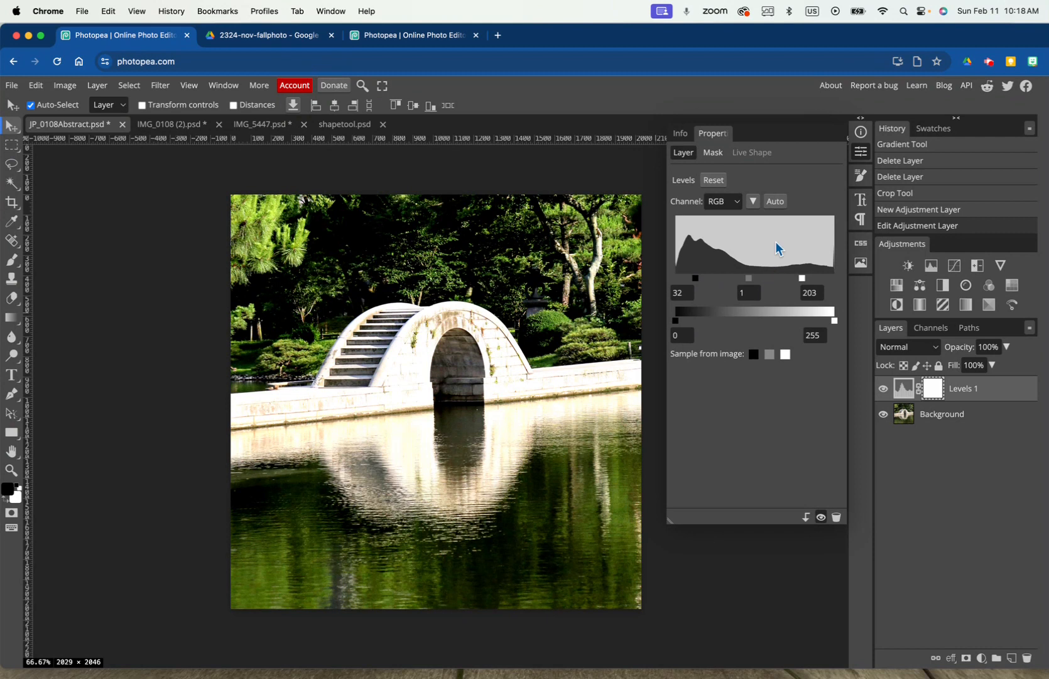
Add a Curves adjustment layer with a gentle S-curve, raising input 222 to 231 and lowering input 35 to 31
left_click(956, 267)
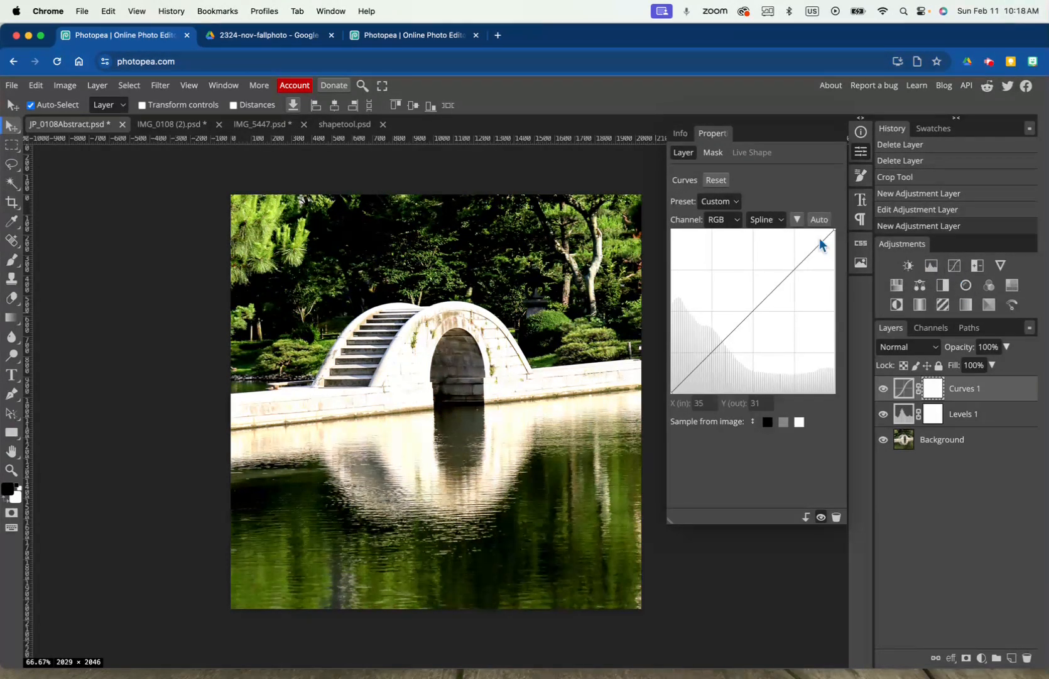
left_click_drag(808, 254, 815, 246)
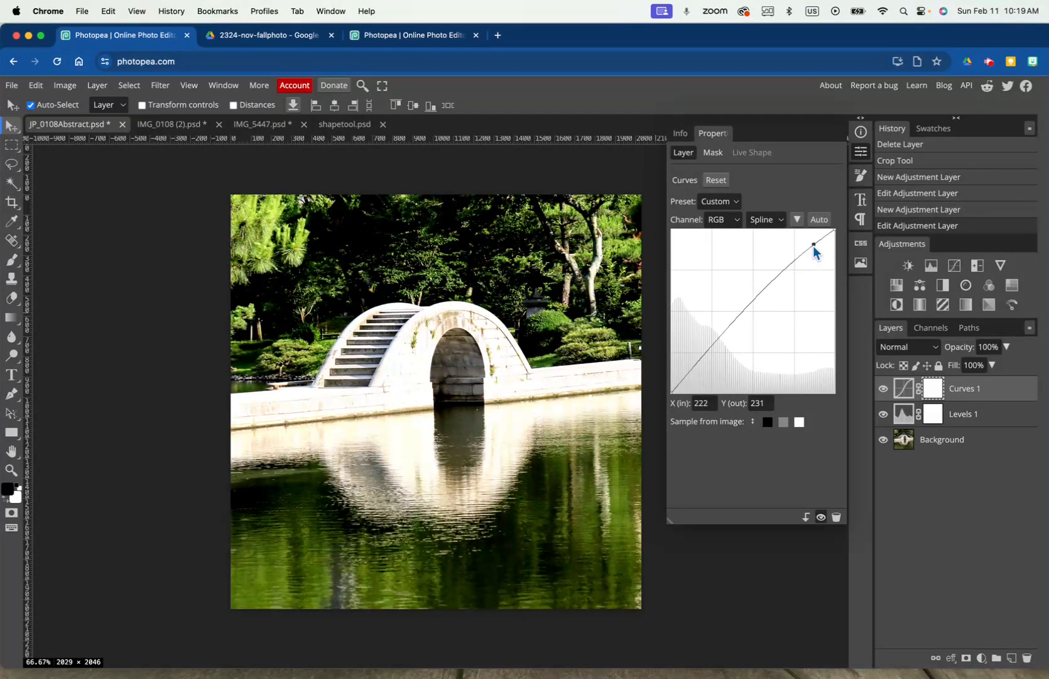
left_click_drag(689, 370, 693, 376)
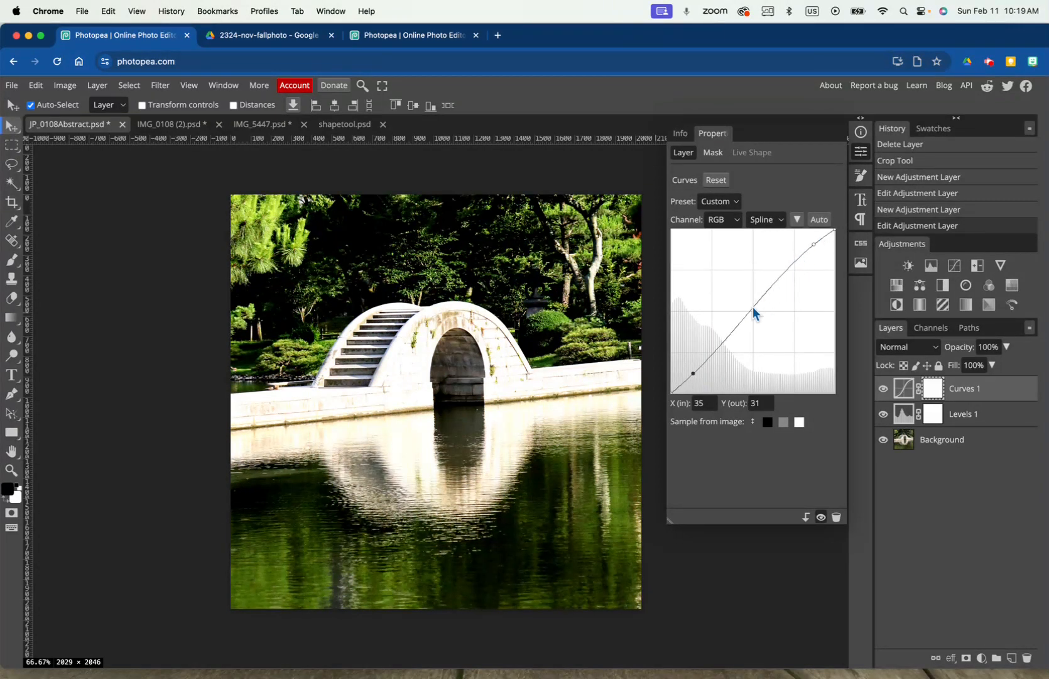
Bend the RGB curve into steep peaks and dips, with points at 38/41, 88/32, 146/232 and 176/61, for strongly distorted colours
left_click_drag(763, 294, 785, 318)
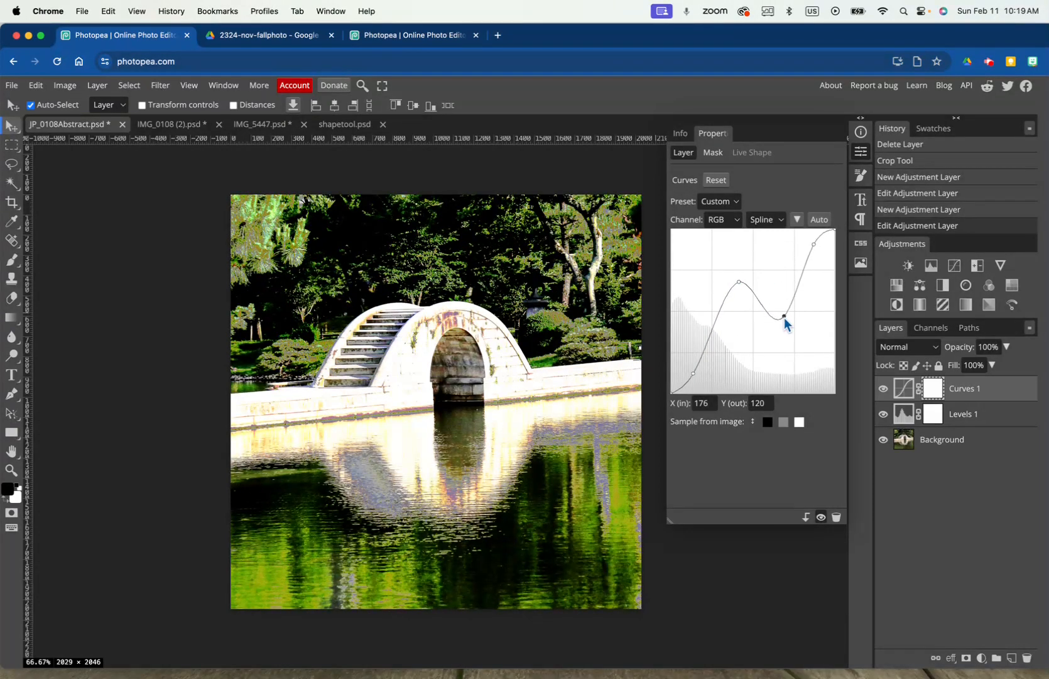
left_click_drag(710, 336, 766, 251)
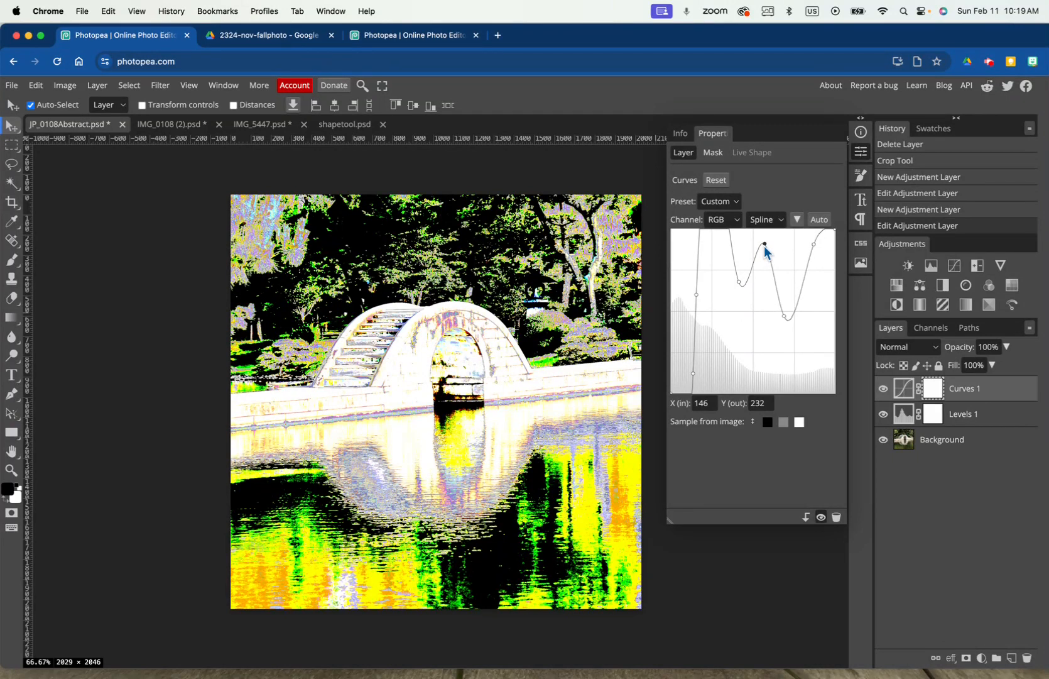
left_click_drag(784, 317, 785, 361)
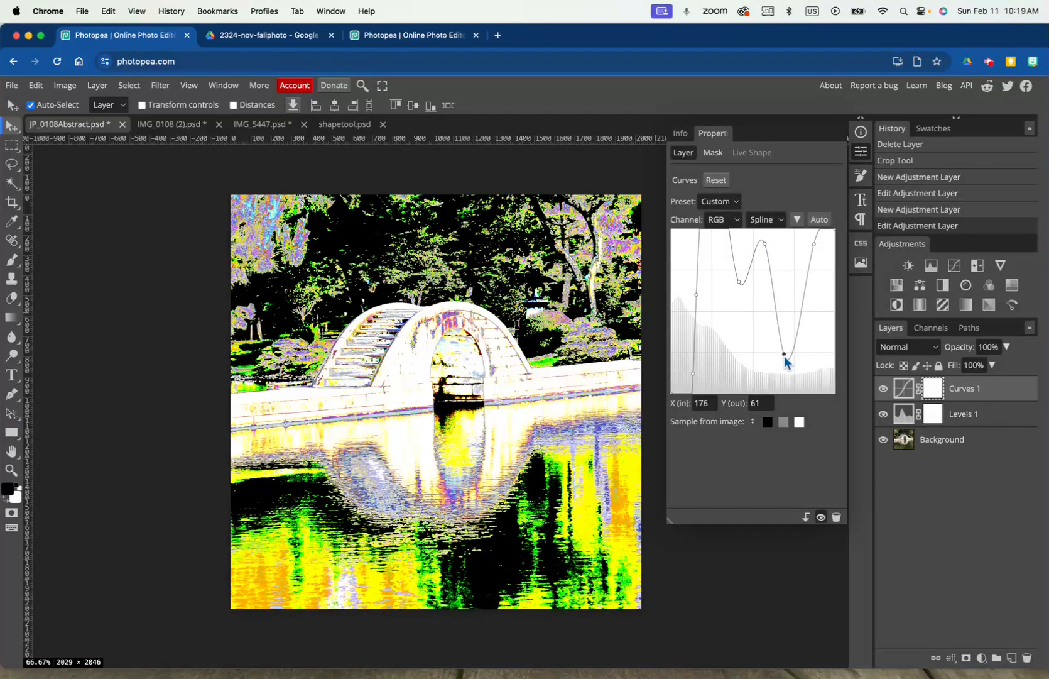
left_click_drag(701, 242, 727, 374)
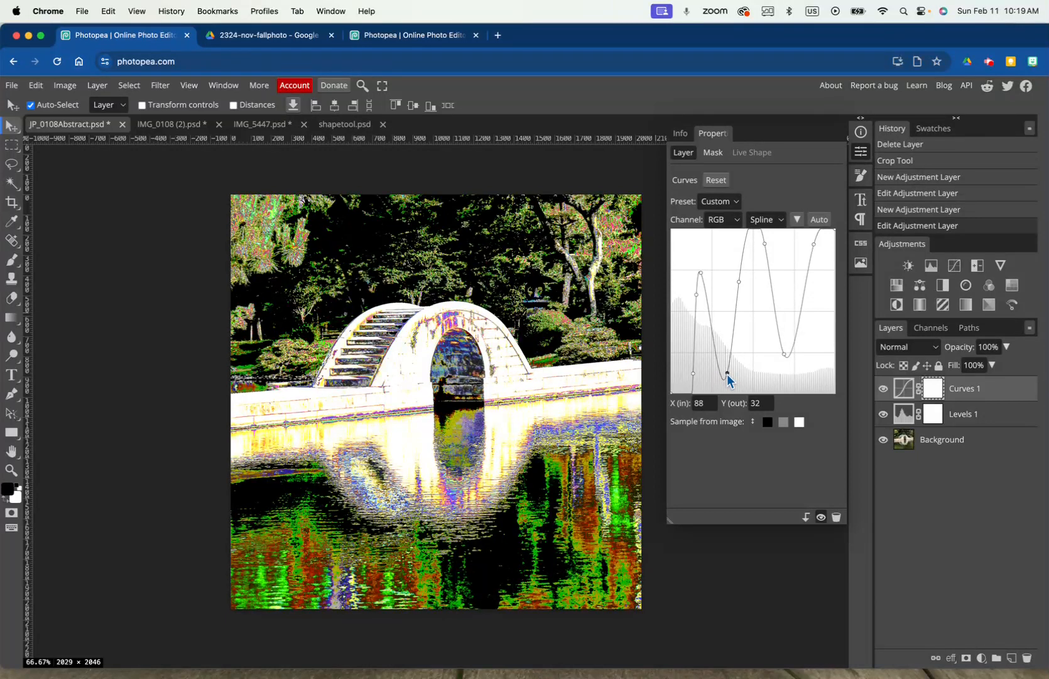
mouse_move(692, 372)
left_mouse_down()
mouse_move(687, 354)
mouse_move(703, 373)
left_mouse_up()
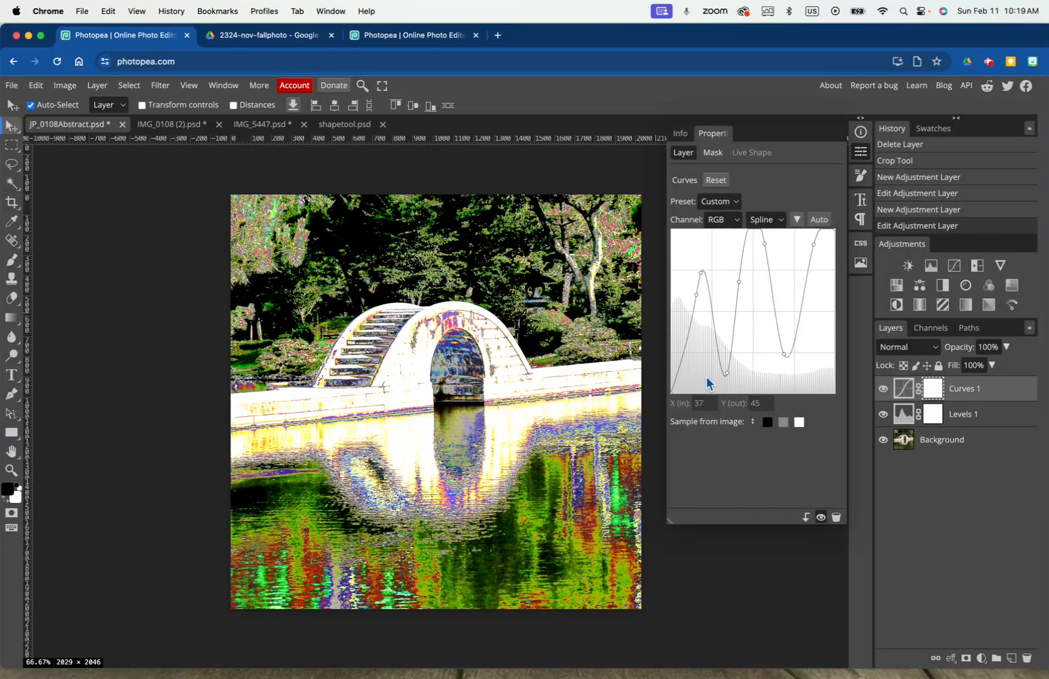
left_click_drag(683, 356, 695, 368)
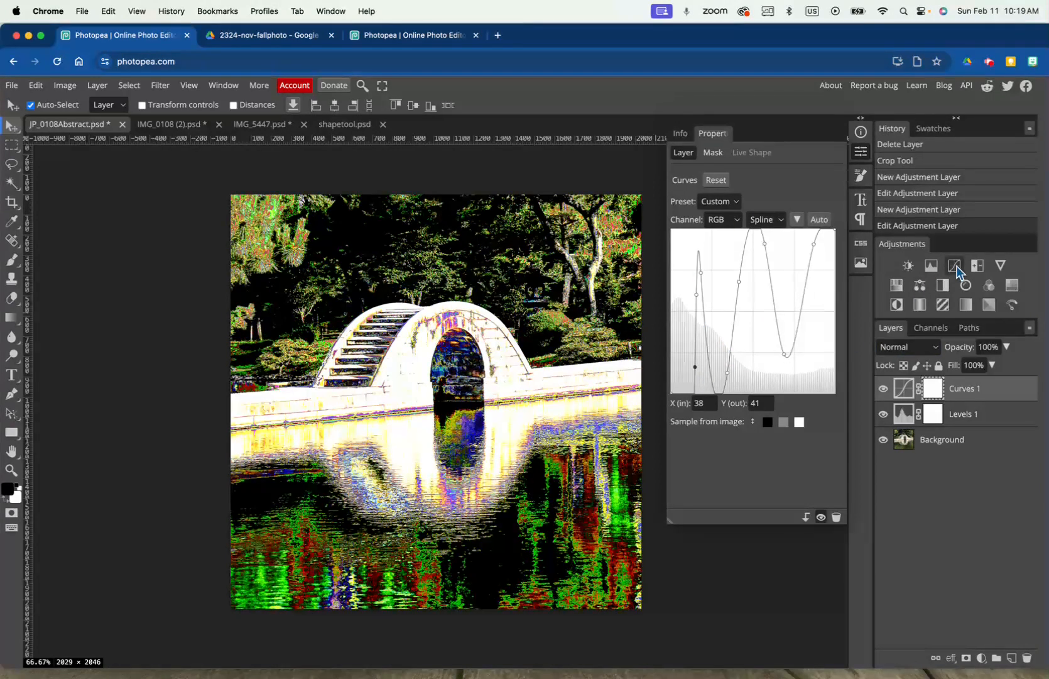
Add a Vibrance adjustment layer with Vibrance 47 and Saturation 70
left_click(1003, 266)
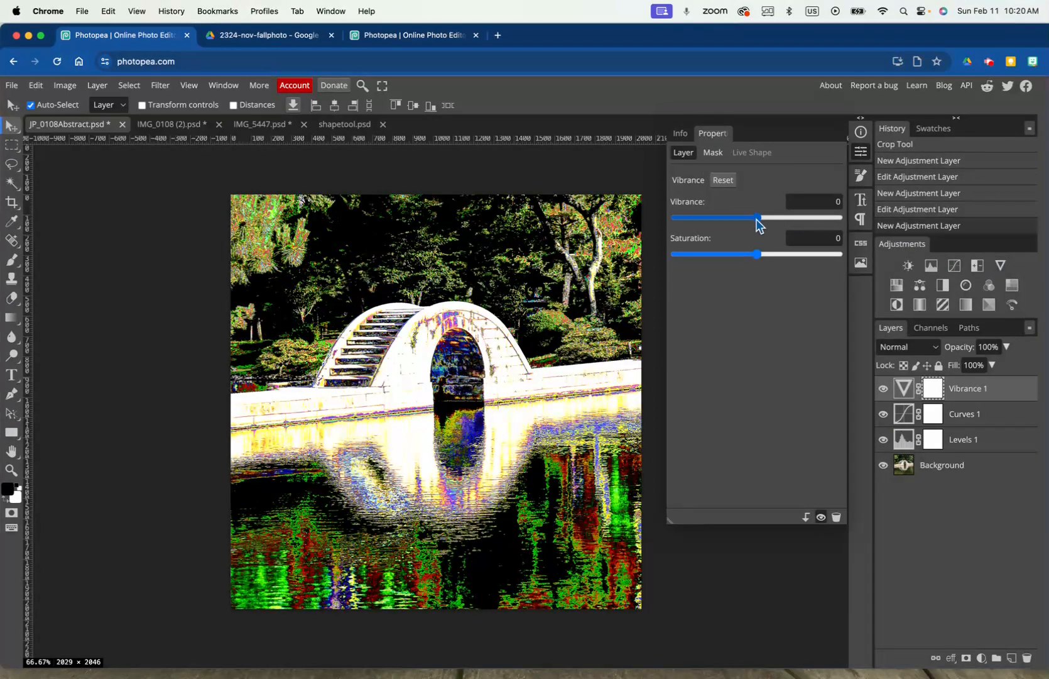
left_click_drag(756, 219, 797, 221)
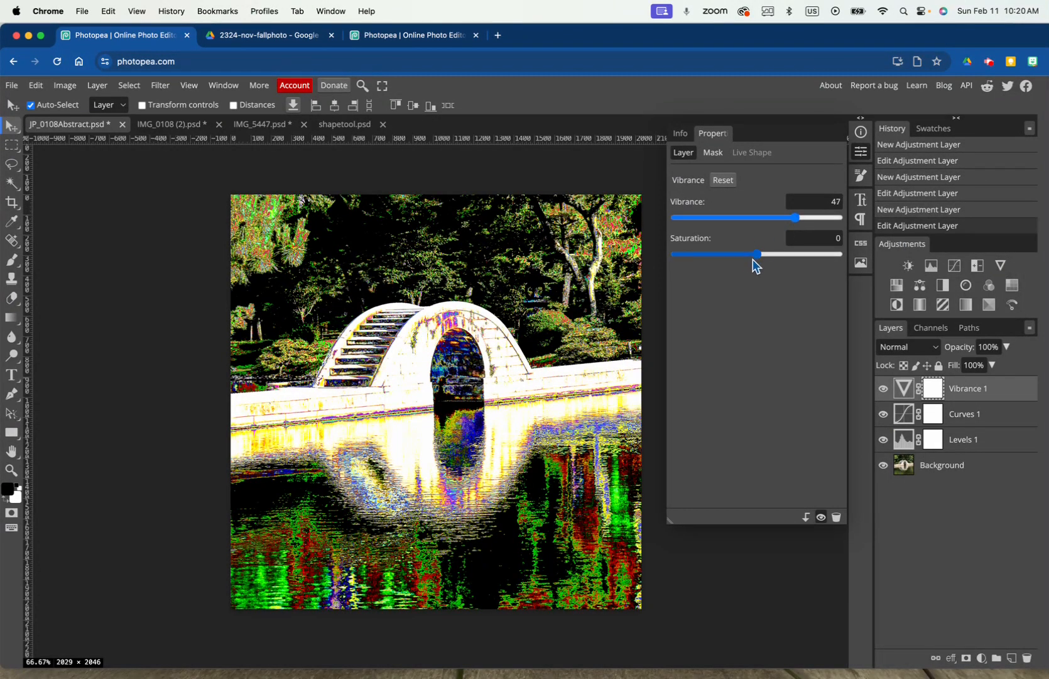
mouse_move(757, 255)
left_mouse_down()
mouse_move(840, 254)
mouse_move(682, 263)
mouse_move(761, 267)
left_mouse_up()
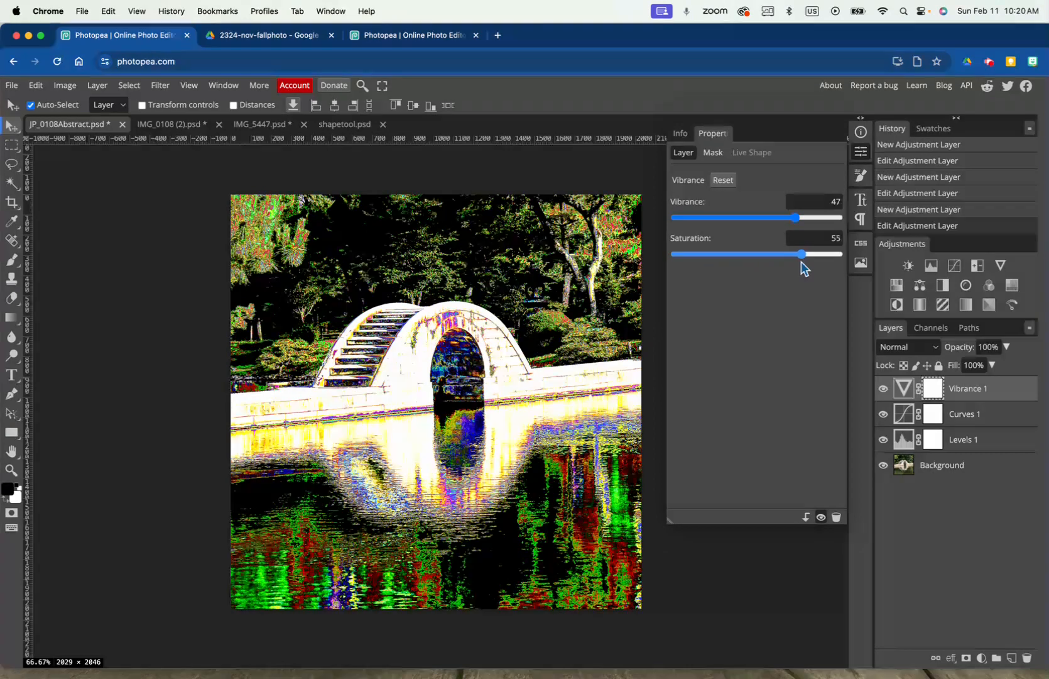
left_click_drag(788, 269, 818, 259)
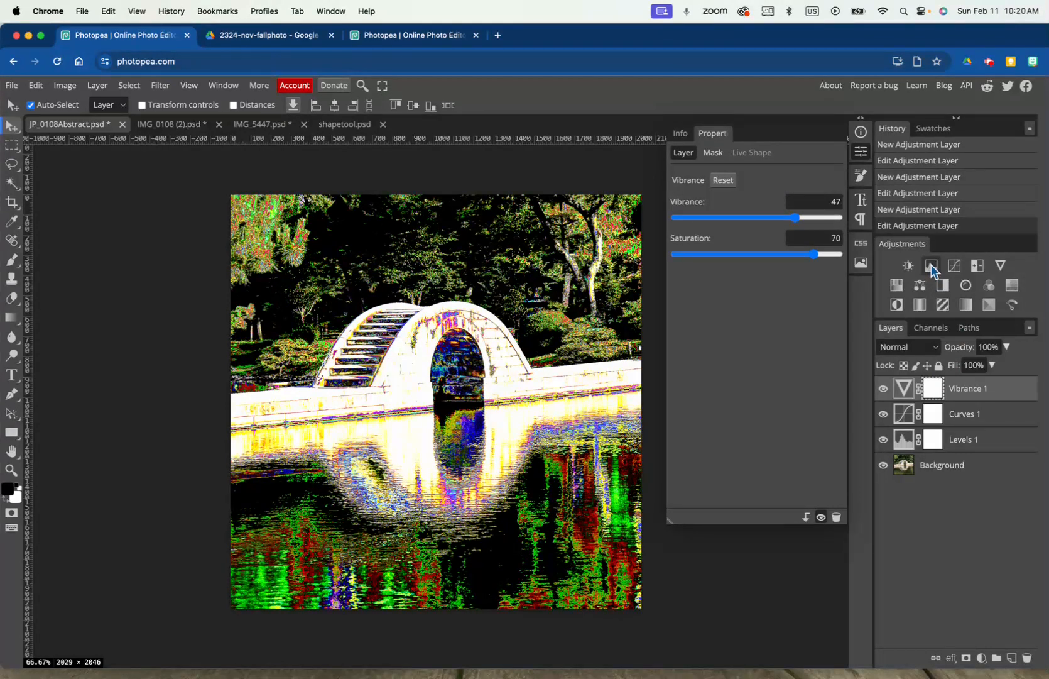
Add a second Curves adjustment layer and shape its RGB curve into a low hump with a dip at input 189, output 9
left_click(956, 266)
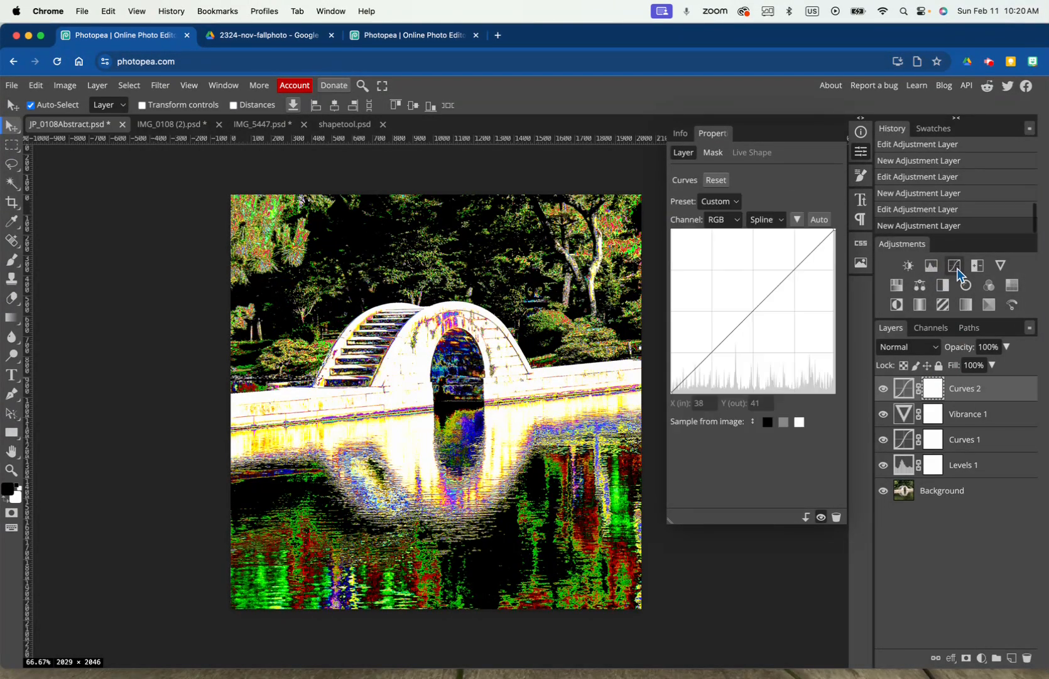
mouse_move(711, 351)
left_mouse_down()
mouse_move(701, 321)
mouse_move(728, 302)
mouse_move(745, 353)
mouse_move(737, 309)
mouse_move(770, 308)
mouse_move(766, 299)
mouse_move(747, 293)
mouse_move(770, 308)
mouse_move(793, 389)
left_mouse_up()
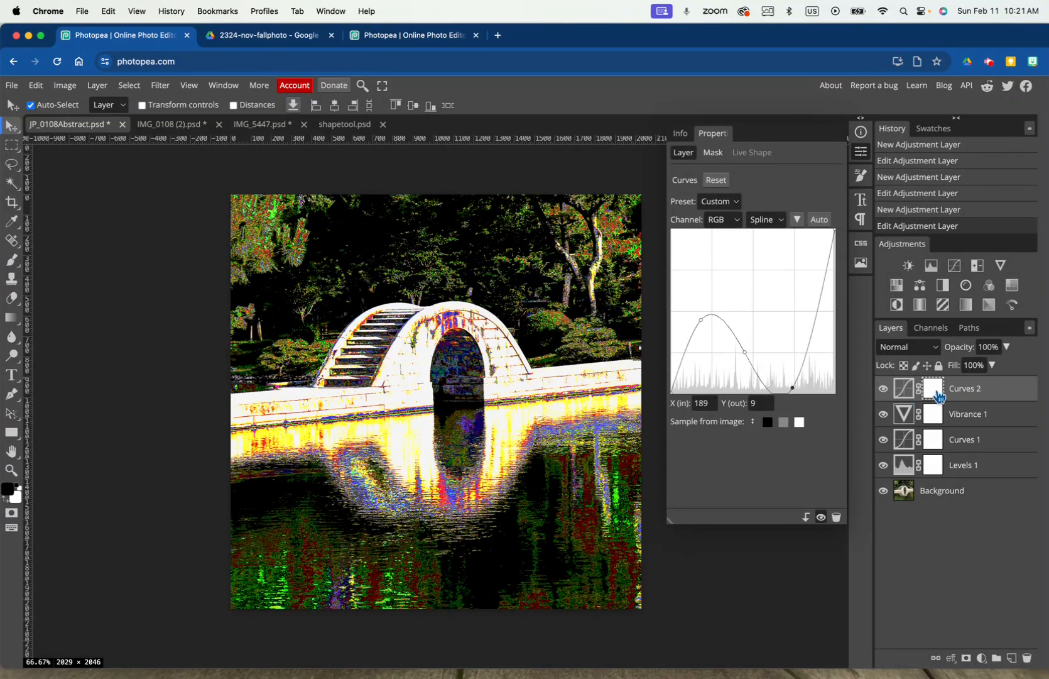
Review the Vibrance 1 and Curves 1 adjustments, and select the layer mask of Curves 2
left_click(967, 417)
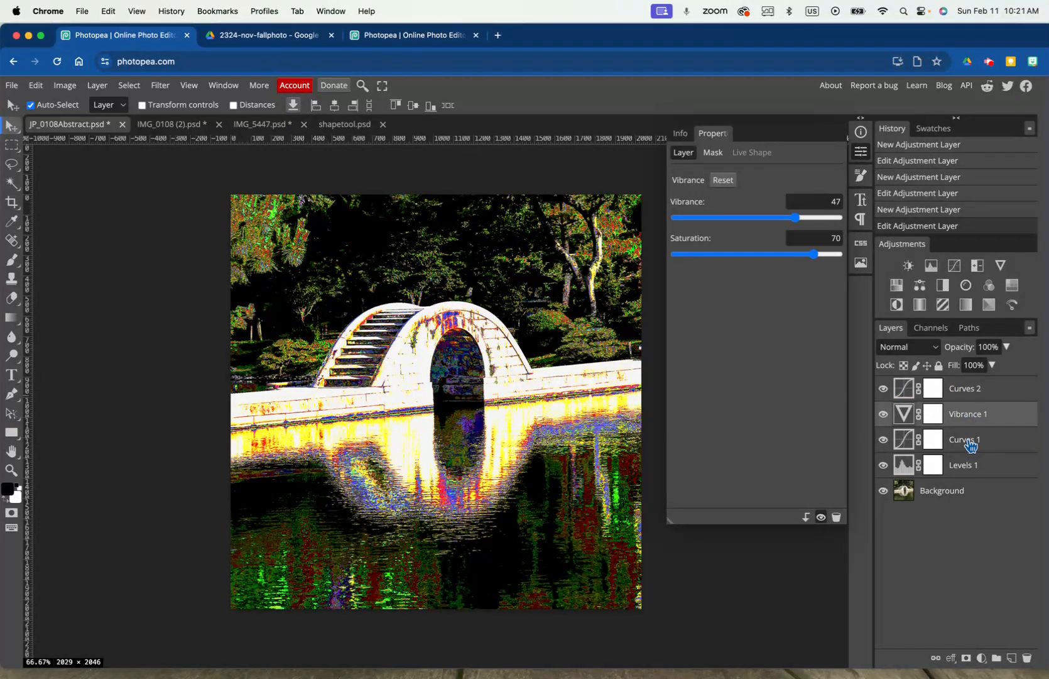
left_click(971, 441)
left_click(977, 416)
left_click(976, 397)
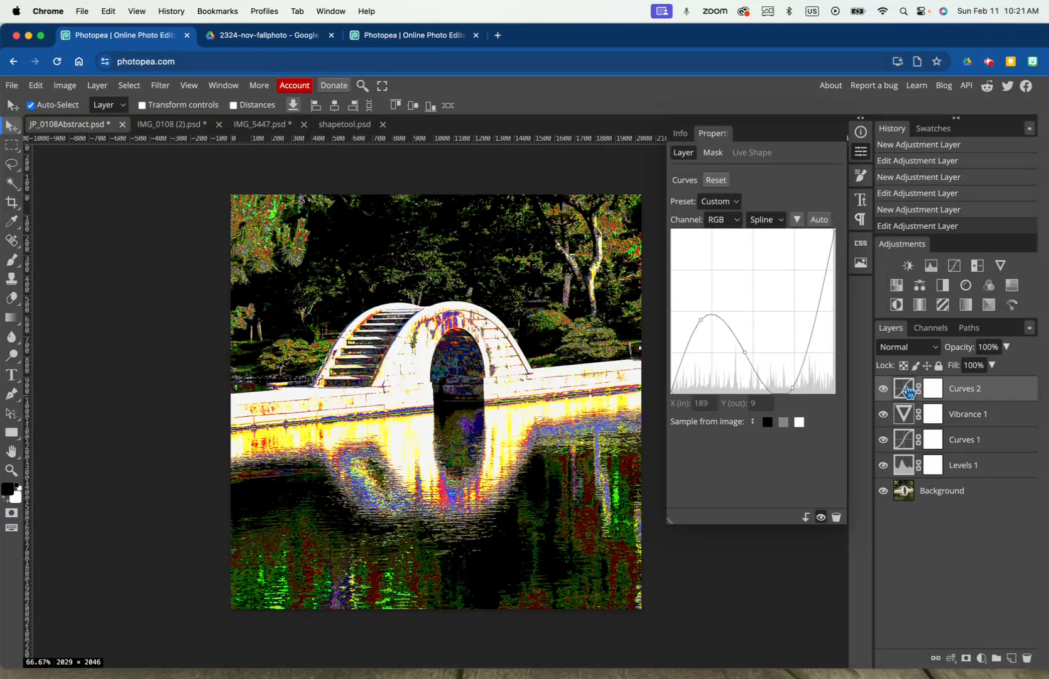
left_click(934, 394)
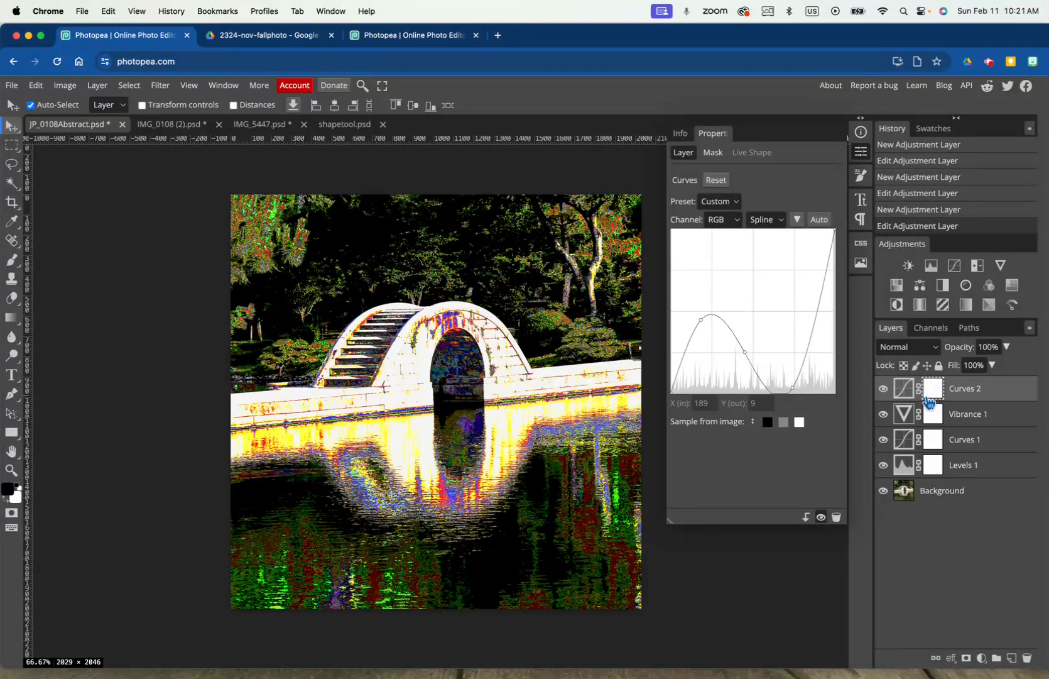
left_click(910, 389)
left_click(934, 391)
Choose the Brush tool and set the foreground colour to black (000000) with white as the background colour
left_click(12, 261)
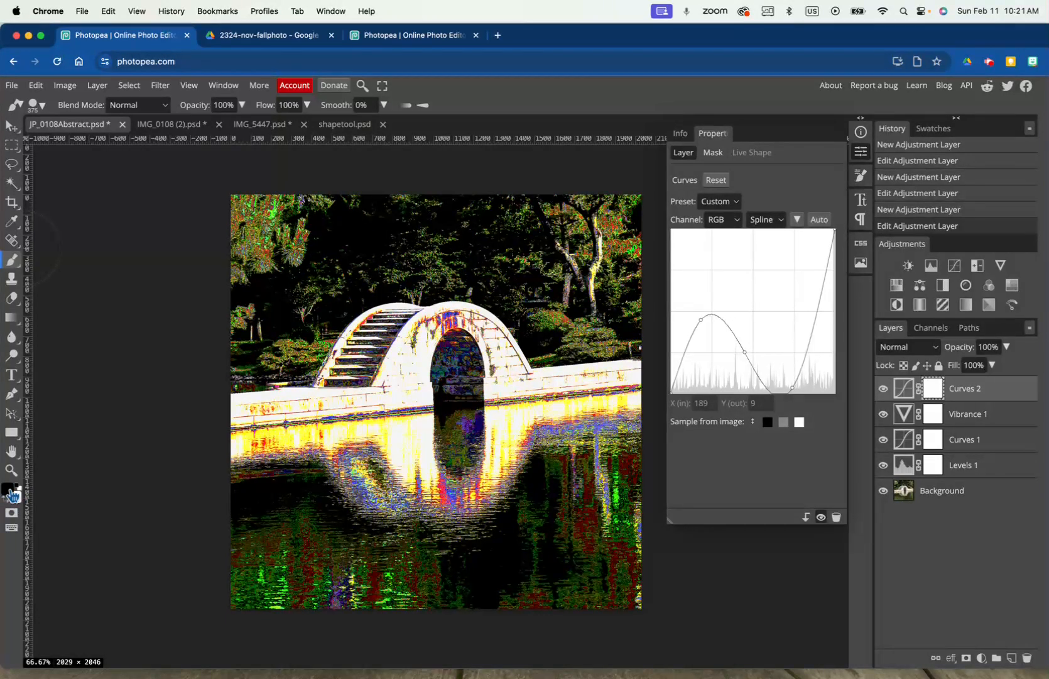
left_click(20, 488)
key("x")
key("x")
key("x")
key("x")
key("x")
key("x")
key("x")
left_click(10, 491)
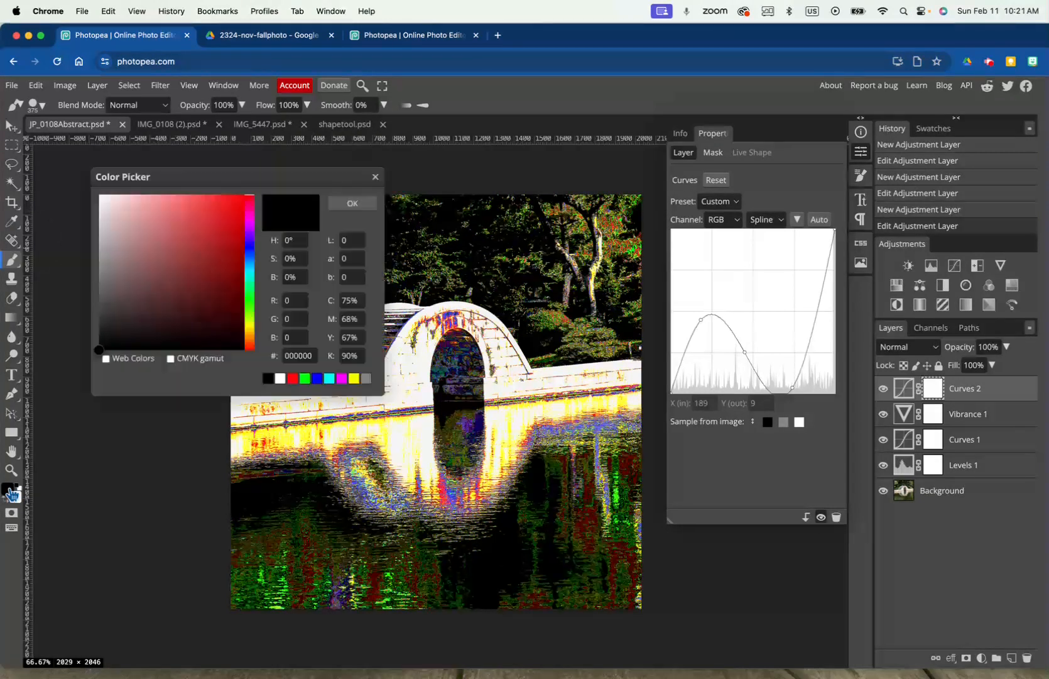
left_click(355, 208)
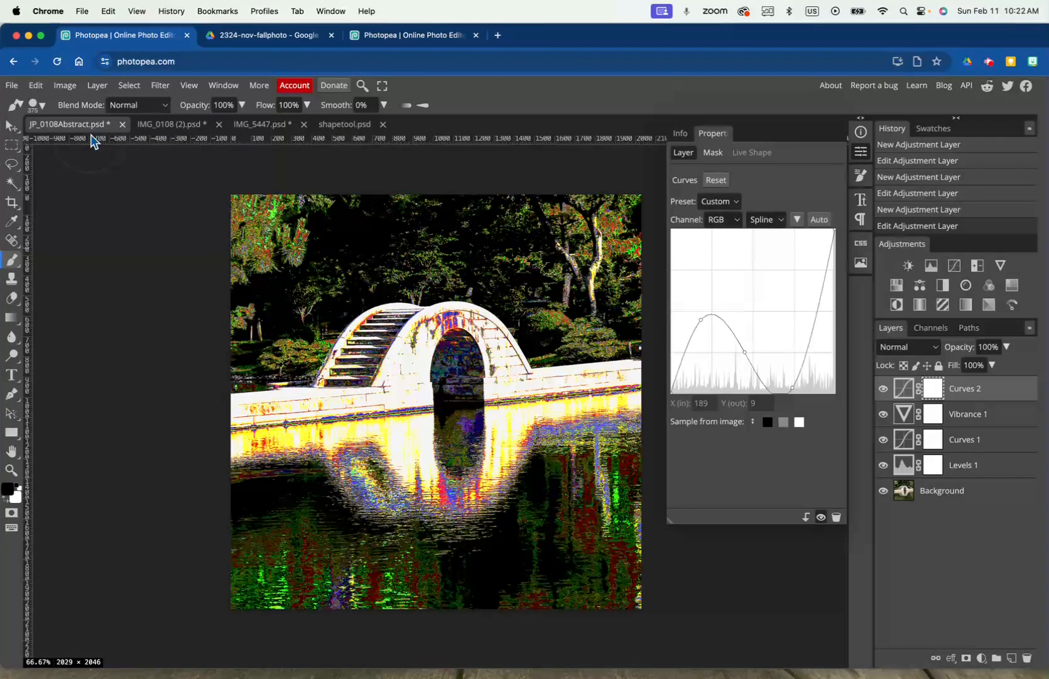
Configure the brush as a soft round tip with a size of 247 px and hardness 0%
left_click(42, 106)
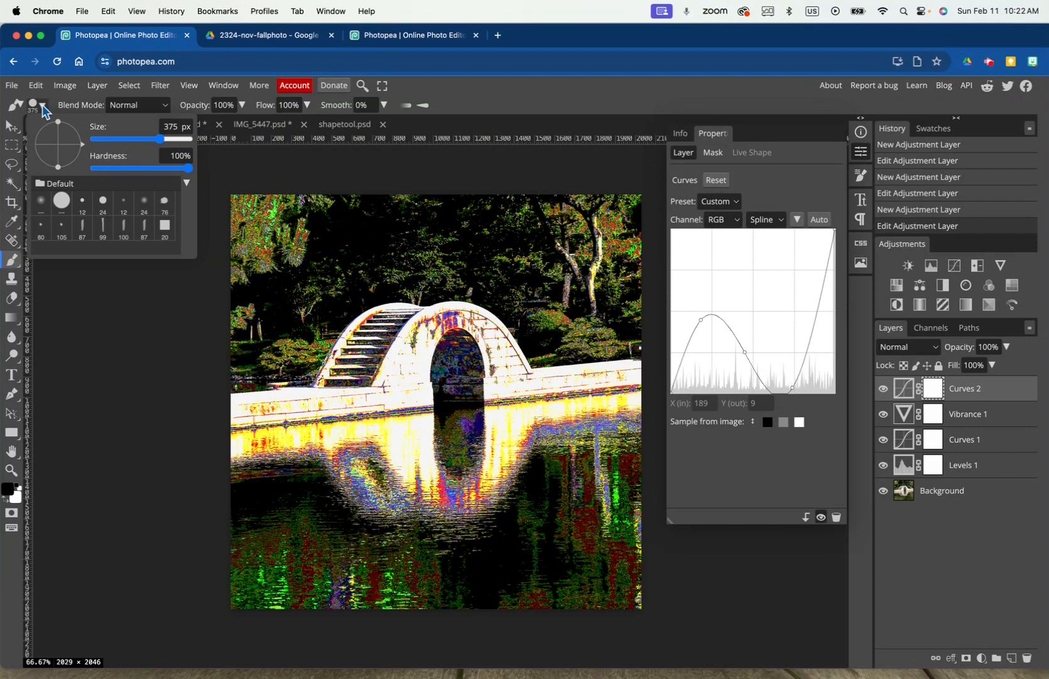
mouse_move(163, 146)
left_mouse_down()
mouse_move(176, 146)
mouse_move(135, 147)
mouse_move(150, 148)
left_mouse_up()
left_click(39, 204)
left_click(59, 204)
left_click(41, 204)
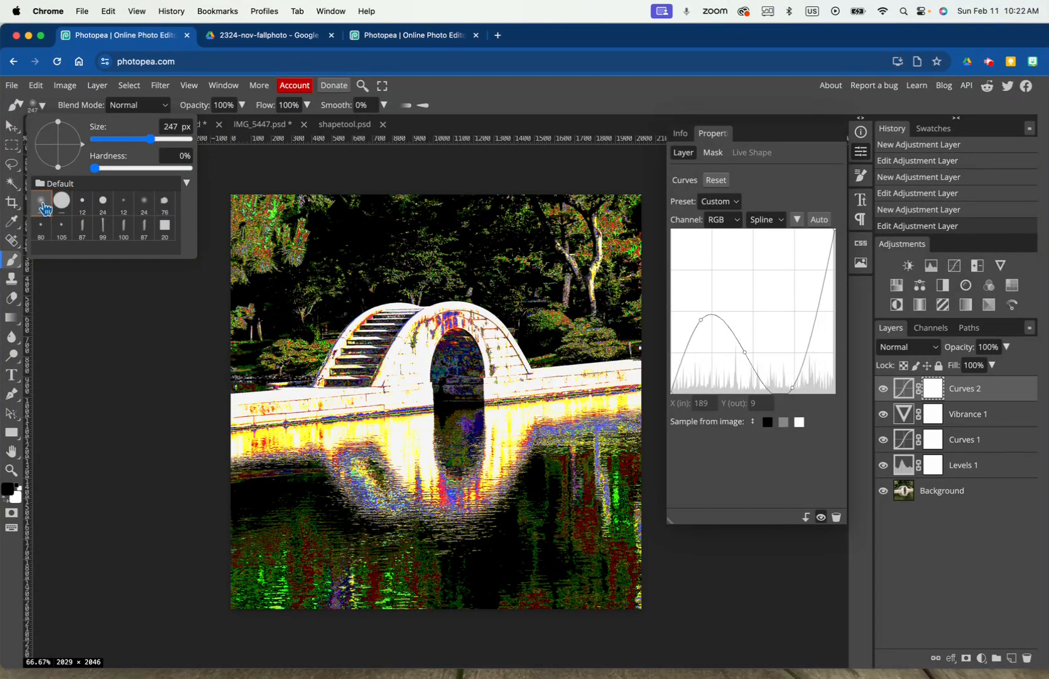
left_click(60, 204)
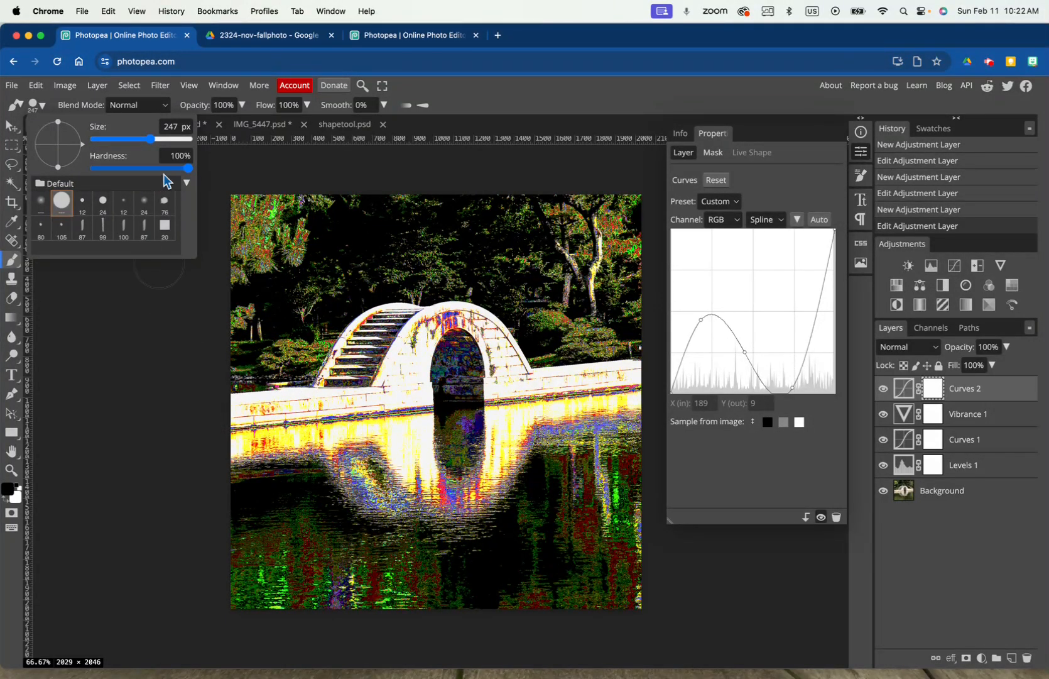
left_click_drag(189, 168, 93, 167)
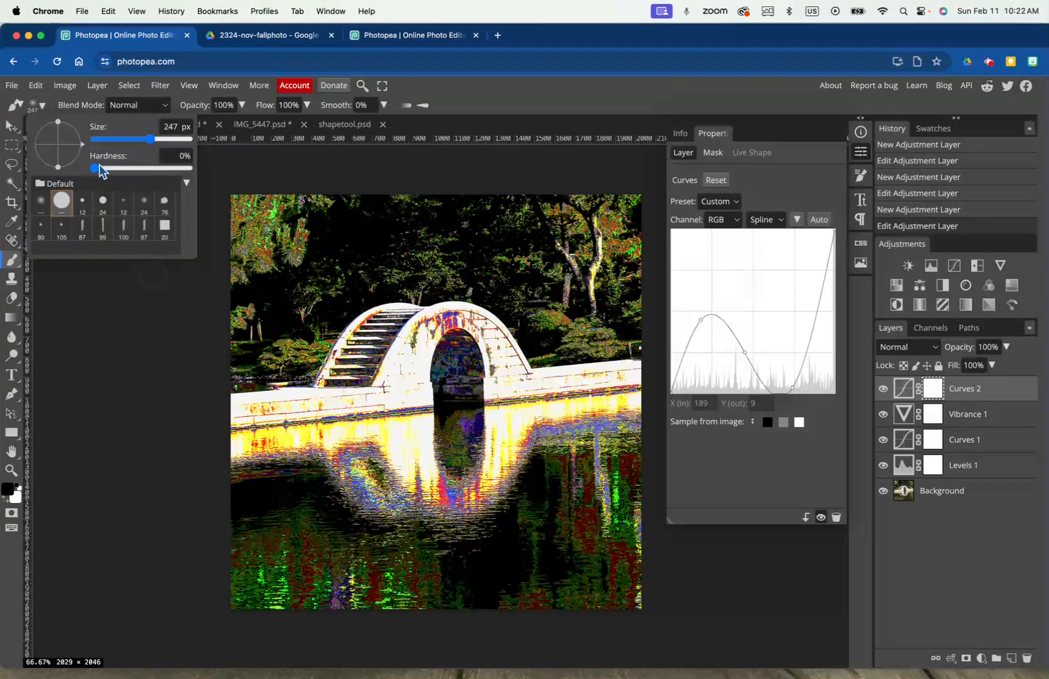
left_click(41, 201)
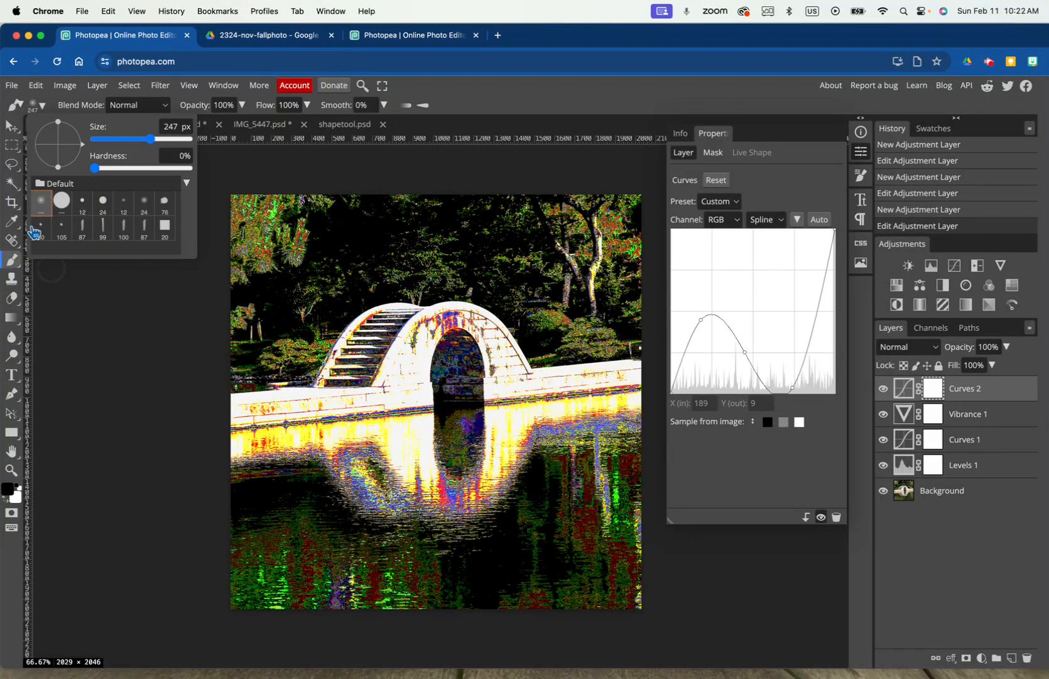
left_click(62, 203)
left_click(42, 204)
Paint black on the Curves 2 mask over the bridge, its arch and the trees behind it to hide the adjustment there
left_click_drag(236, 453, 290, 460)
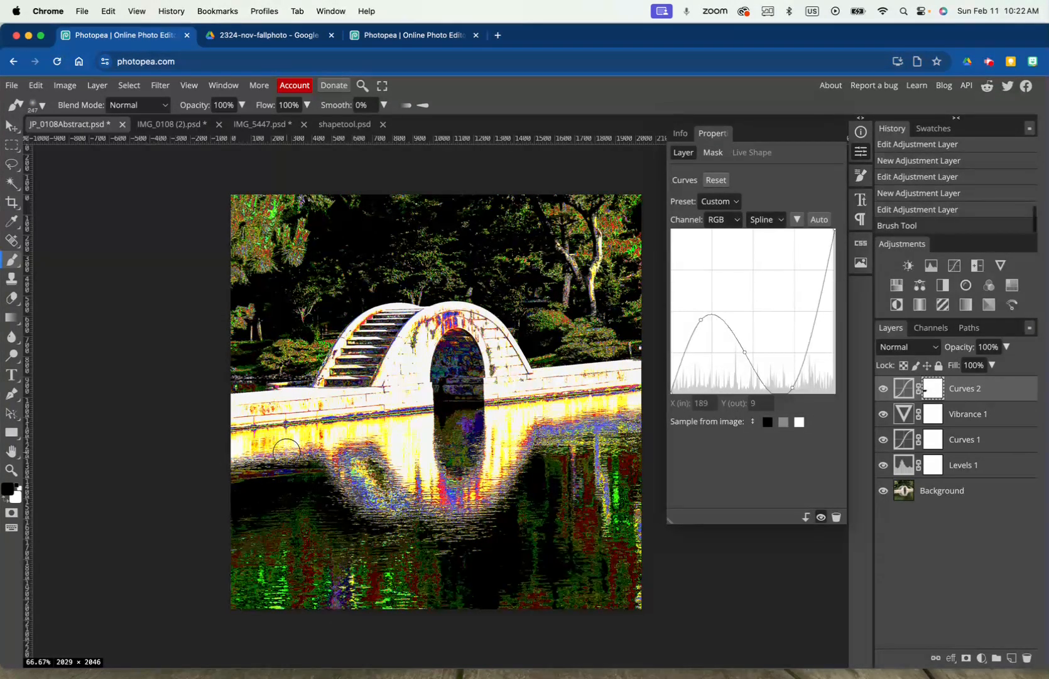
key("ctrl+z")
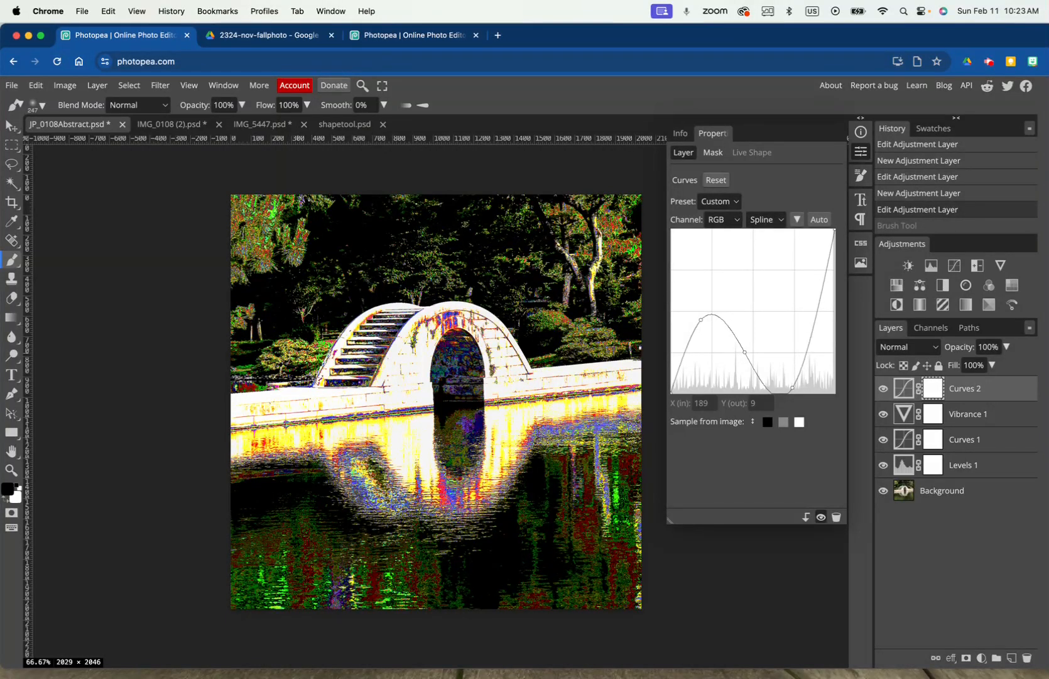
mouse_move(308, 343)
left_mouse_down()
mouse_move(351, 311)
mouse_move(223, 340)
left_mouse_up()
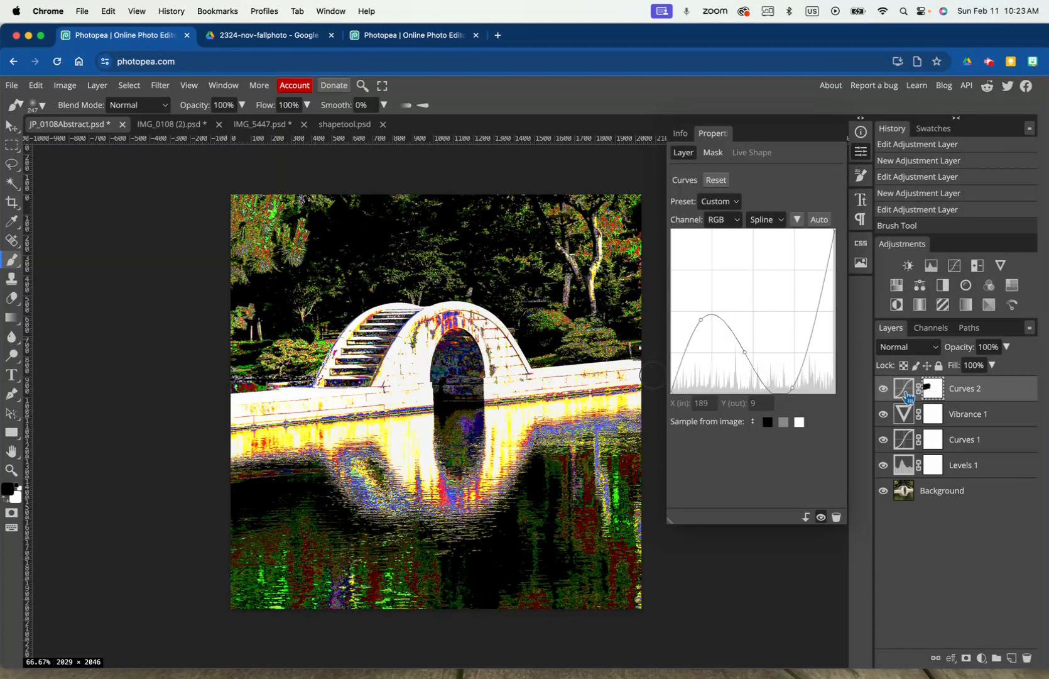
left_click_drag(632, 371, 492, 374)
mouse_move(433, 393)
left_mouse_down()
mouse_move(437, 355)
mouse_move(468, 336)
mouse_move(484, 355)
mouse_move(418, 318)
mouse_move(383, 321)
mouse_move(341, 367)
mouse_move(398, 335)
left_mouse_up()
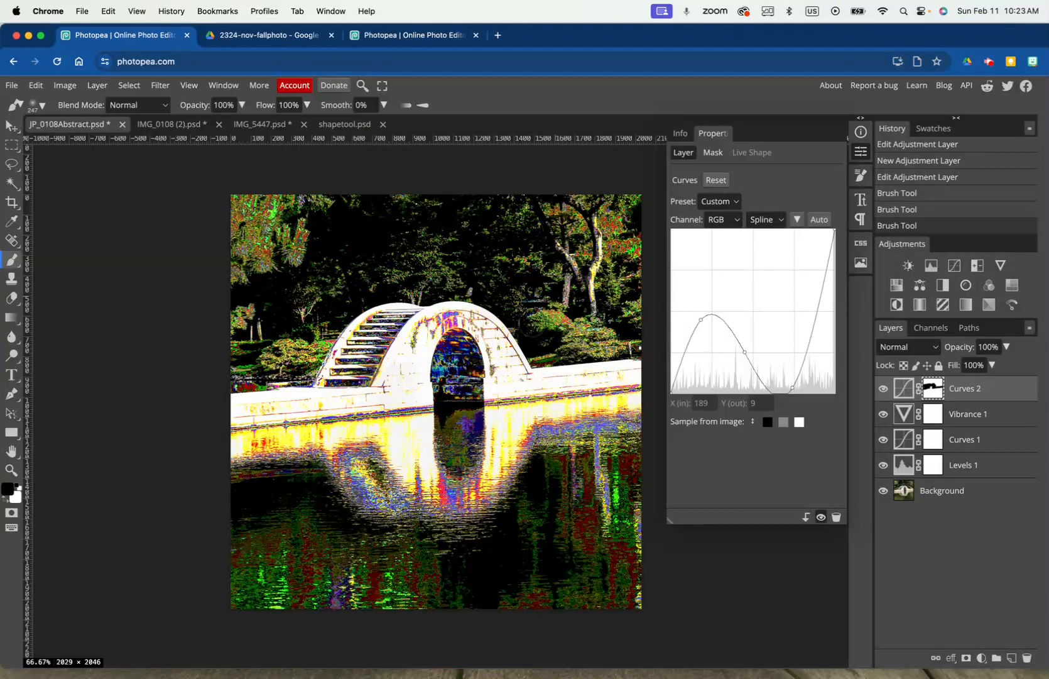
mouse_move(534, 289)
left_mouse_down()
mouse_move(581, 270)
mouse_move(587, 204)
mouse_move(625, 216)
mouse_move(622, 248)
left_mouse_up()
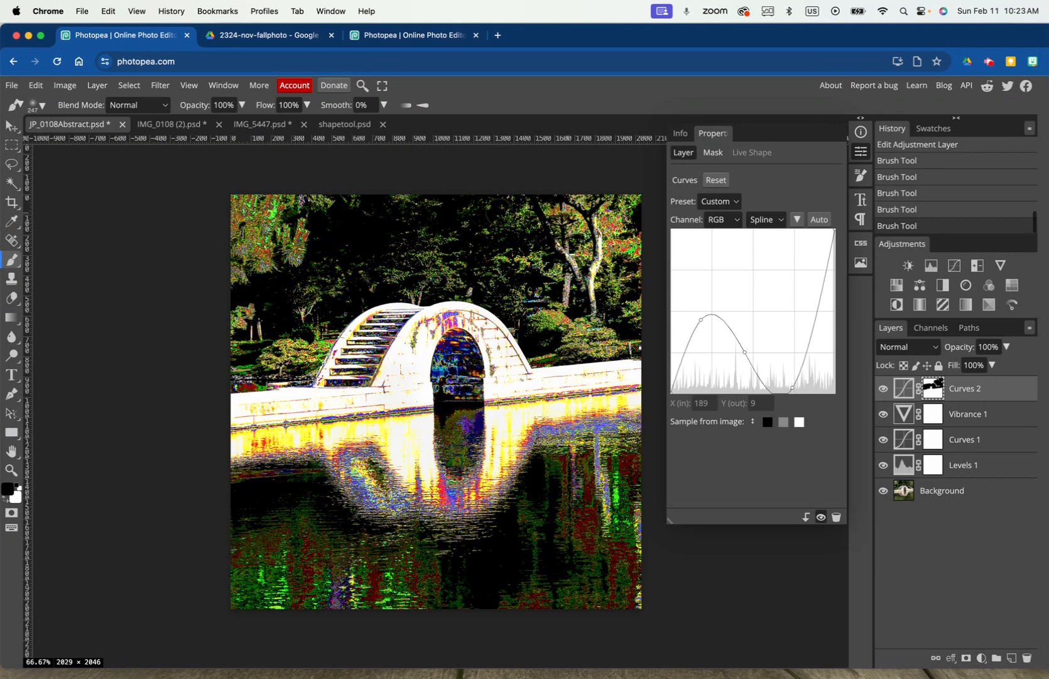
mouse_move(323, 208)
left_mouse_down()
mouse_move(267, 217)
mouse_move(292, 251)
mouse_move(301, 240)
mouse_move(239, 196)
mouse_move(243, 258)
mouse_move(259, 267)
mouse_move(290, 250)
mouse_move(245, 329)
left_mouse_up()
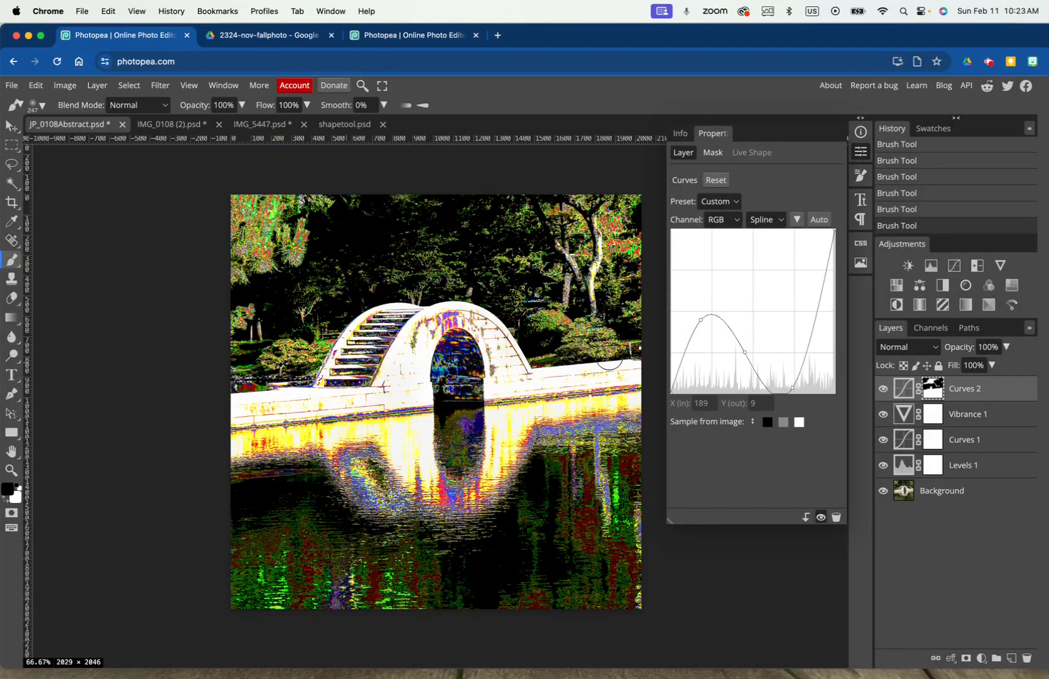
Add a Hue/Saturation adjustment layer with Hue -139 and paint black on its mask over the bridge
left_click(897, 290)
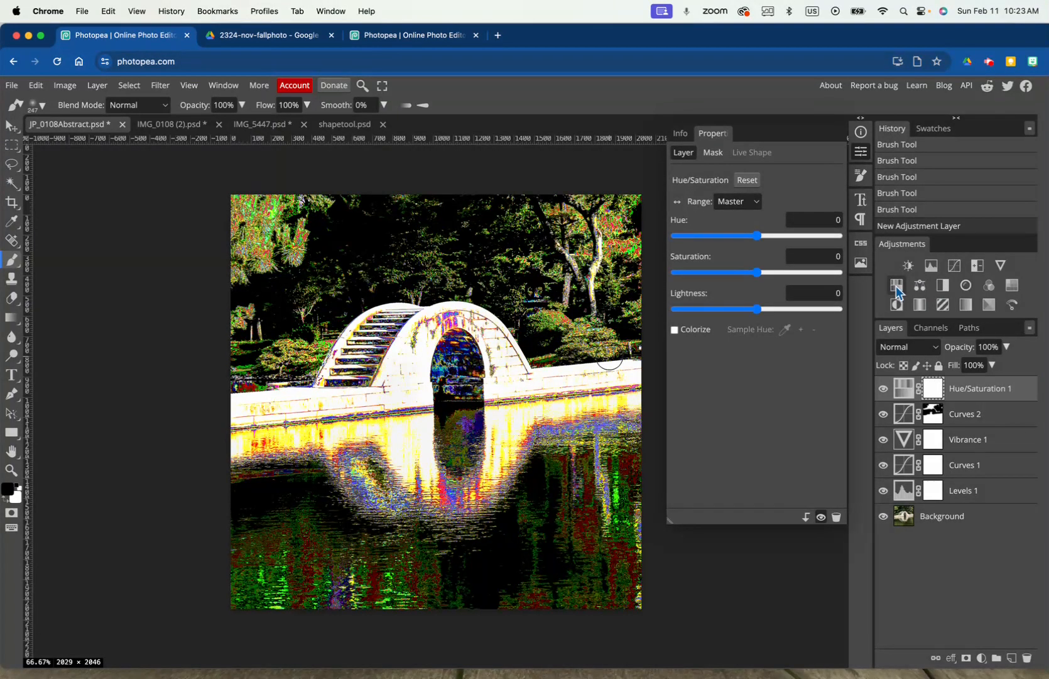
left_click_drag(757, 237, 830, 257)
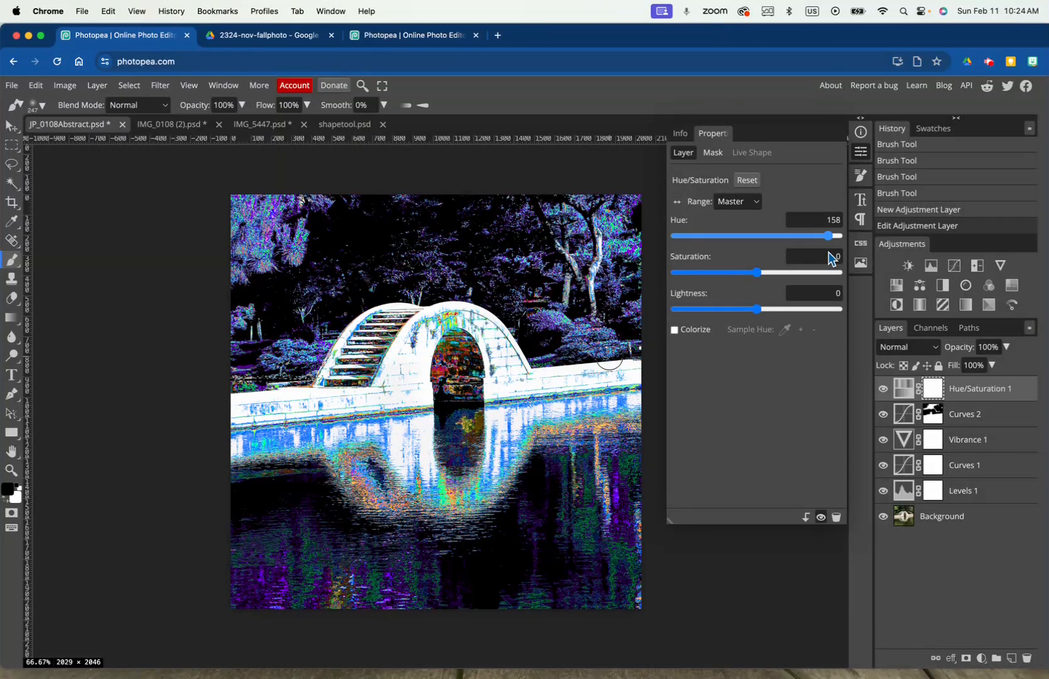
left_click(828, 251)
left_click_drag(830, 237, 693, 243)
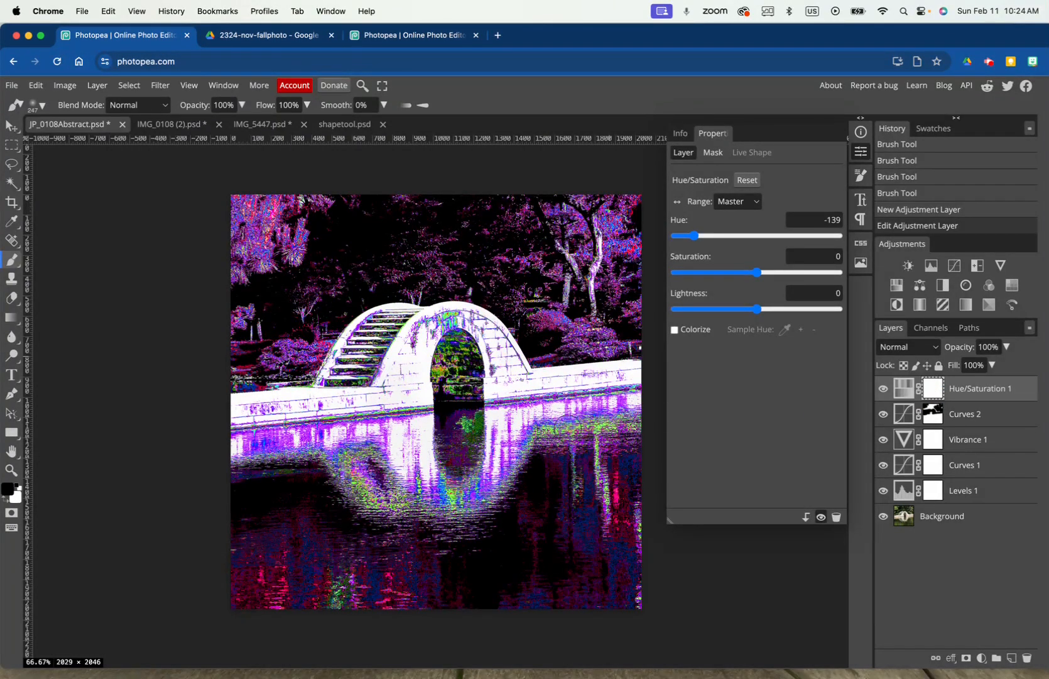
mouse_move(635, 375)
left_mouse_down()
mouse_move(499, 387)
mouse_move(489, 345)
mouse_move(438, 343)
mouse_move(424, 387)
mouse_move(431, 368)
mouse_move(483, 386)
mouse_move(484, 352)
mouse_move(472, 329)
mouse_move(438, 325)
mouse_move(396, 382)
mouse_move(368, 400)
mouse_move(242, 414)
left_mouse_up()
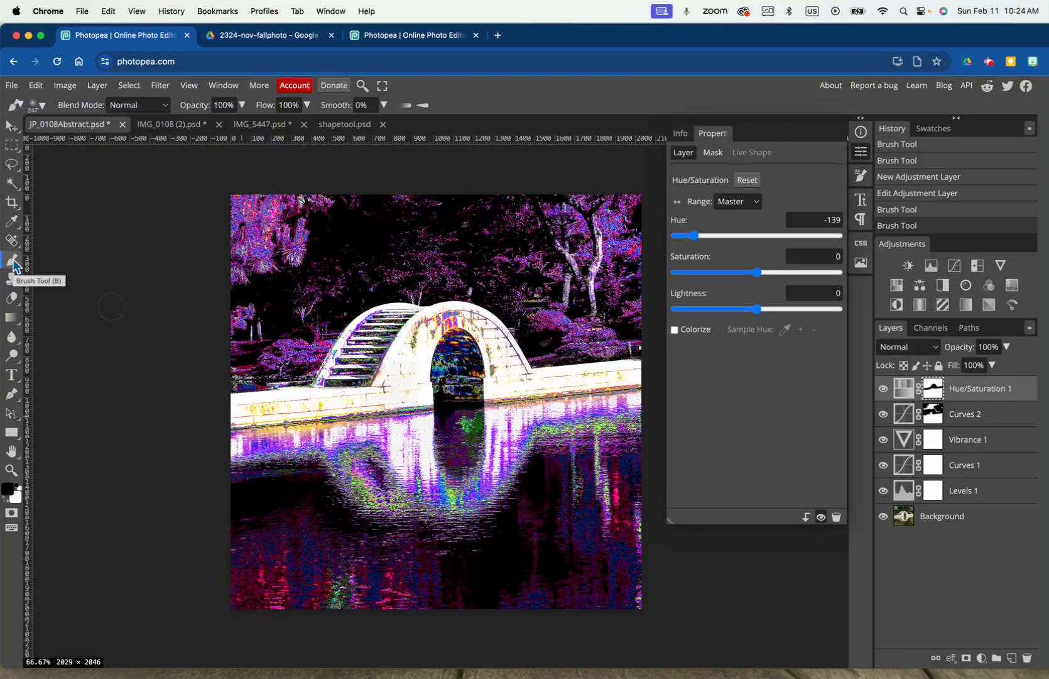
Choose the Gradient tool with a linear black-to-white gradient in Normal mode at 100% opacity
left_click(18, 318)
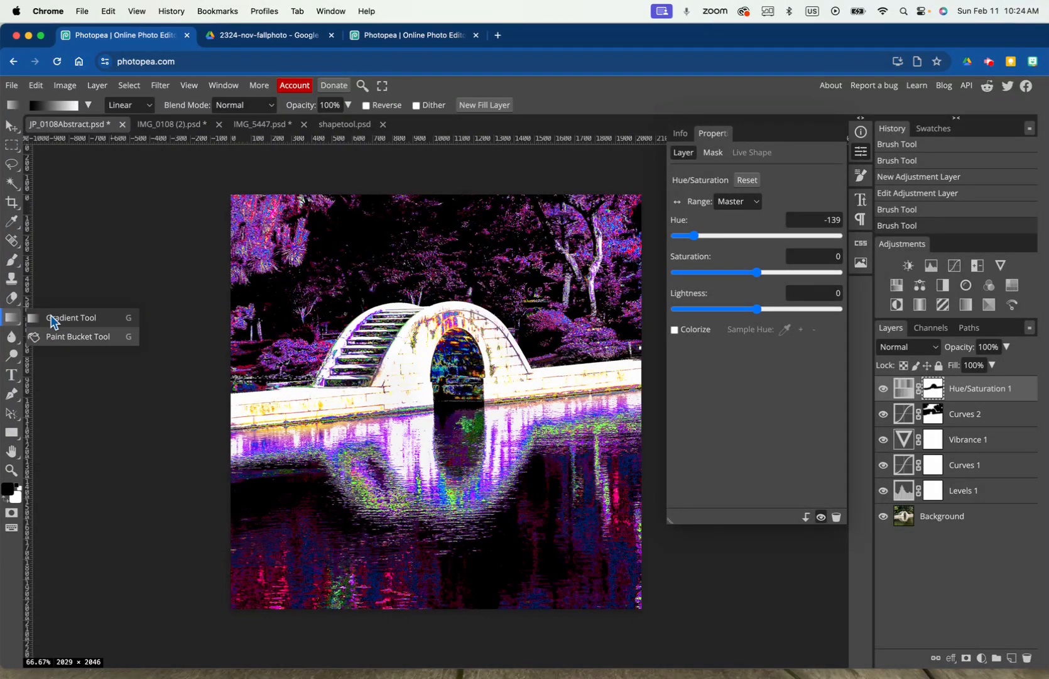
left_click(10, 326)
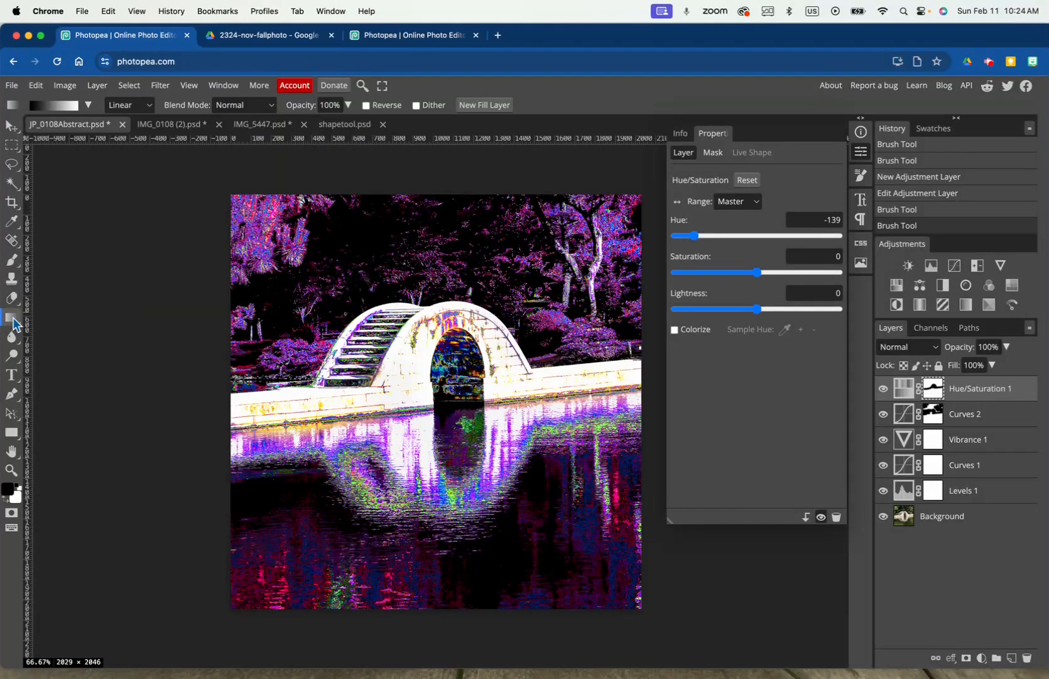
left_click(14, 318)
left_click(17, 321)
left_click(88, 105)
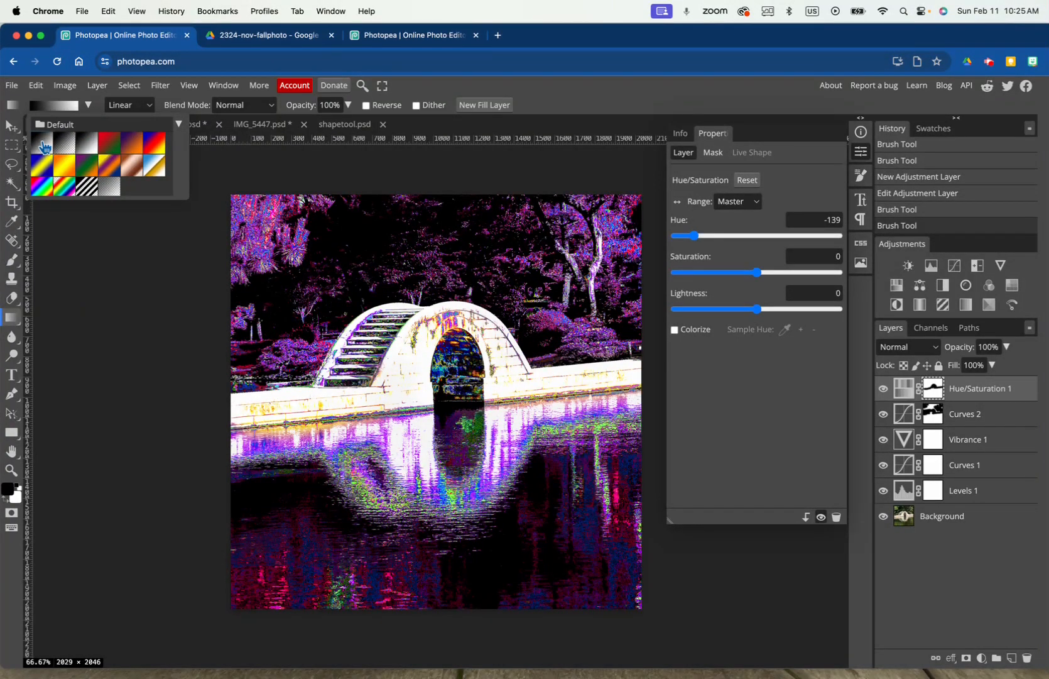
left_click(161, 110)
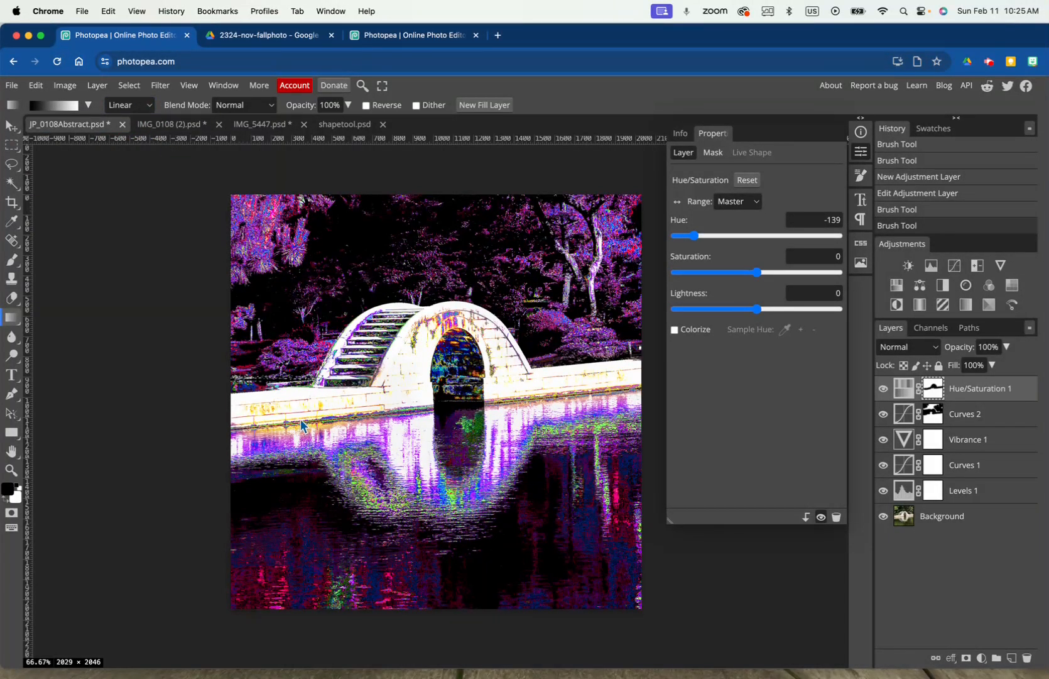
Try gradients on the Hue/Saturation 1 mask from the image's bottom edge, right edge and lower-right corner inward
left_click_drag(426, 606, 420, 397)
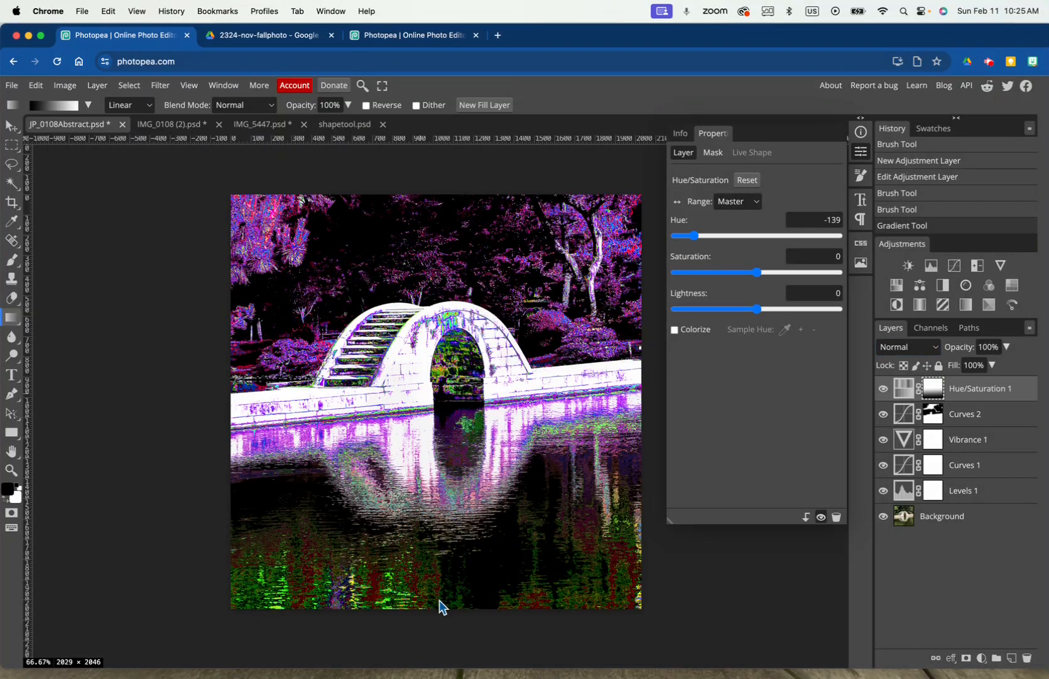
left_click_drag(648, 457, 391, 316)
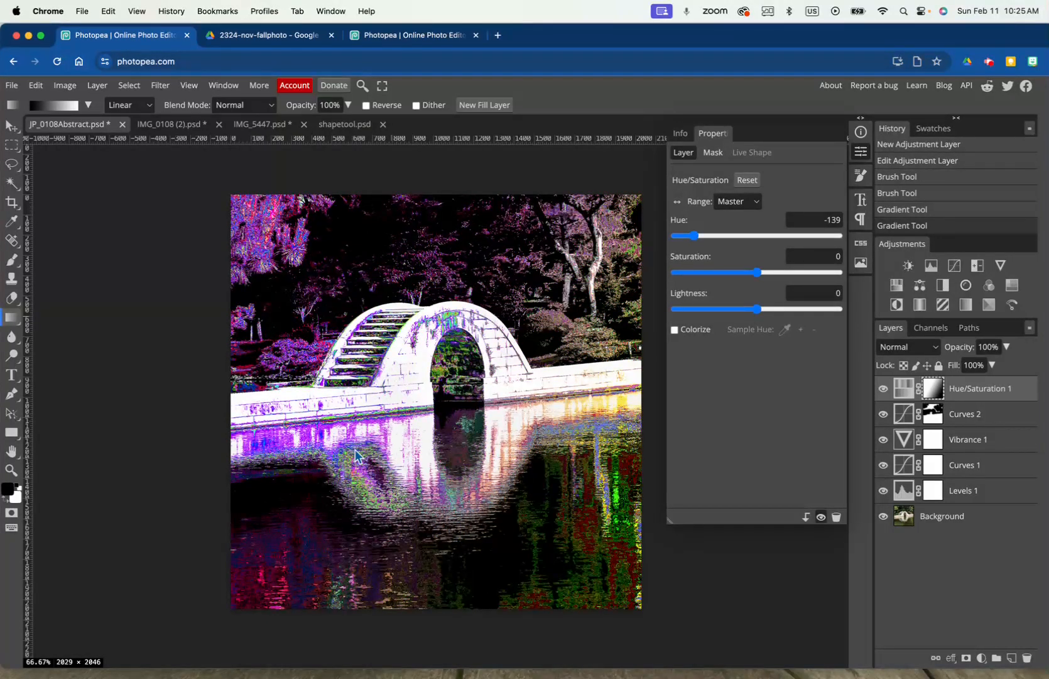
left_click_drag(649, 601, 328, 347)
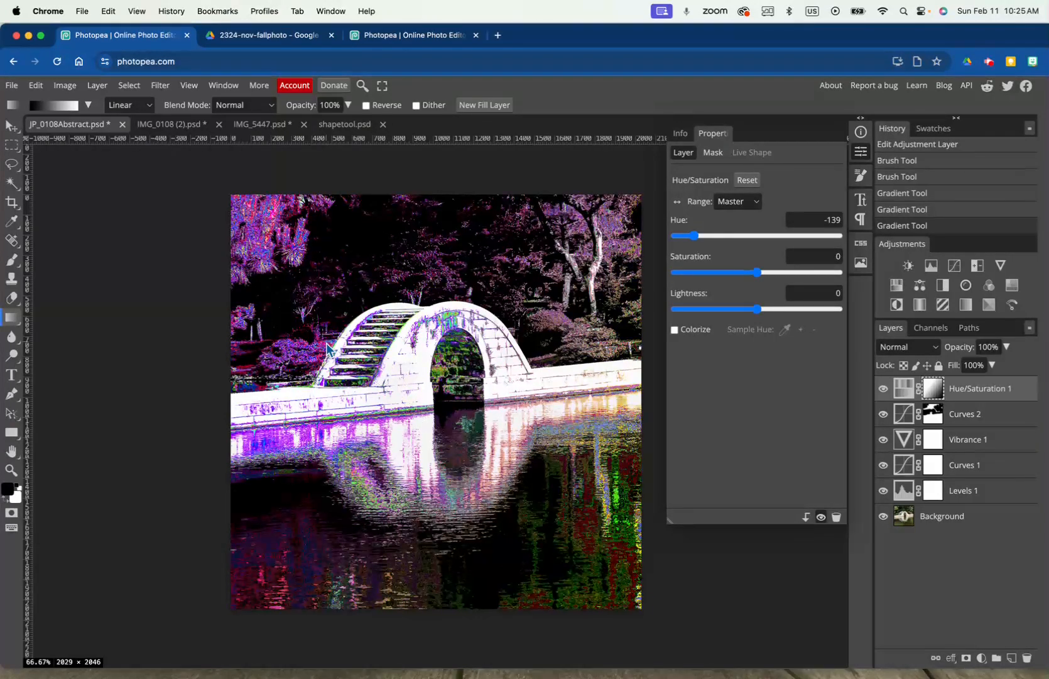
Apply a black-to-white gradient on the Hue/Saturation 1 mask from the image's left edge toward the arch's reflection
left_click_drag(221, 518, 422, 440)
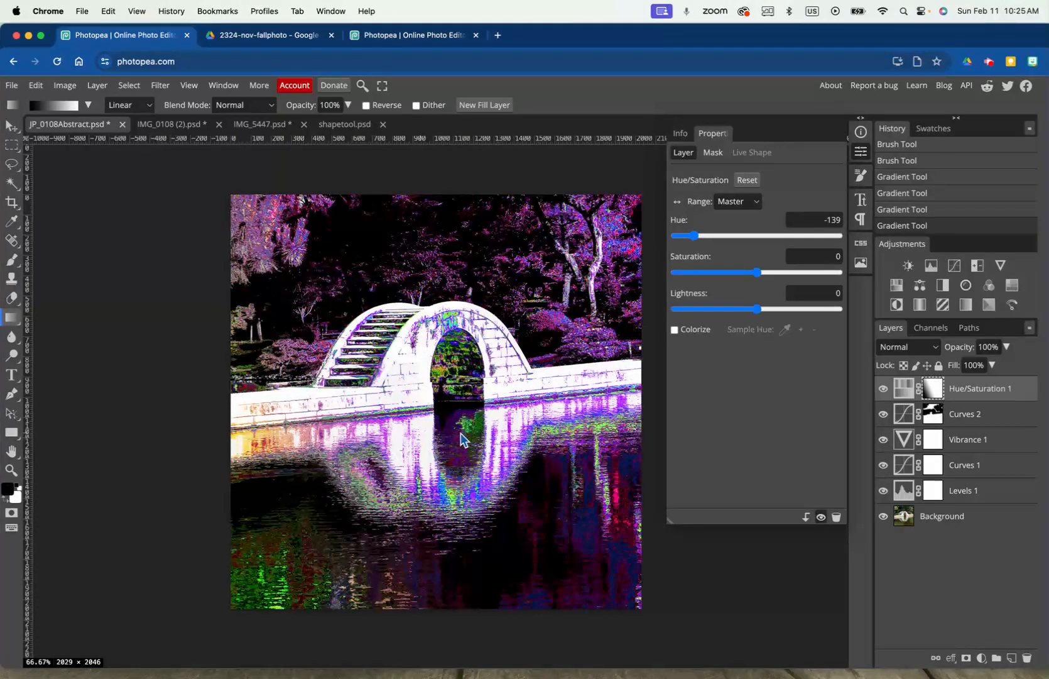
left_click(936, 416)
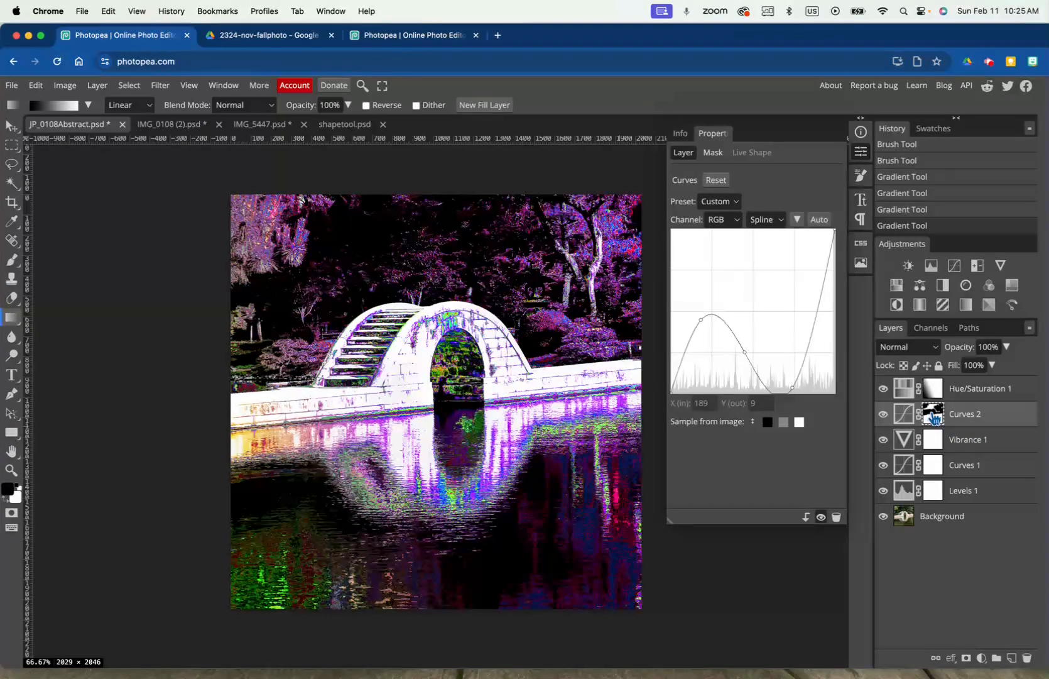
left_click(936, 391)
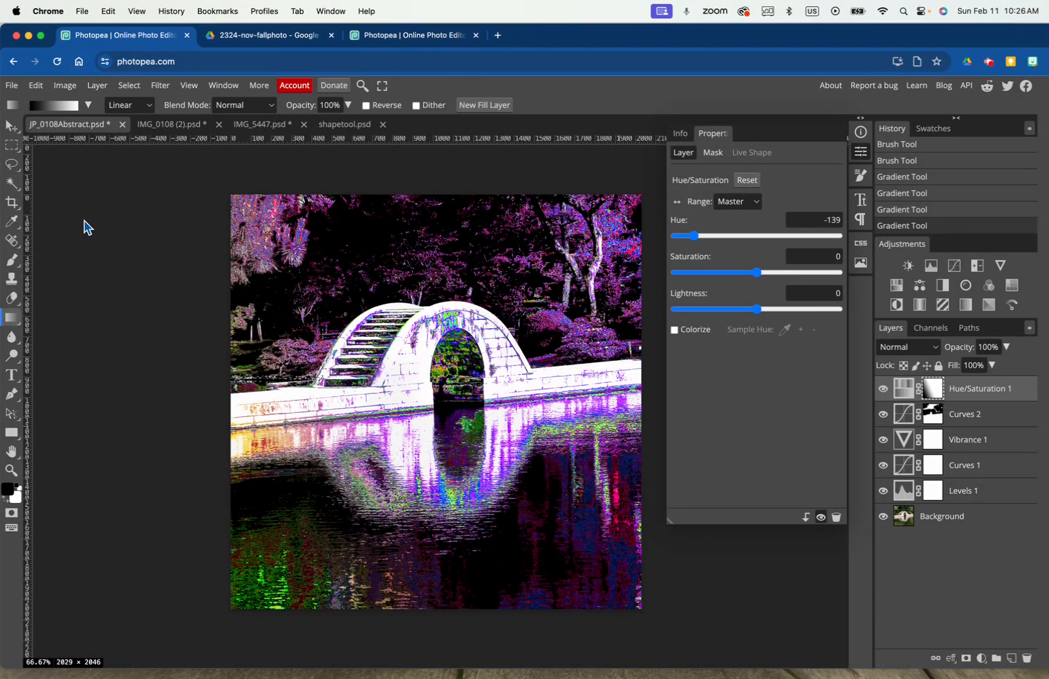
Select an ellipse around the bridge arch and its reflection, and add an Invert adjustment layer limited to it
left_click(14, 150)
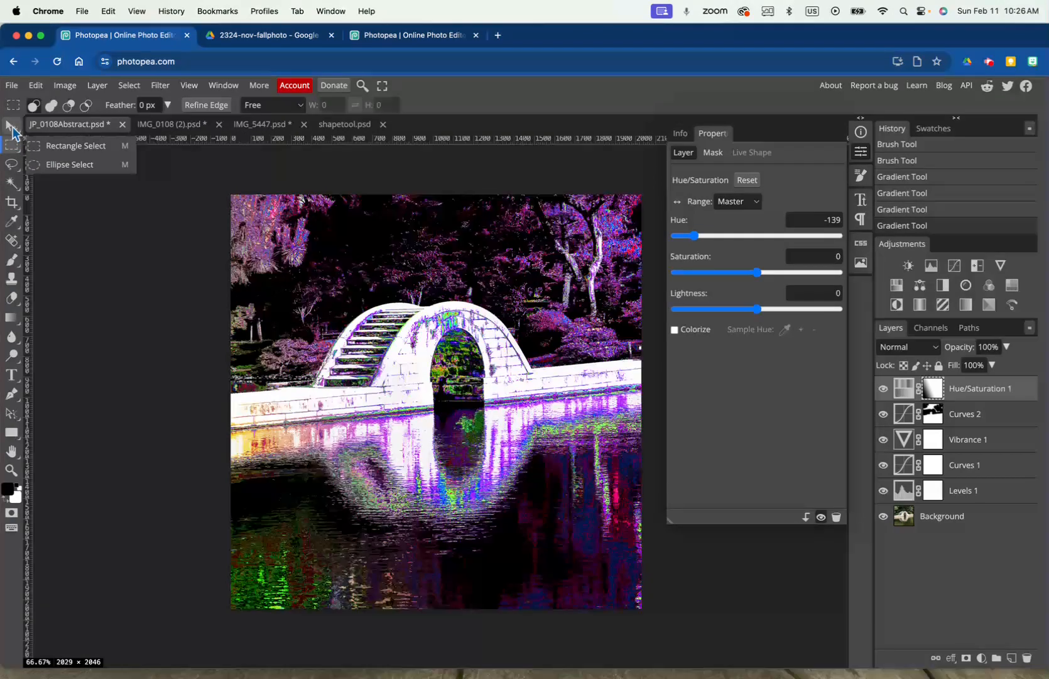
left_click(69, 166)
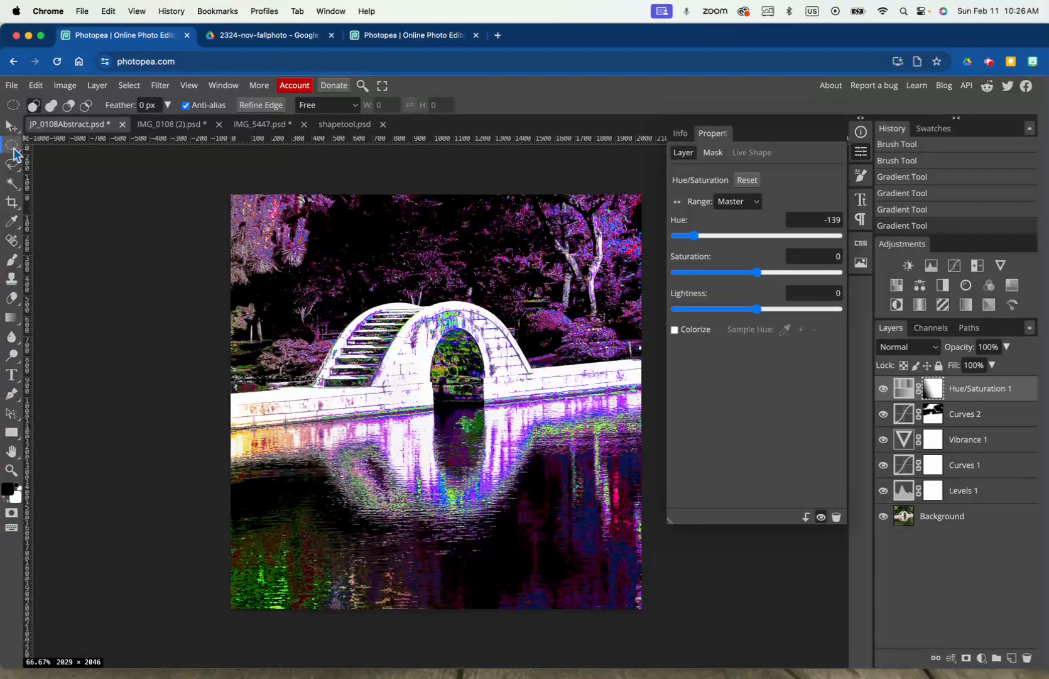
left_click_drag(437, 359, 494, 486)
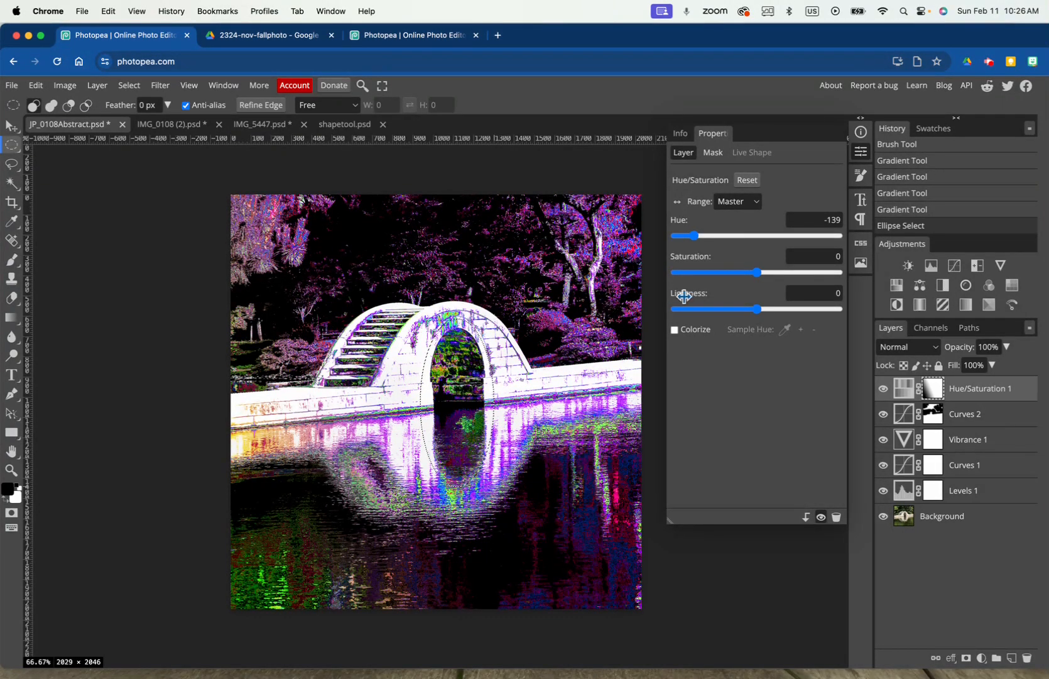
left_click(897, 306)
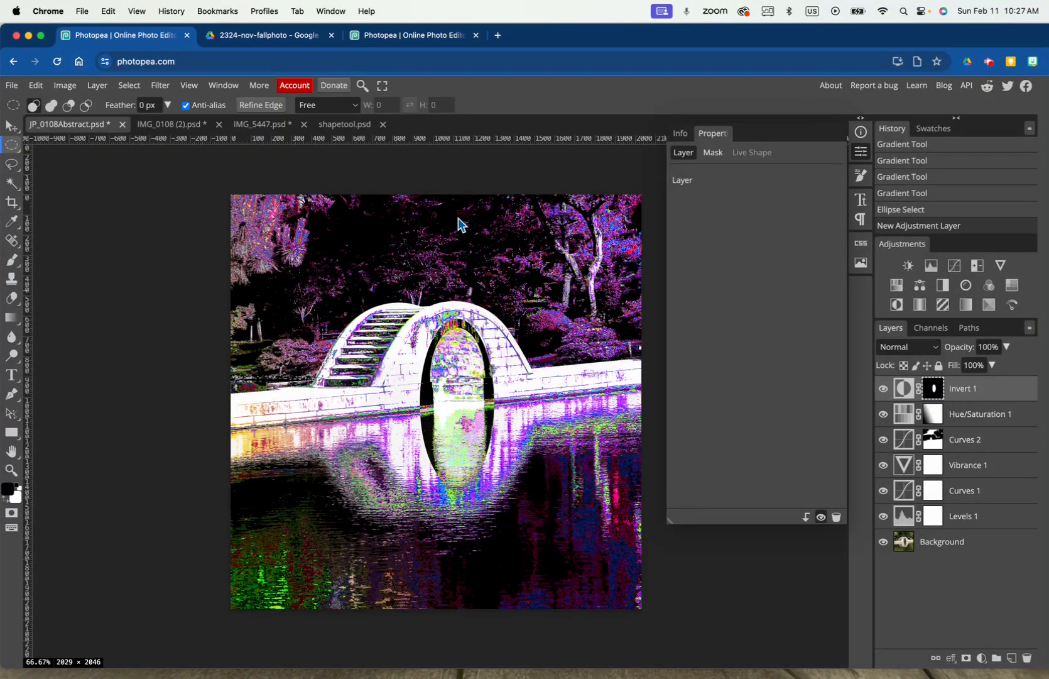
Select a small upright ellipse over the foliage in the image's upper-left area and add an Invert adjustment layer limited to it
left_click_drag(282, 218, 315, 283)
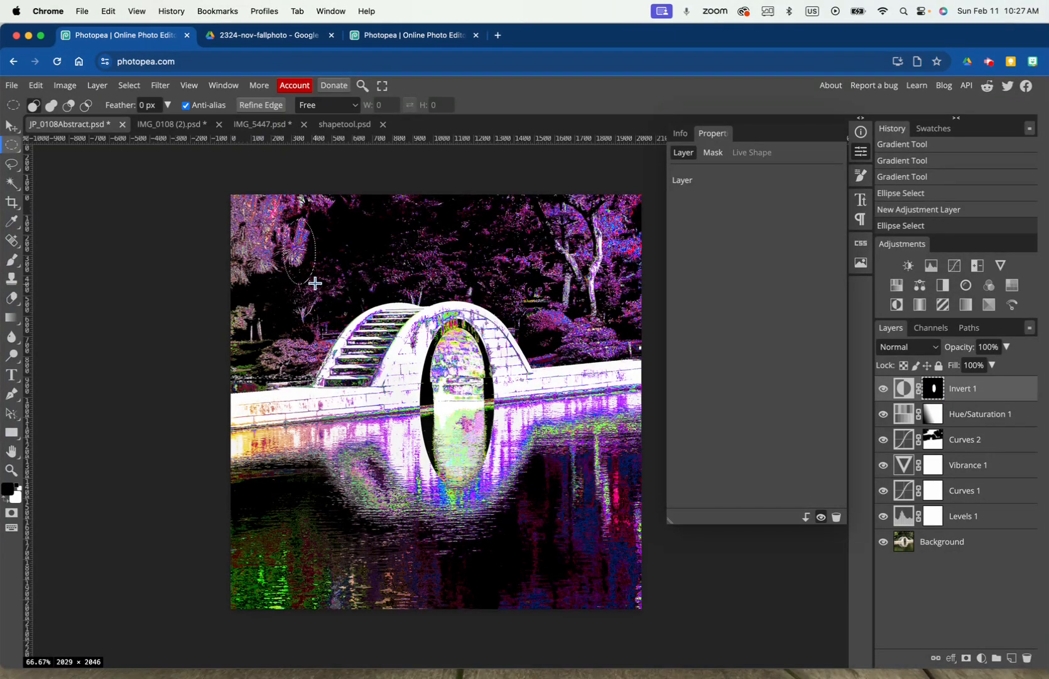
left_click(898, 308)
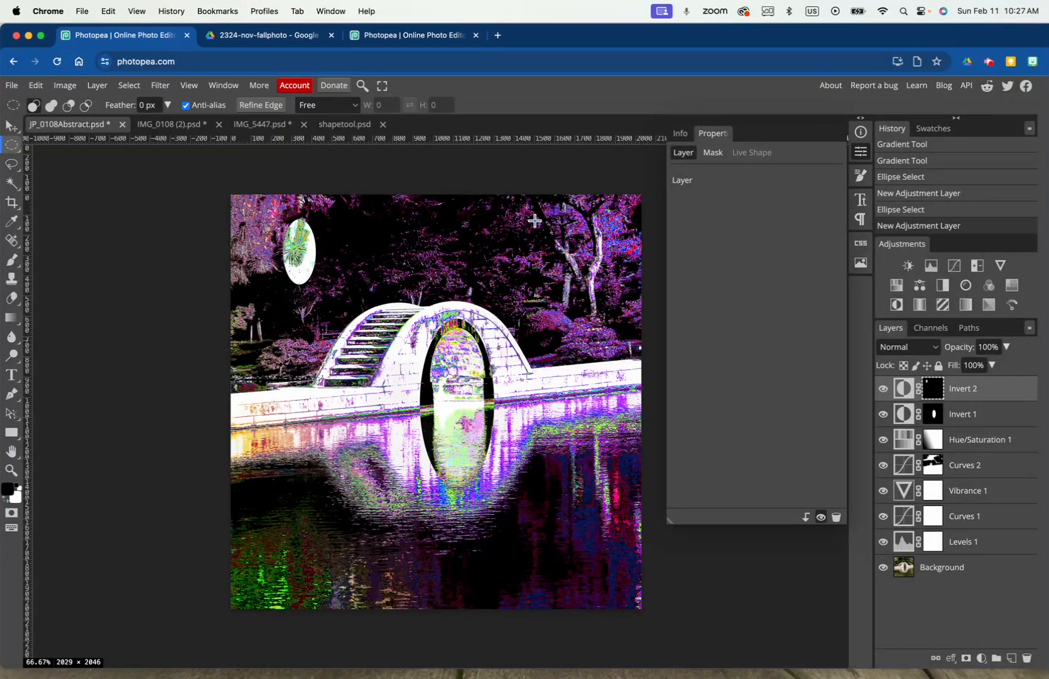
Select eight small separate ellipses scattered across the trees and water as one combined selection, and add an Invert adjustment layer limited to them
left_click_drag(531, 233, 553, 284)
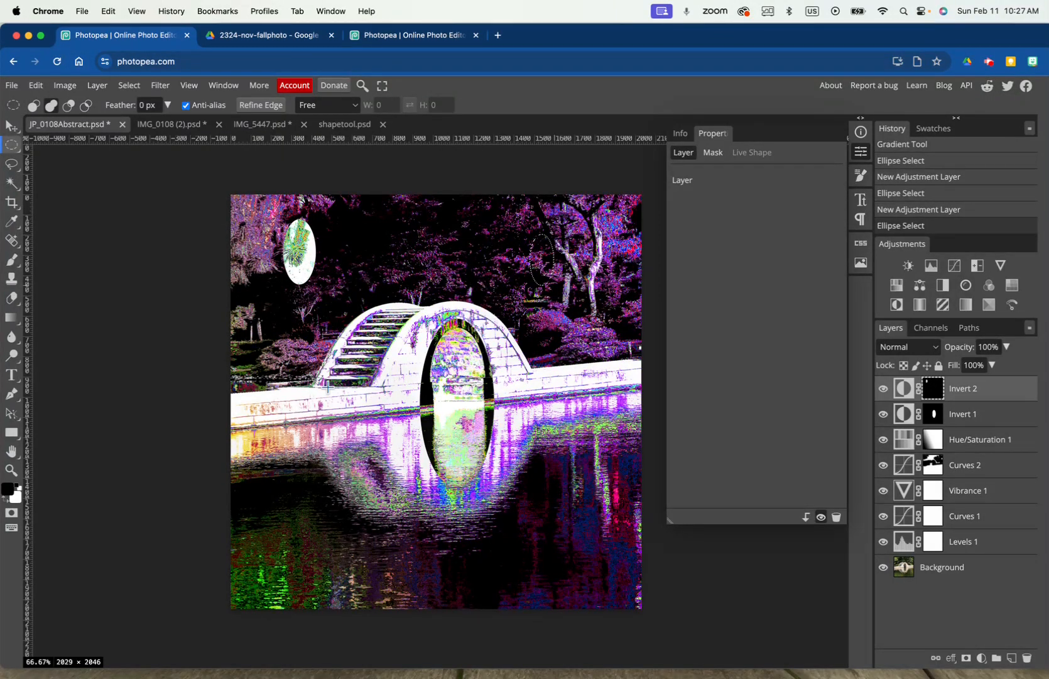
left_click_drag(294, 449, 334, 505)
left_click_drag(445, 542, 486, 585)
left_click_drag(532, 468, 561, 524)
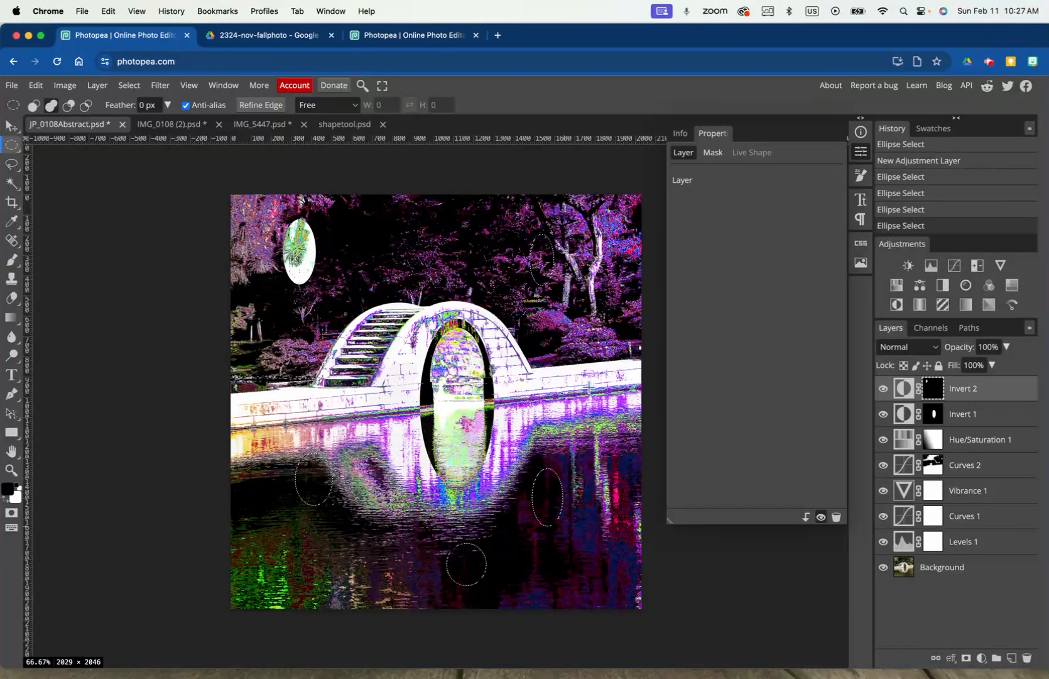
left_click_drag(591, 384, 621, 447)
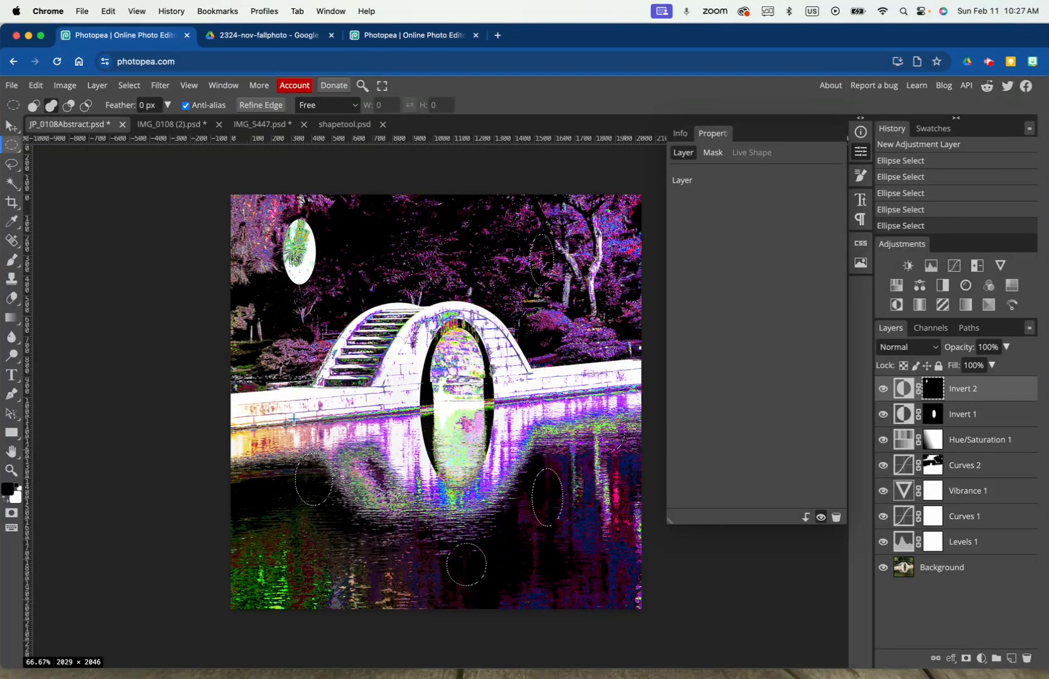
left_click_drag(248, 446, 274, 474)
left_click_drag(255, 341, 280, 361)
left_click_drag(408, 227, 436, 265)
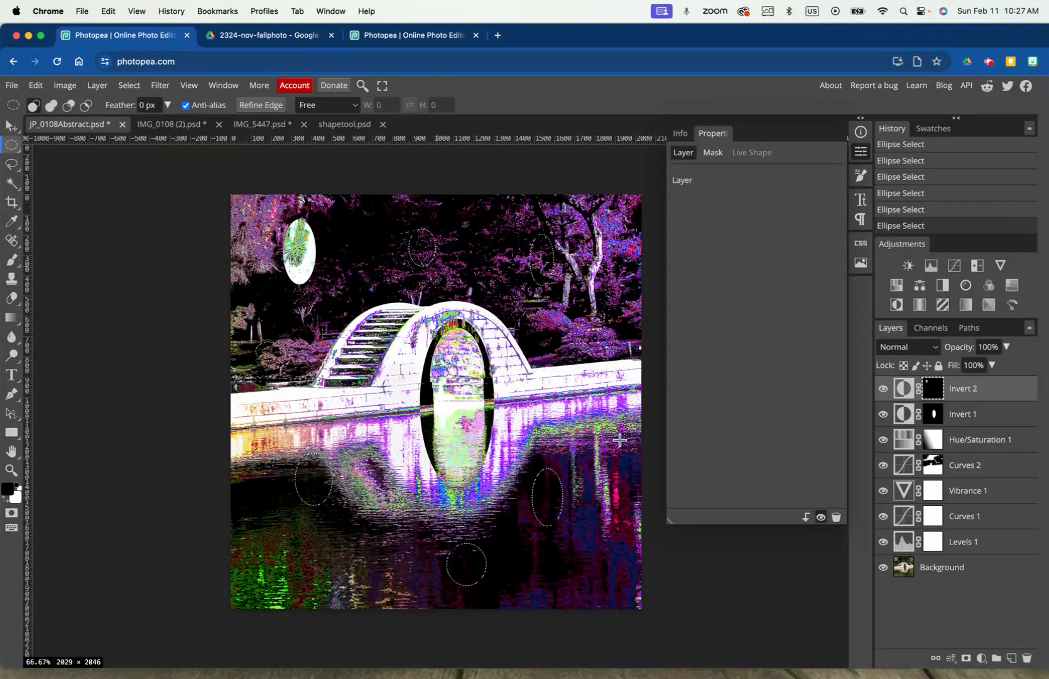
left_click(898, 305)
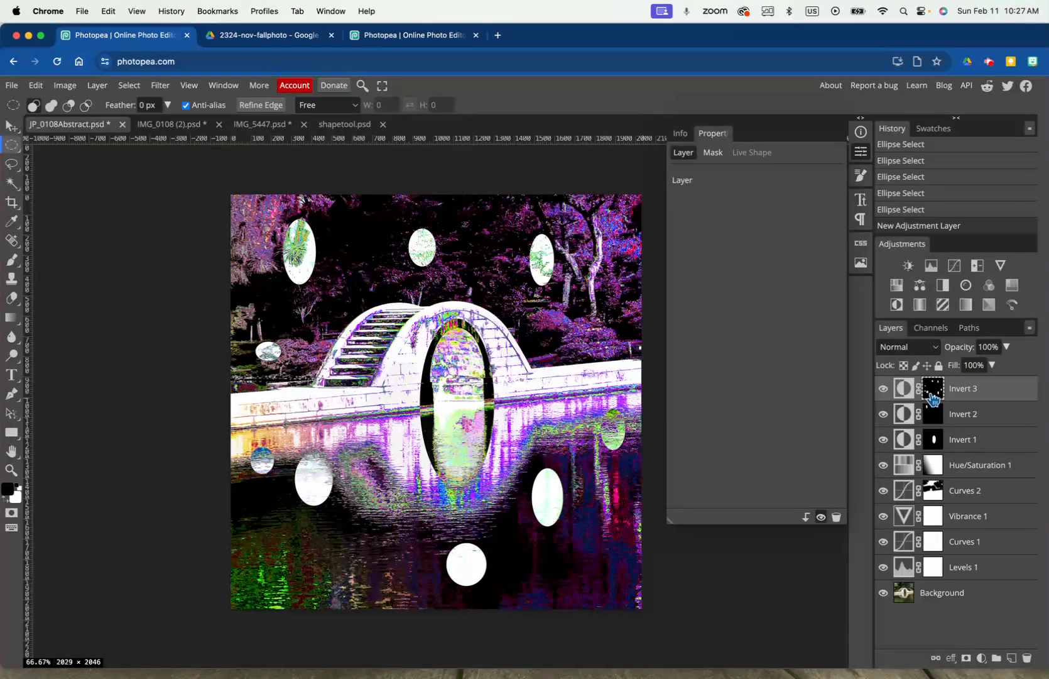
Brush black over the ellipse in the water left of the reflection on the Invert 3 mask, undoing oversized strokes and reducing the brush size to 100
left_click(13, 260)
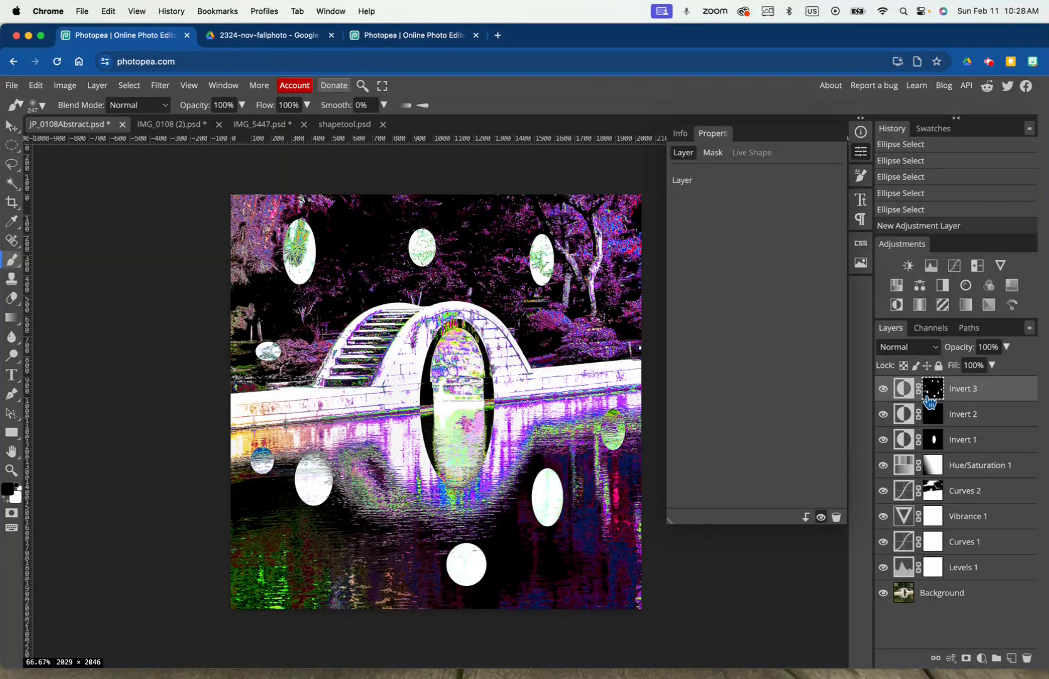
mouse_move(296, 492)
left_mouse_down()
mouse_move(308, 487)
mouse_move(317, 504)
mouse_move(351, 477)
left_mouse_up()
key("ctrl+z")
key("ctrl+z")
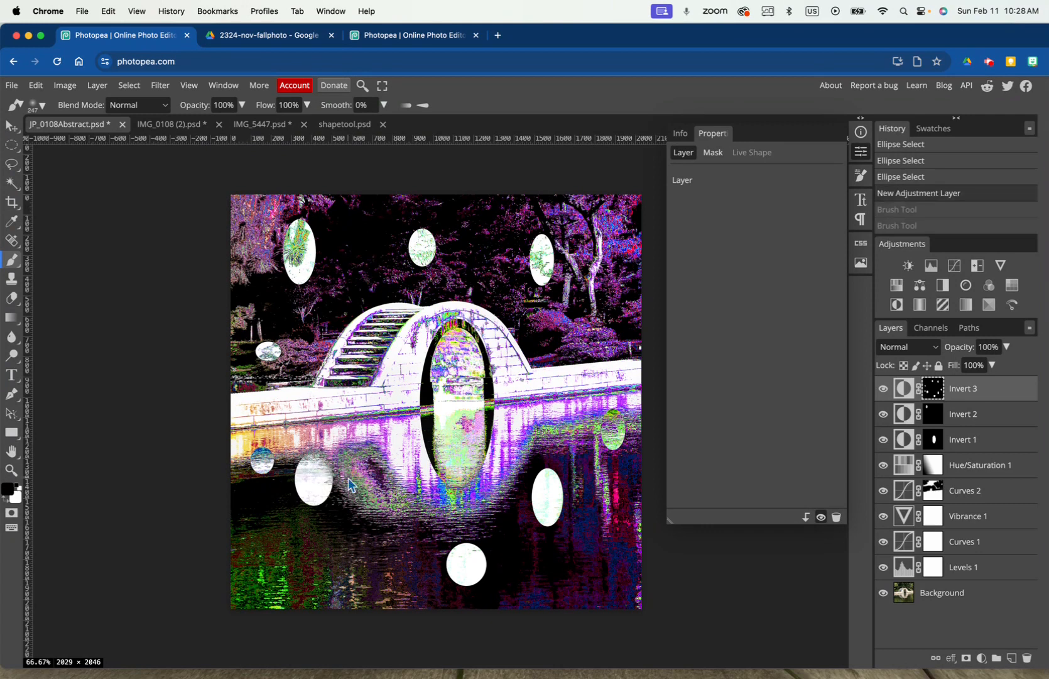
key("bracketleft")
key("bracketleft")
key("bracketleft")
key("bracketleft")
key("bracketleft")
key("bracketleft")
mouse_move(313, 502)
left_mouse_down()
mouse_move(328, 503)
mouse_move(299, 492)
mouse_move(299, 471)
mouse_move(311, 459)
mouse_move(326, 470)
mouse_move(320, 500)
mouse_move(314, 466)
mouse_move(304, 480)
mouse_move(298, 498)
mouse_move(315, 502)
mouse_move(322, 489)
mouse_move(309, 470)
left_mouse_up()
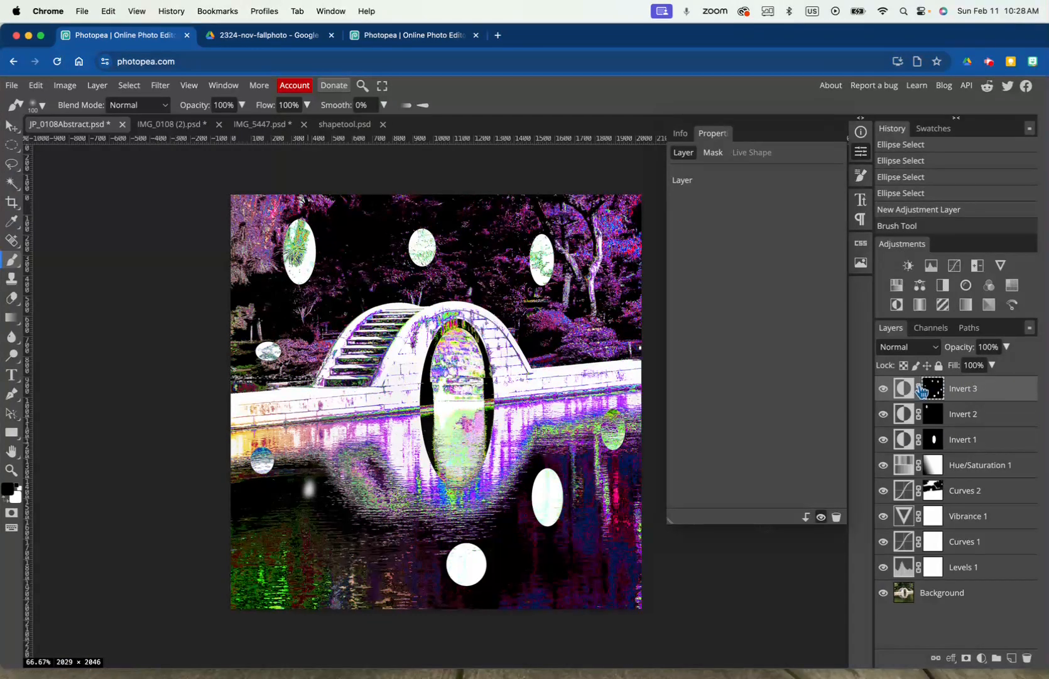
Try to brush and apply a gradient with the Invert 3 adjustment thumbnail active instead of its mask
left_click(906, 390)
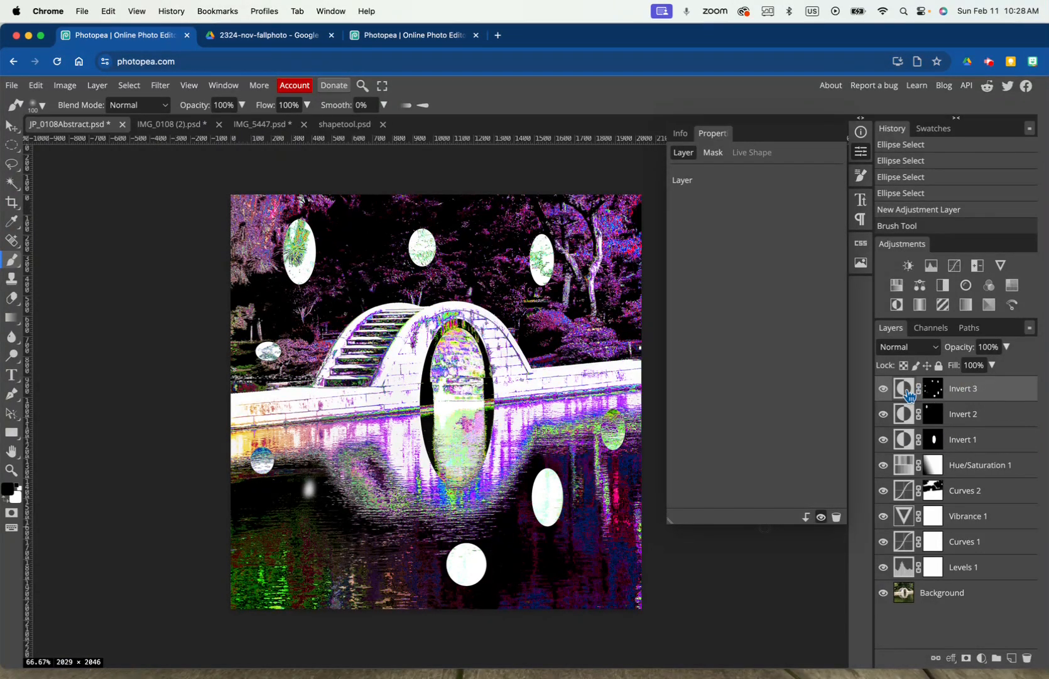
left_click(904, 413)
left_click(905, 392)
left_click(307, 457)
left_click(309, 486)
left_click(12, 318)
left_click(219, 506)
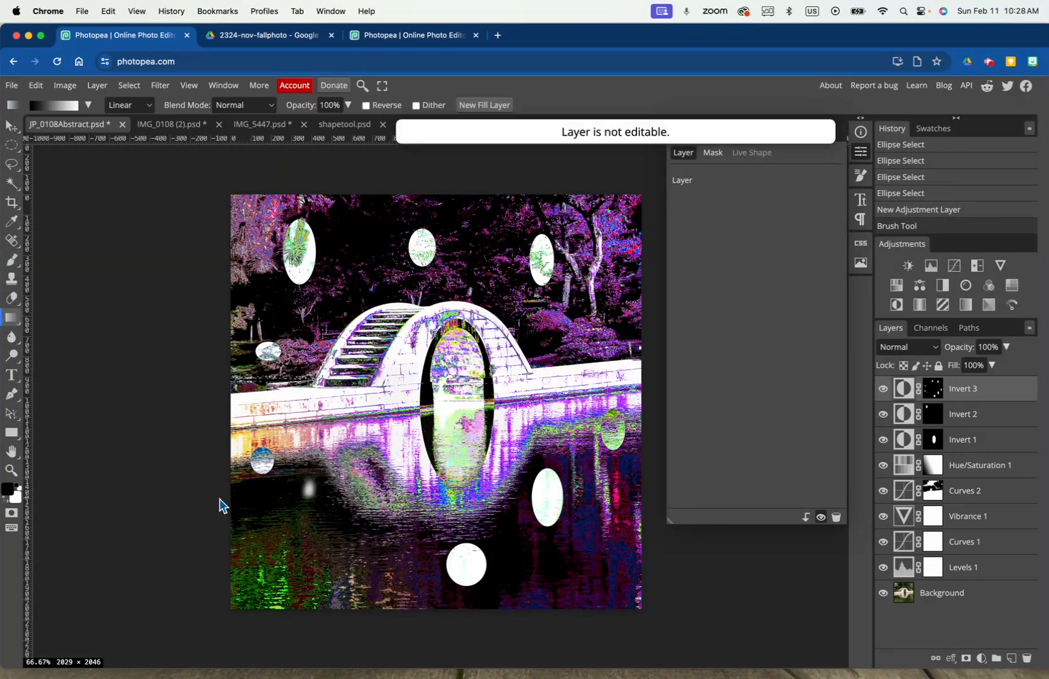
left_click(254, 486)
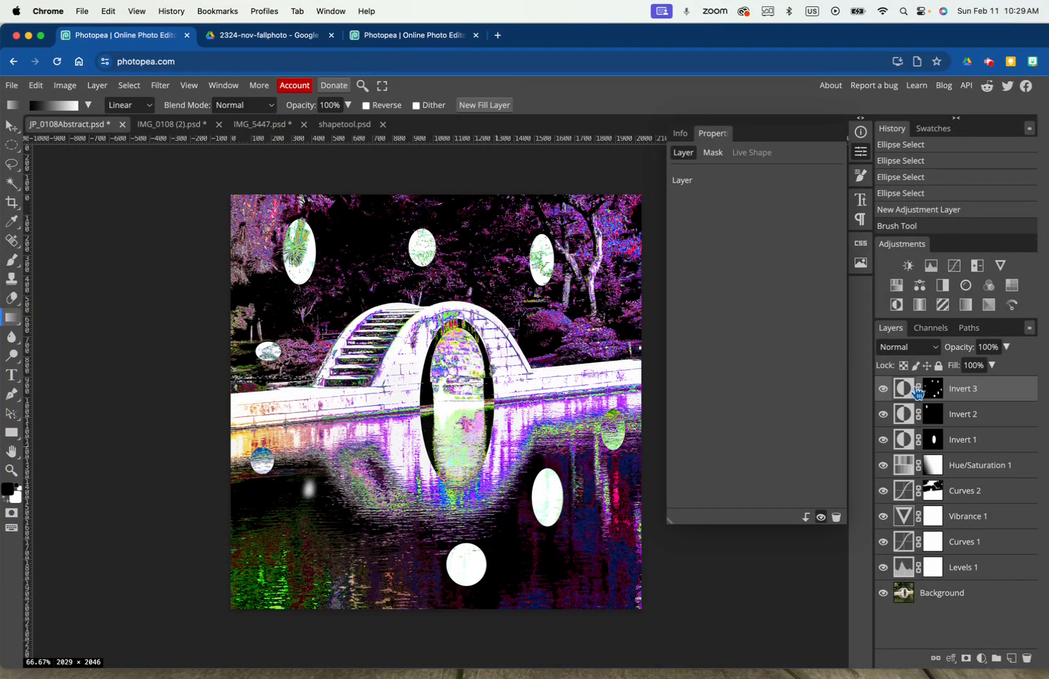
Apply a black-to-white gradient to the Invert 3 mask diagonally from the image's lower-left edge to above the arch, and undo it
left_click(935, 392)
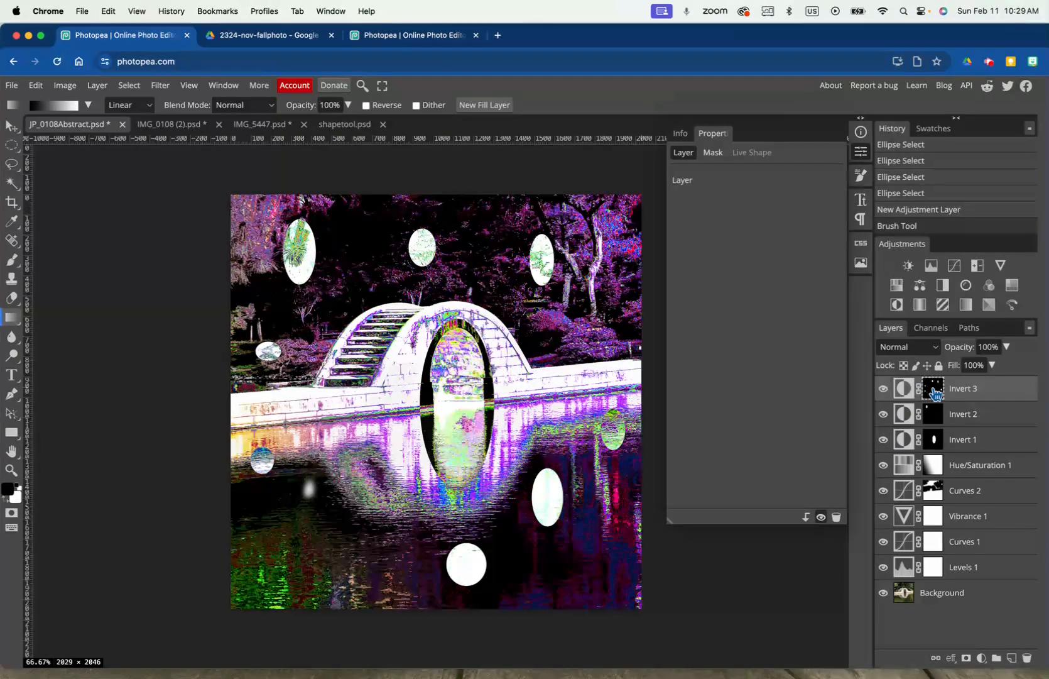
left_click_drag(226, 544, 517, 292)
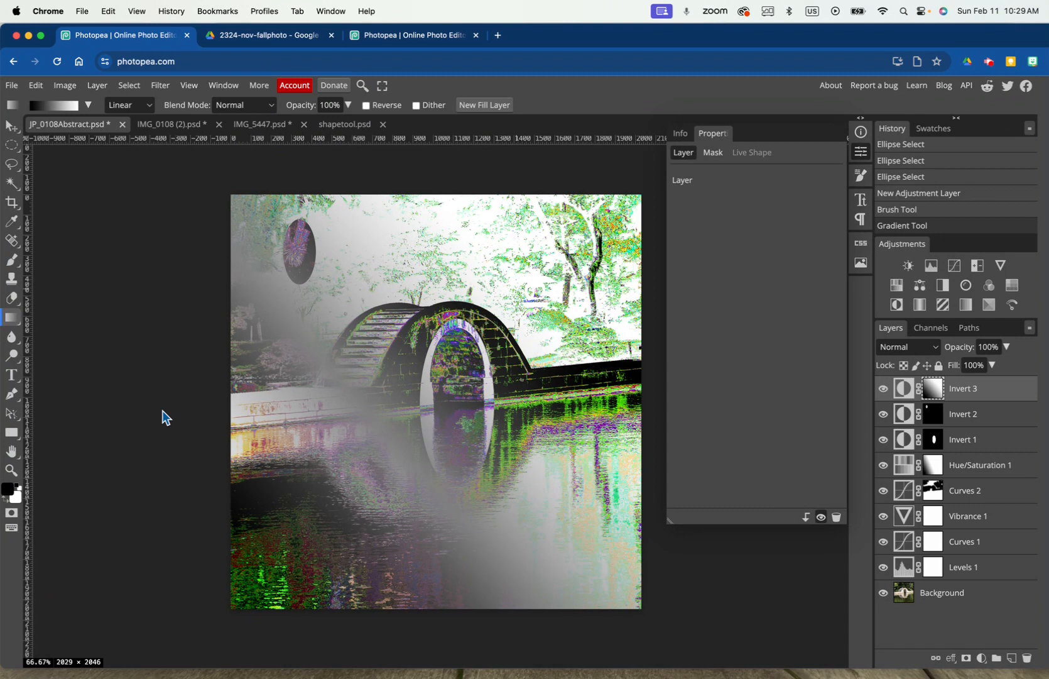
left_click(36, 85)
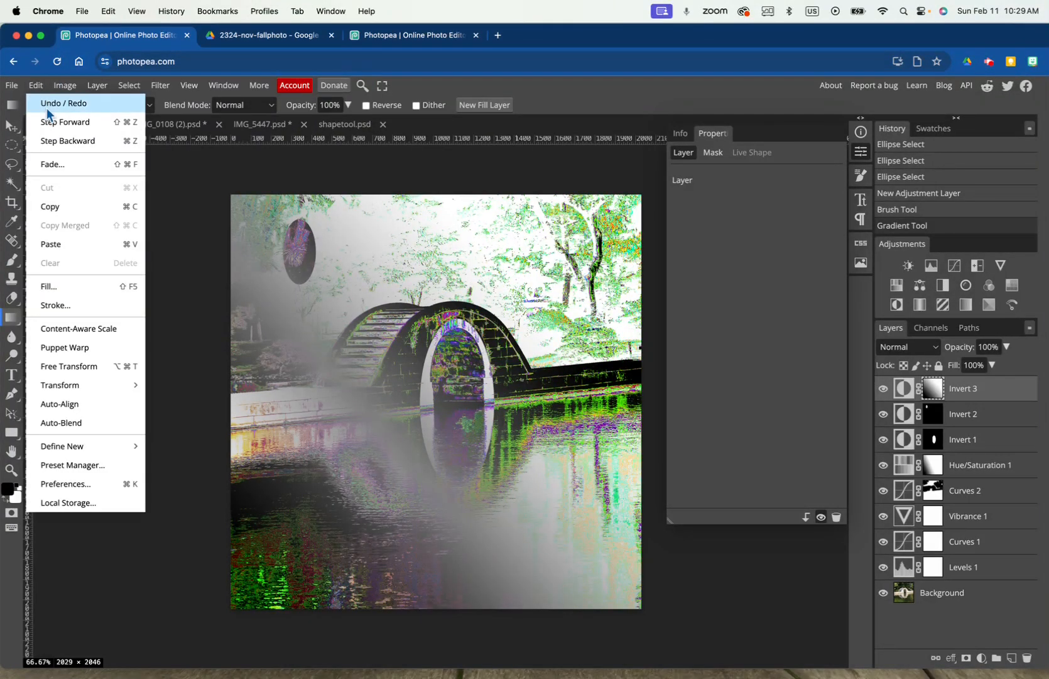
left_click(52, 142)
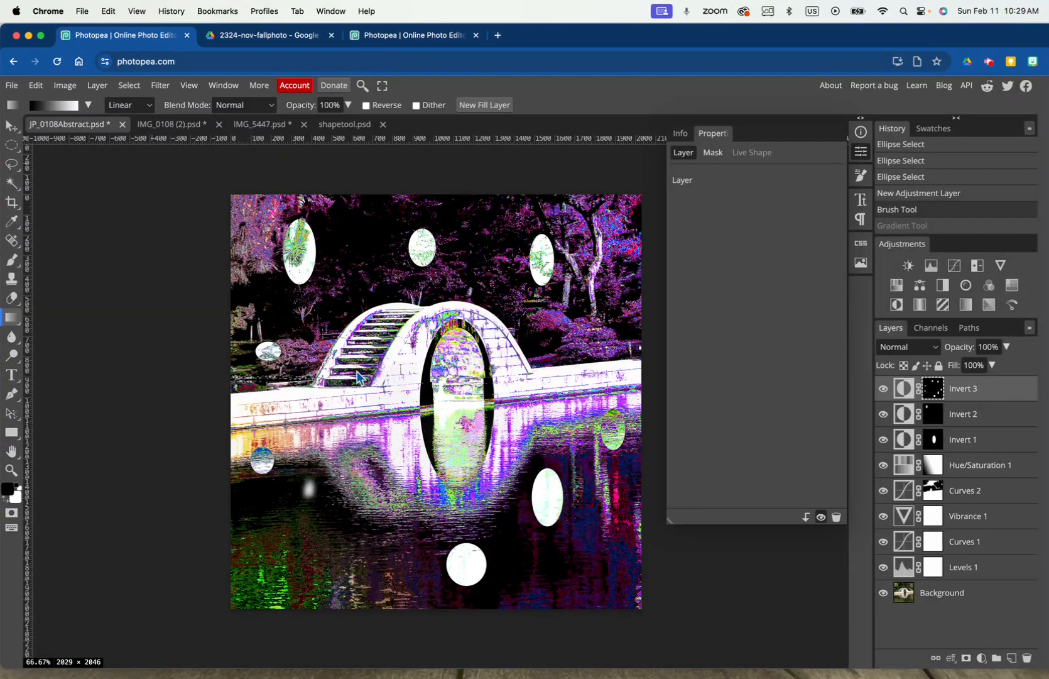
Flip the whole image vertically
left_click(65, 85)
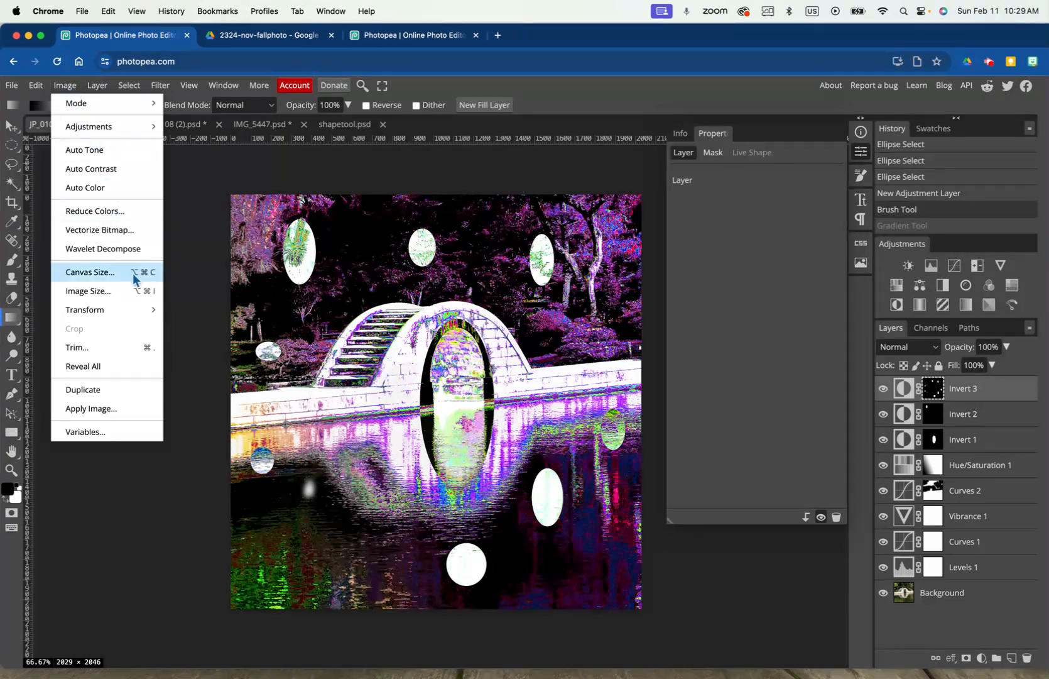
mouse_move(137, 309)
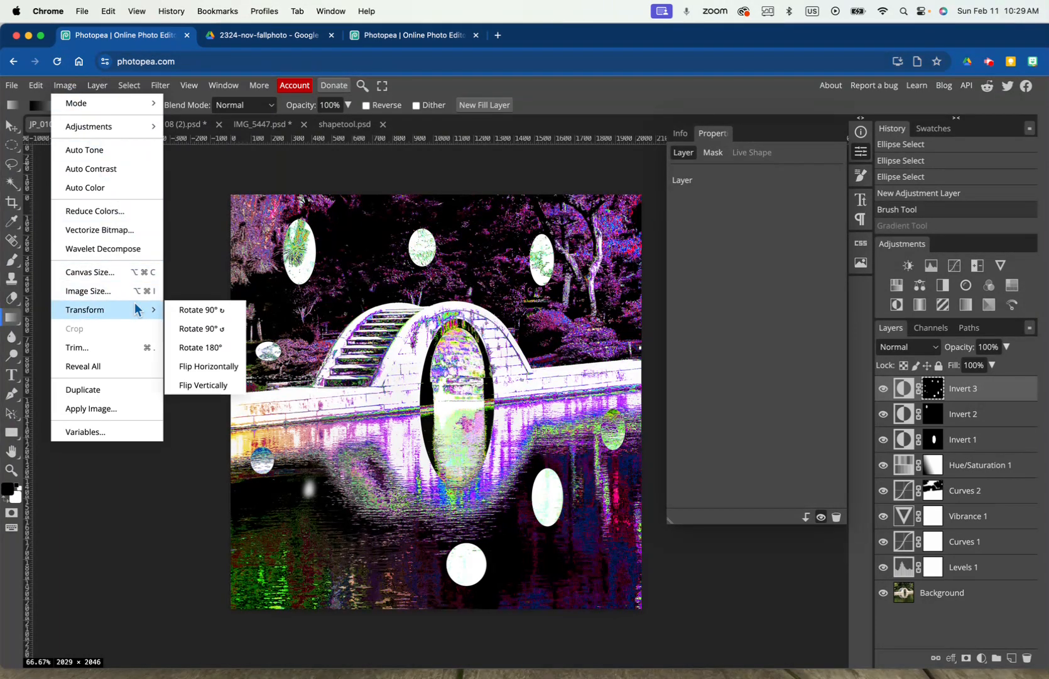
left_click(223, 389)
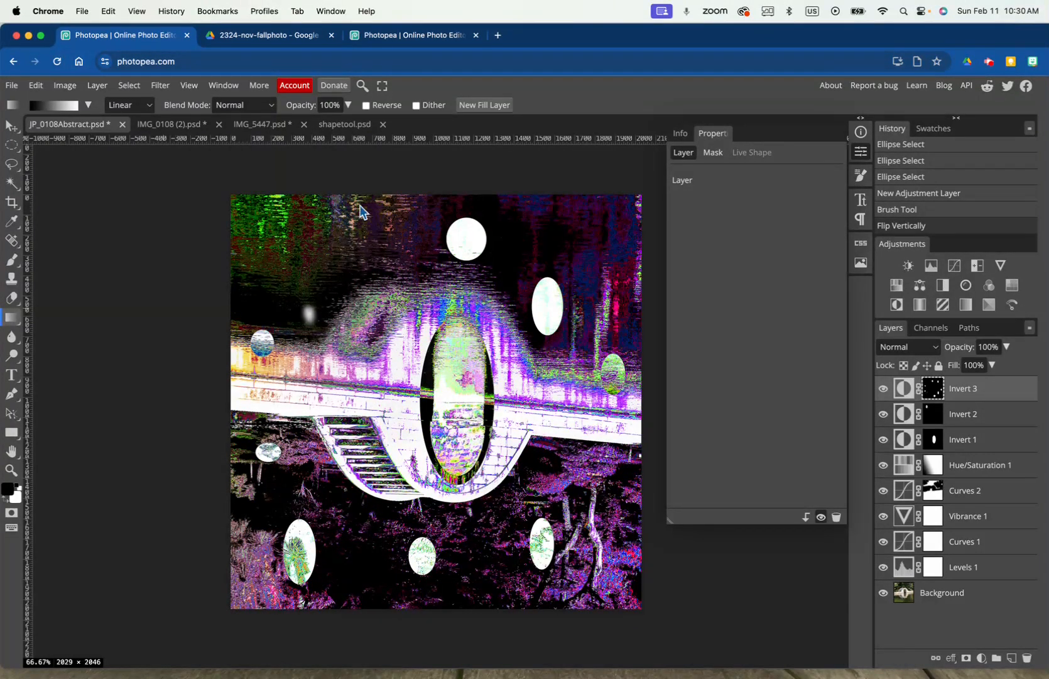
After viewing shapetool.psd for reference, add a Photo Filter adjustment layer to JP_0108Abstract.psd with blue 0064ec at 64% density
left_click(347, 125)
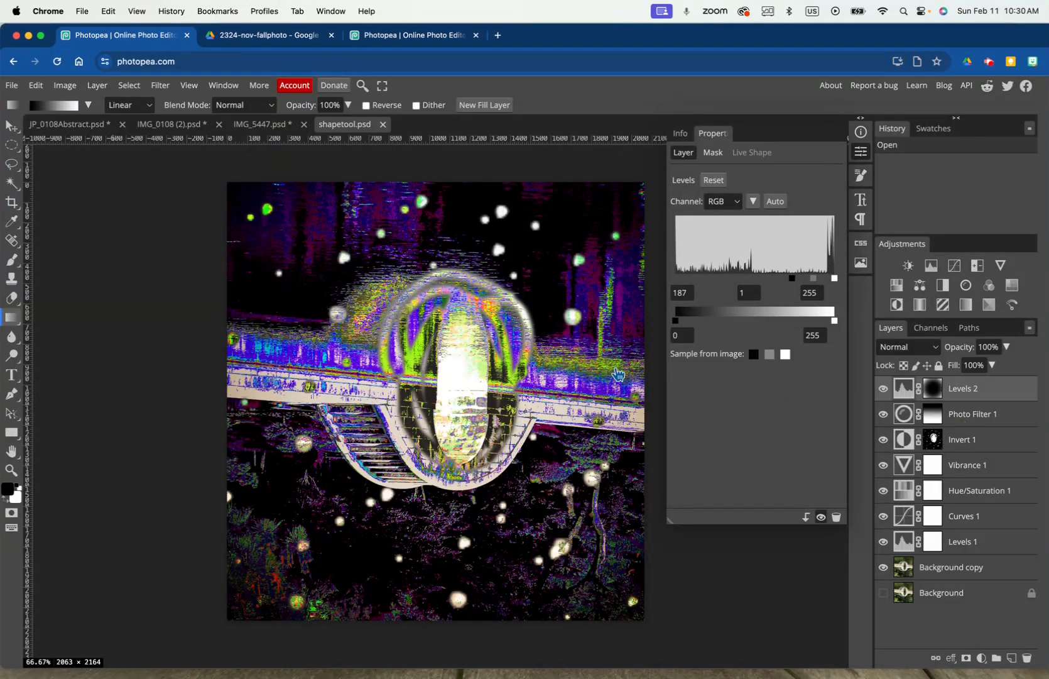
left_click(78, 127)
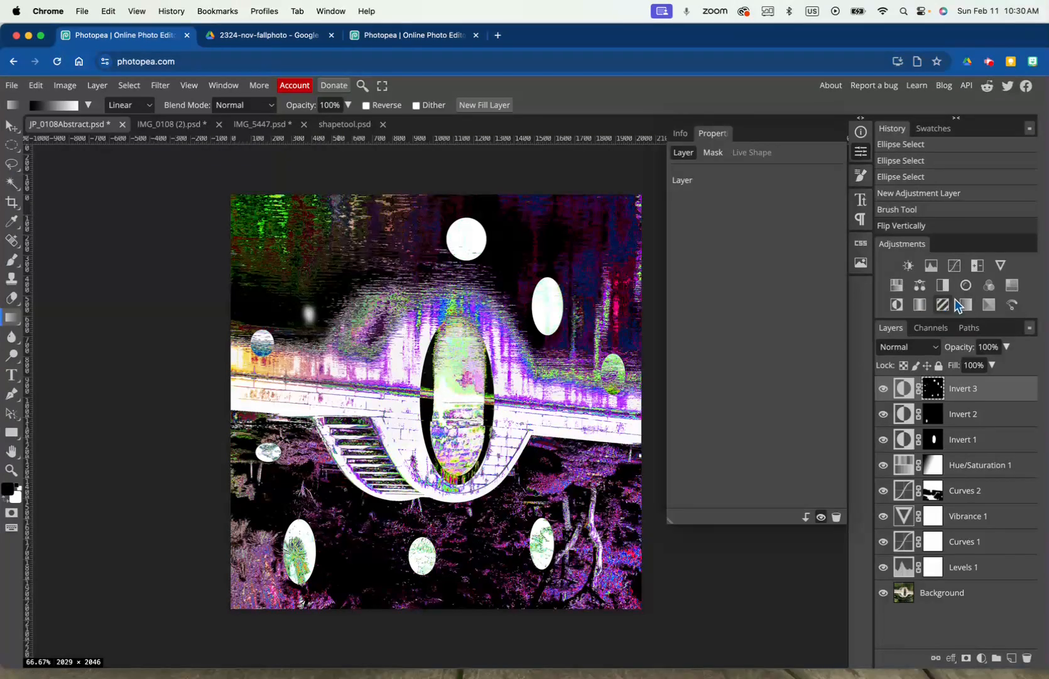
left_click(971, 292)
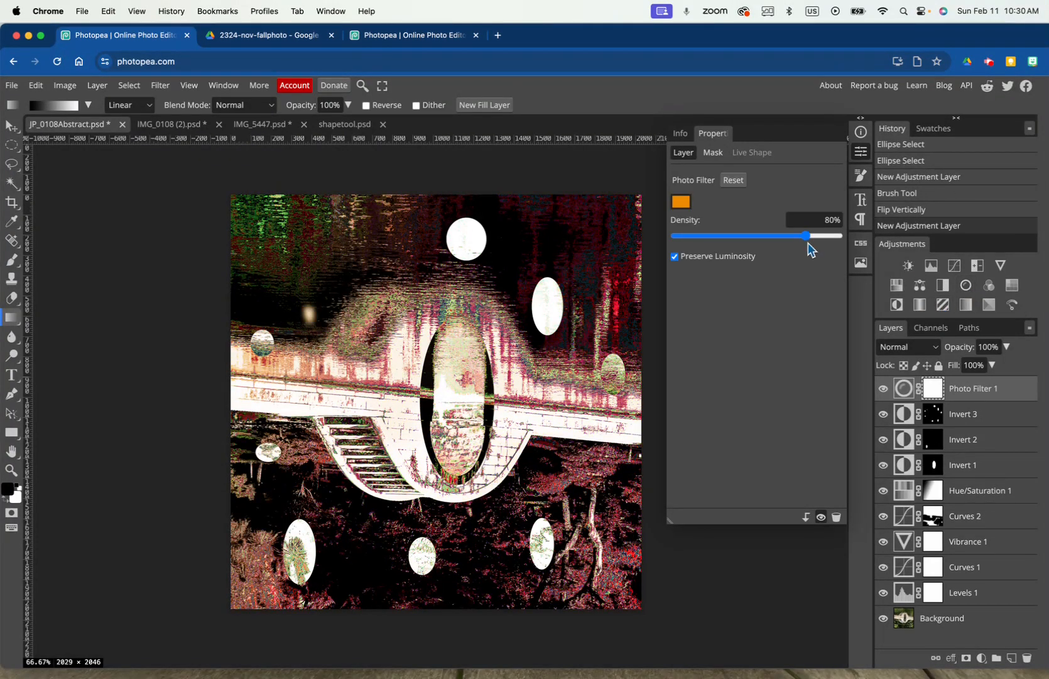
mouse_move(807, 241)
left_mouse_down()
mouse_move(724, 243)
mouse_move(789, 249)
left_mouse_up()
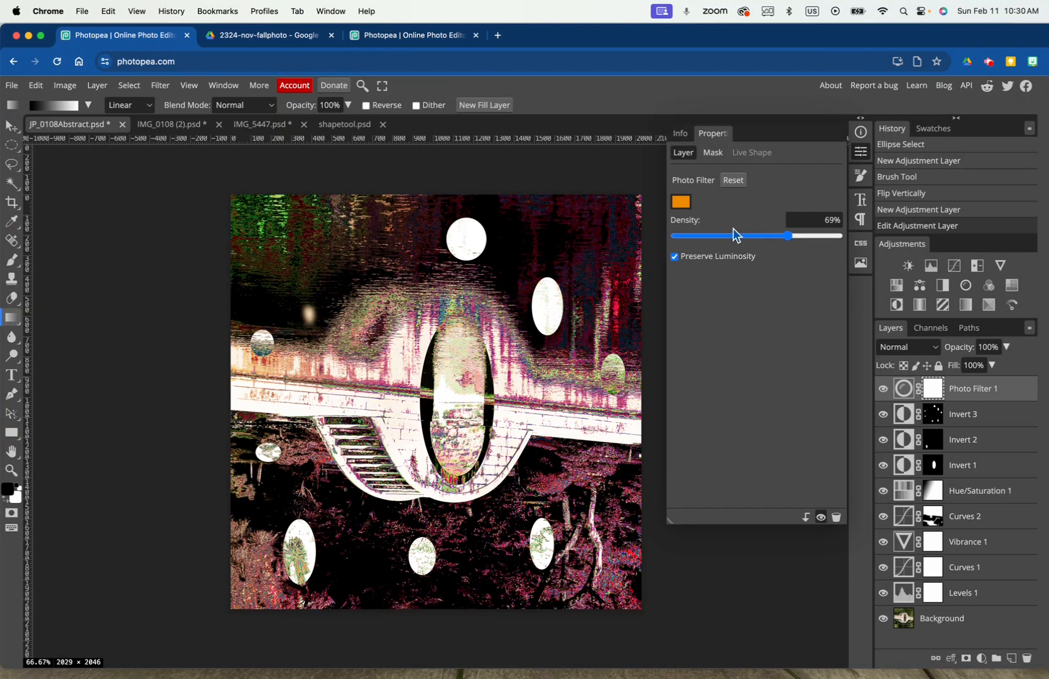
left_click(681, 202)
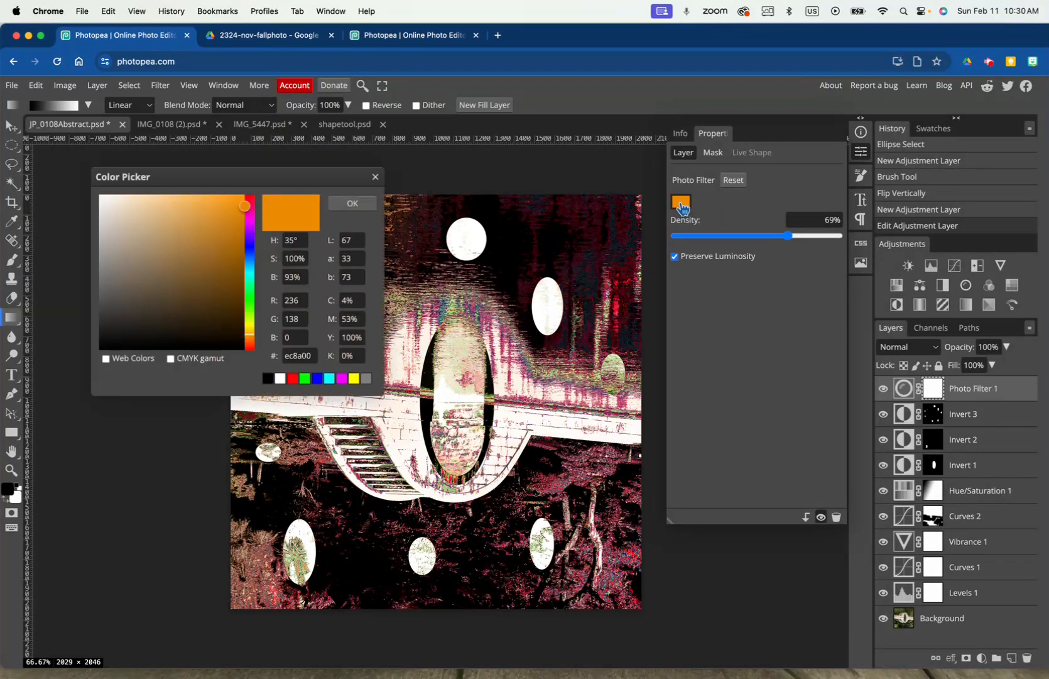
left_click(250, 258)
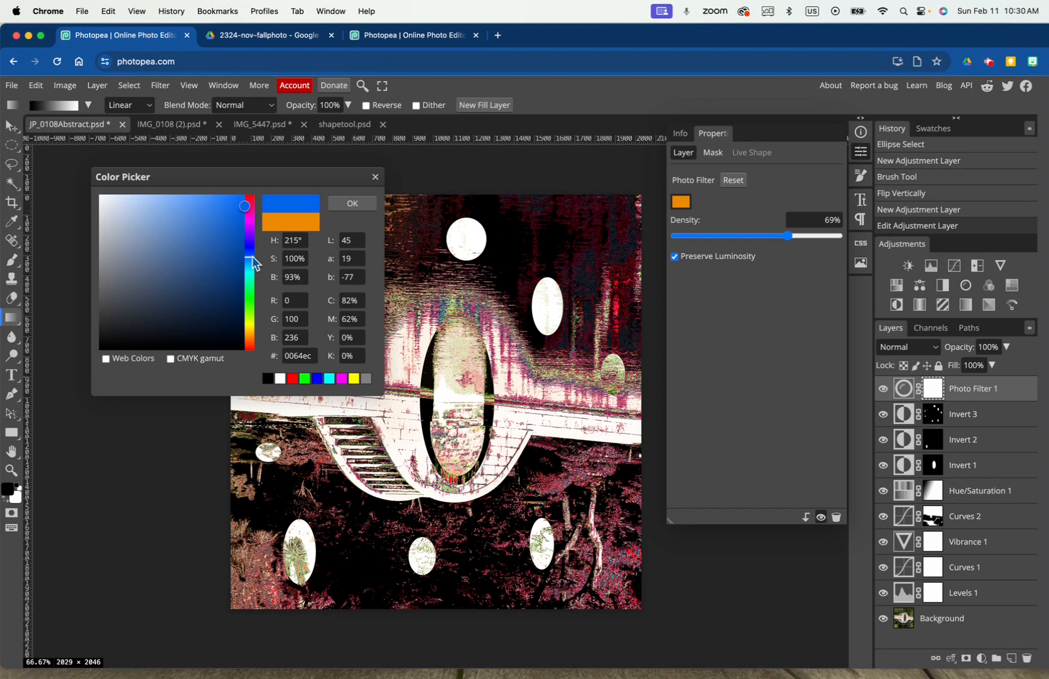
left_click(362, 205)
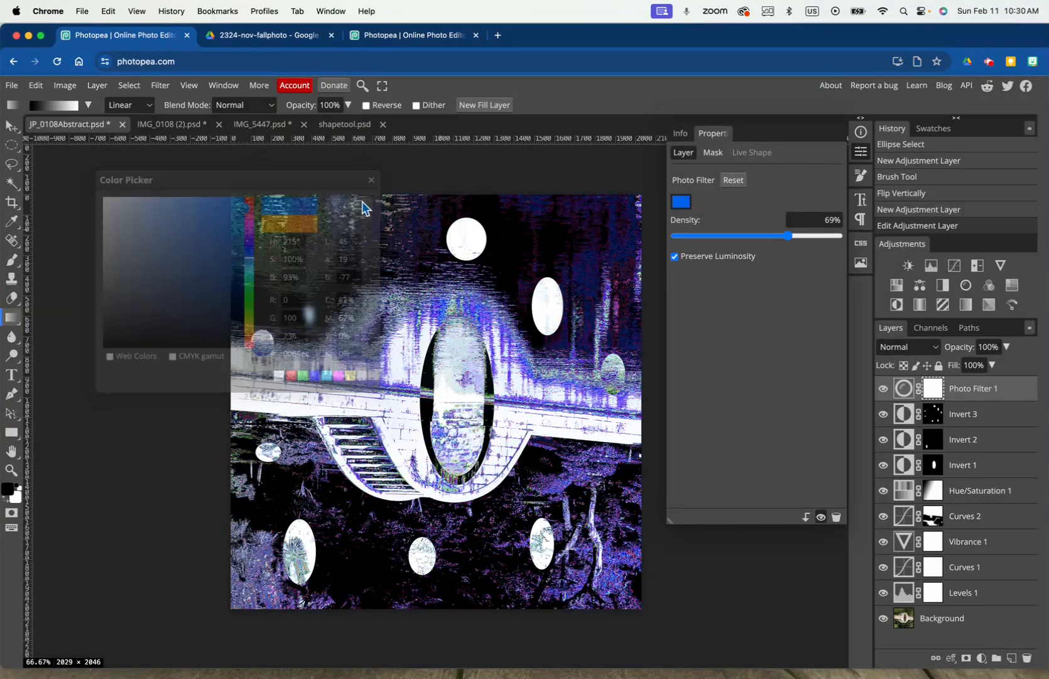
left_click_drag(787, 239, 780, 240)
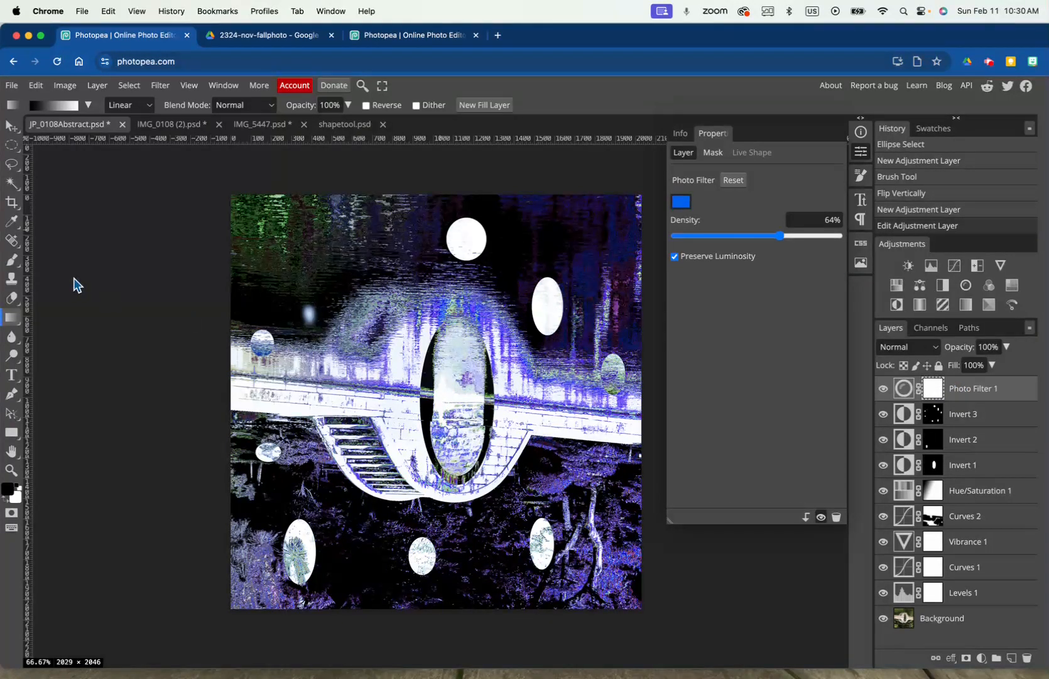
Apply a black-to-white gradient on the Photo Filter 1 mask from the image's top edge straight down to its middle
left_click(13, 260)
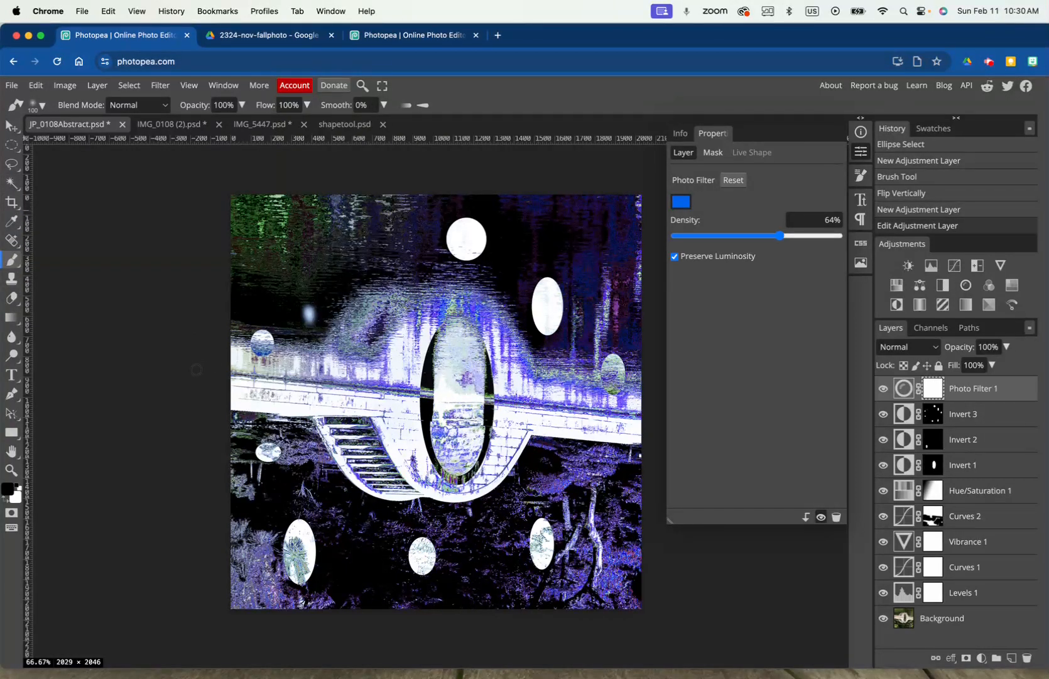
left_click(12, 318)
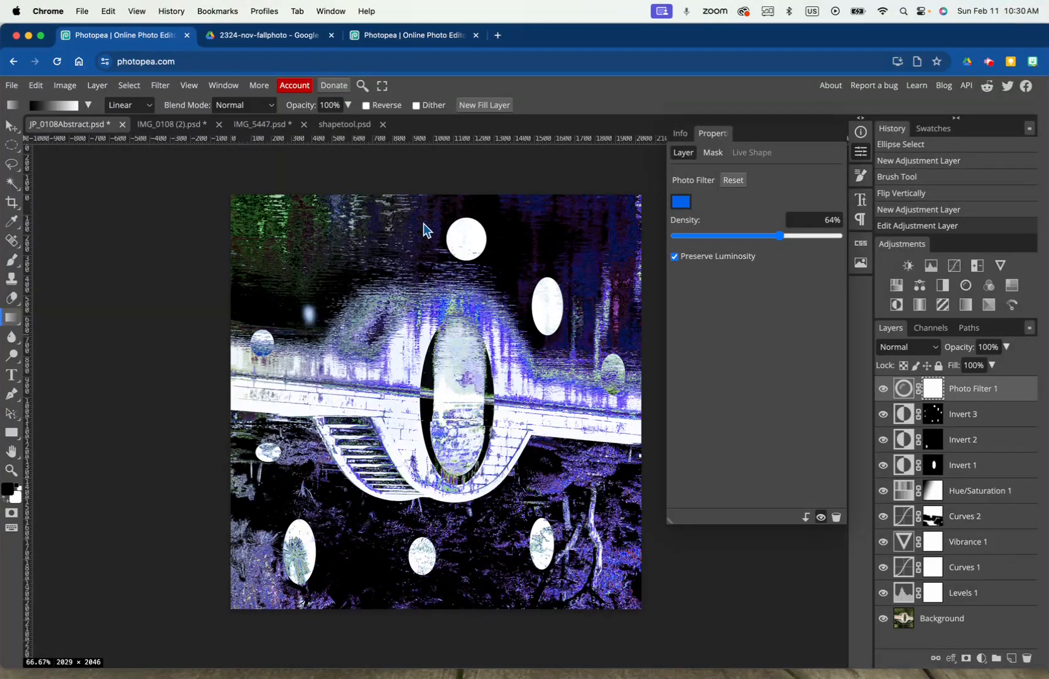
left_click_drag(426, 194, 431, 394)
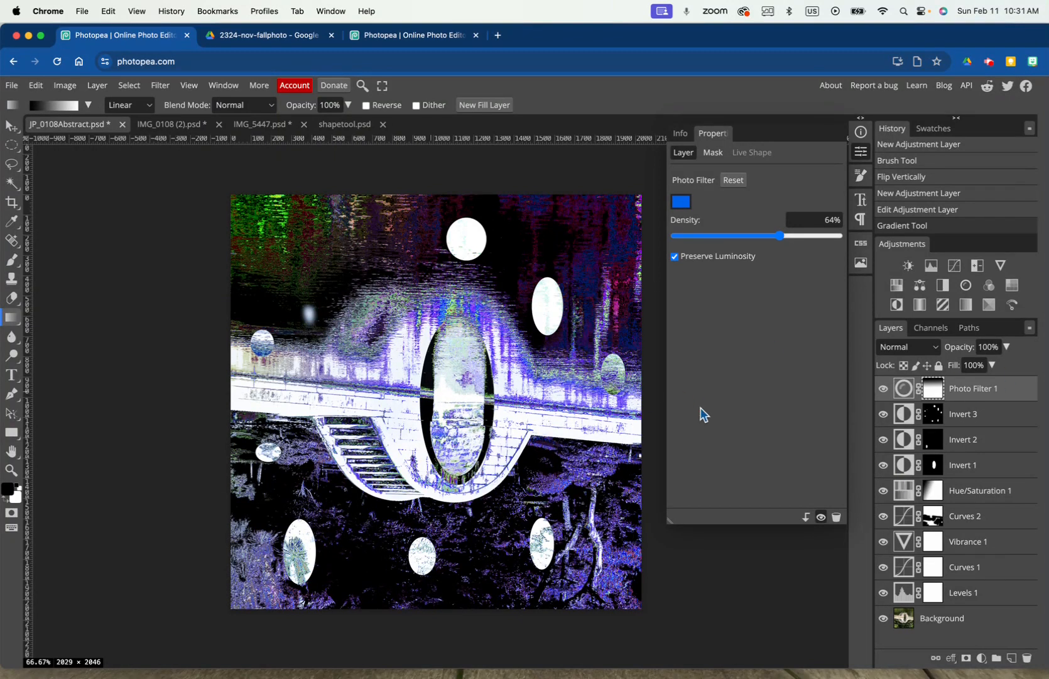
Add a second Photo Filter layer in orange ec8a00 at 80% density, with a black-to-white mask gradient from the image's bottom edge to its middle
left_click(943, 305)
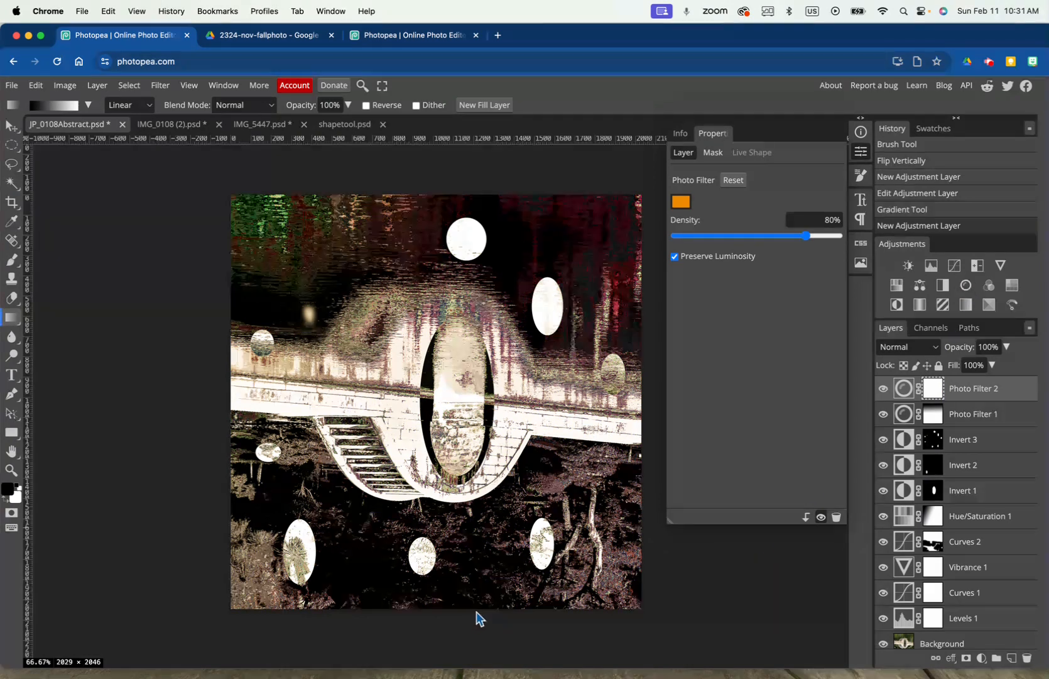
left_click_drag(474, 613, 476, 381)
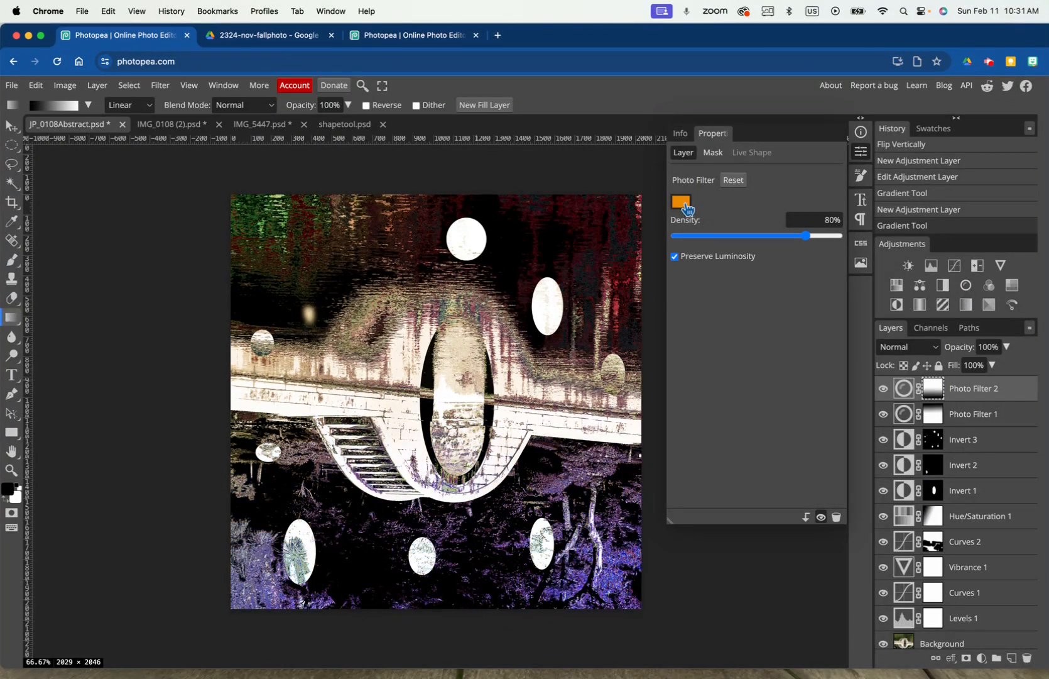
left_click(683, 203)
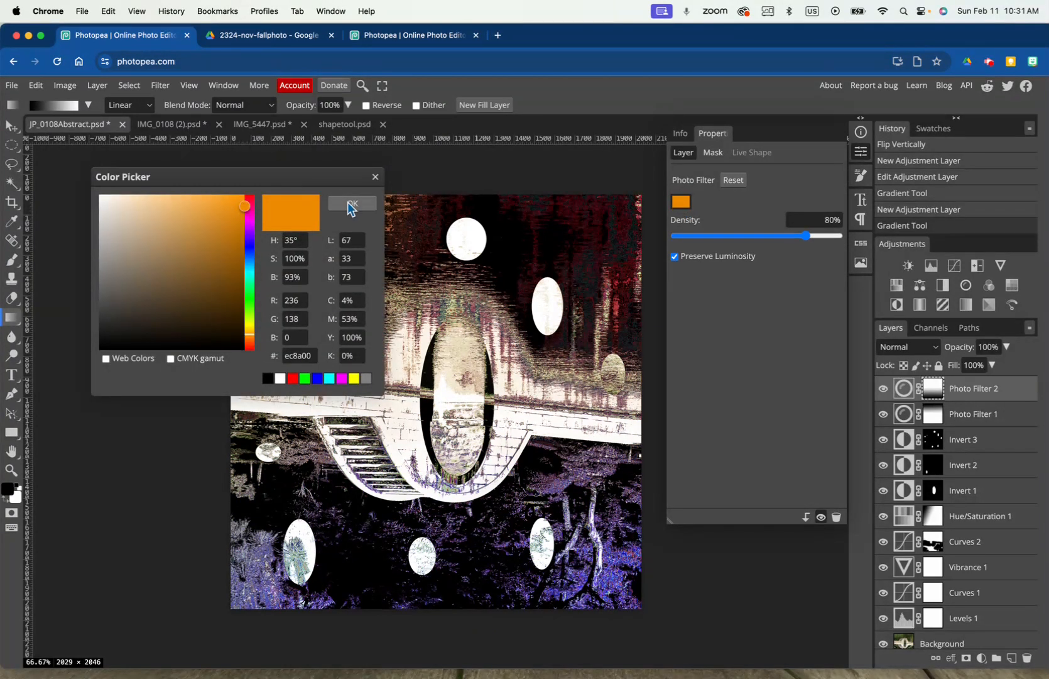
left_click(351, 205)
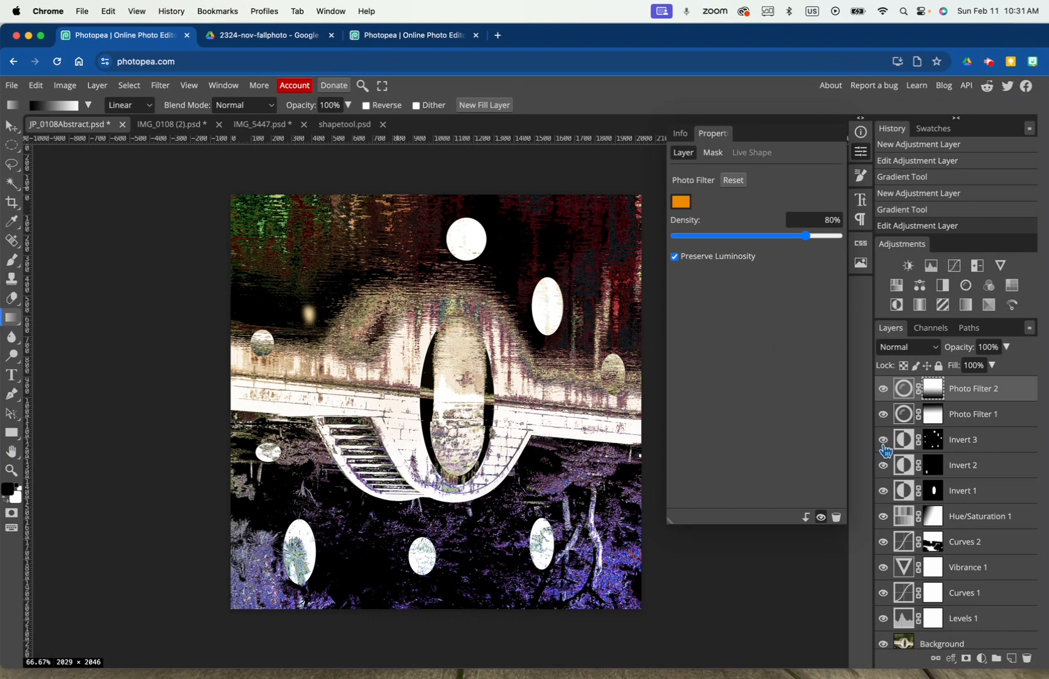
Compare the image with and without the small inverted ovals, and hide the Invert 3 and Invert 2 layers
left_click(883, 439)
left_click(884, 439)
left_click(883, 440)
left_click(883, 439)
left_click(884, 439)
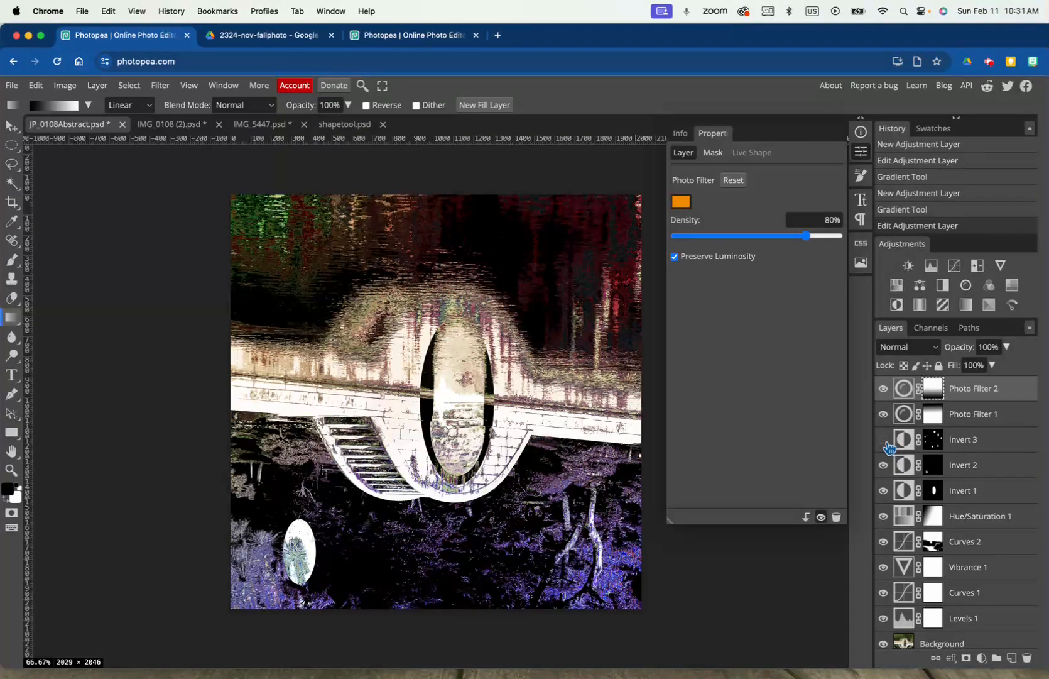
left_click(884, 466)
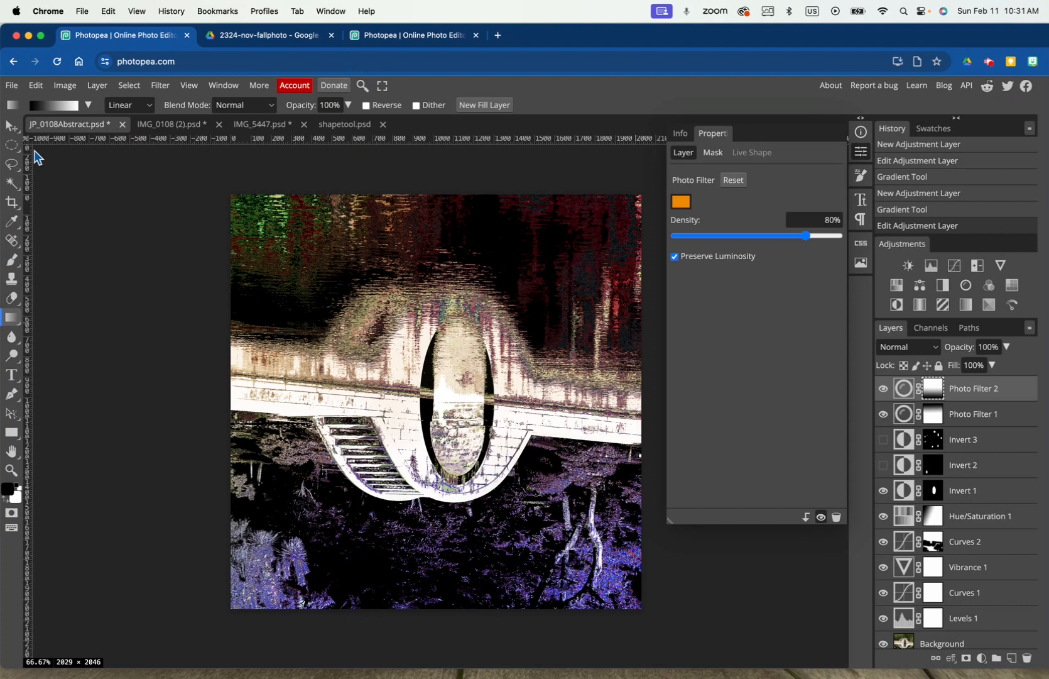
Crop the image to about 1909 × 1810 px with the frame tilted slightly clockwise to level the bridge deck
left_click(12, 202)
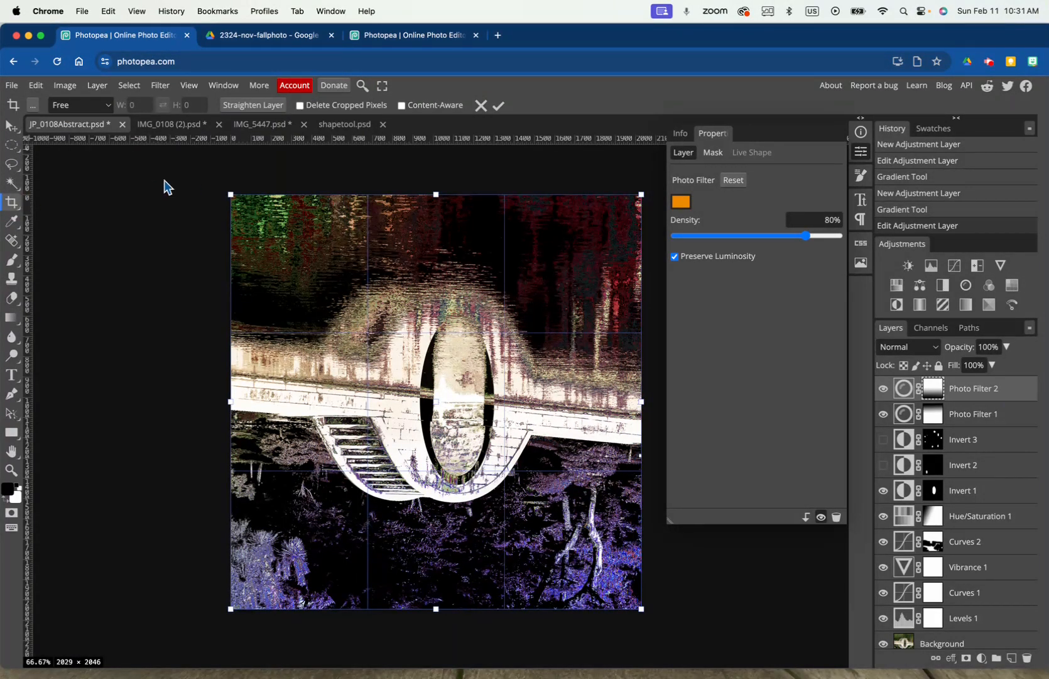
left_click_drag(223, 180, 256, 201)
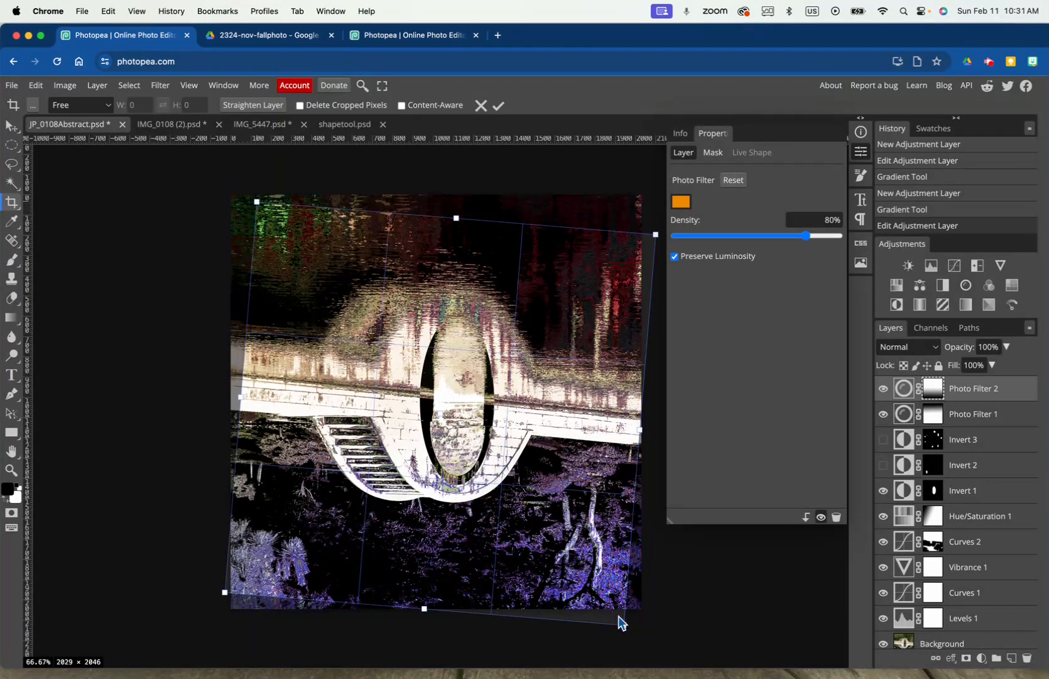
left_click_drag(626, 625, 620, 604)
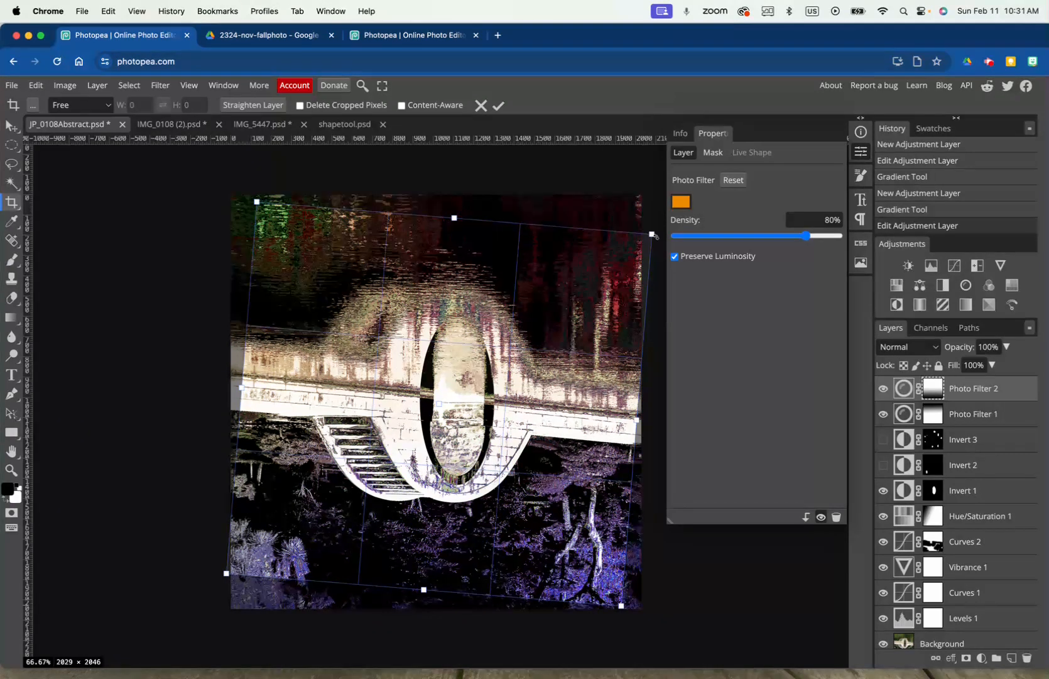
left_click_drag(651, 231, 639, 239)
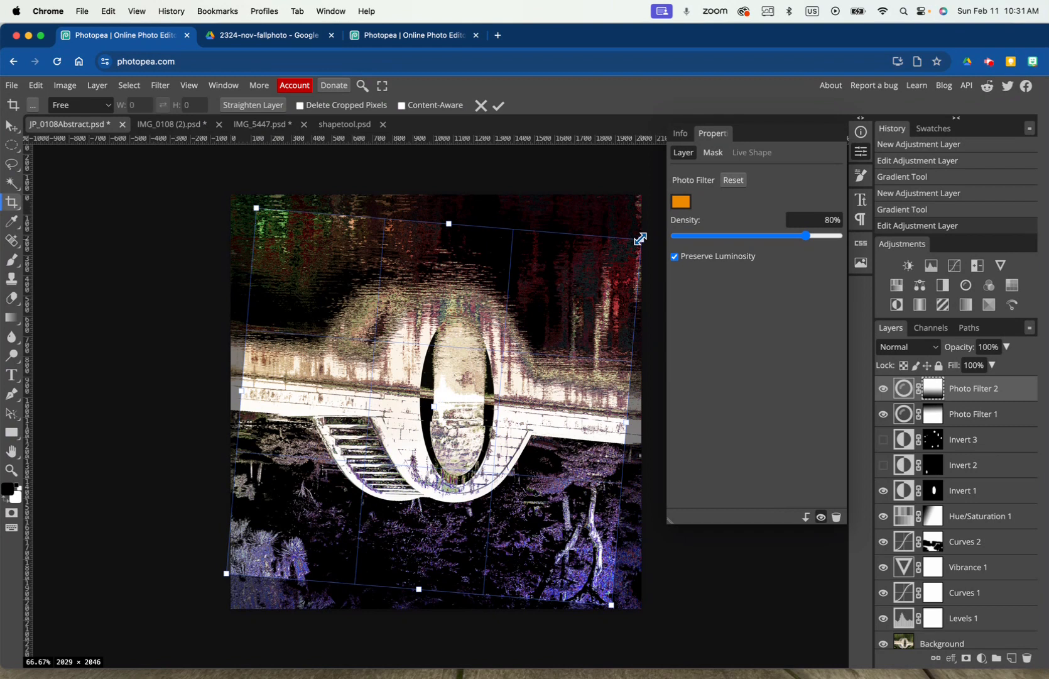
key("Return")
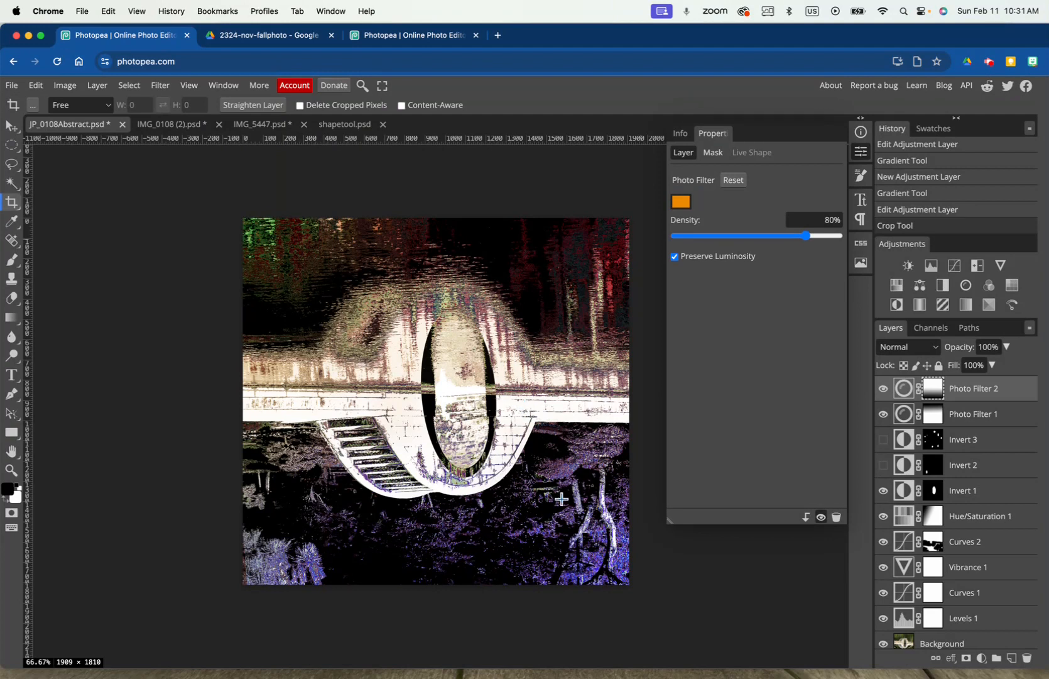
left_click_drag(596, 522, 379, 350)
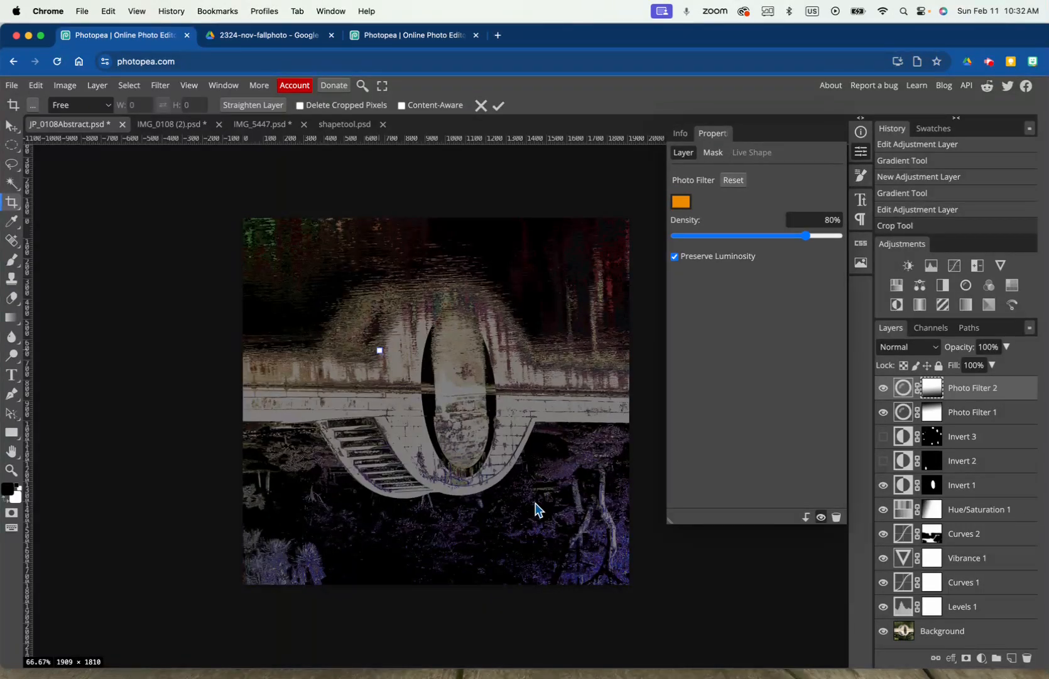
key("Return")
left_click(36, 85)
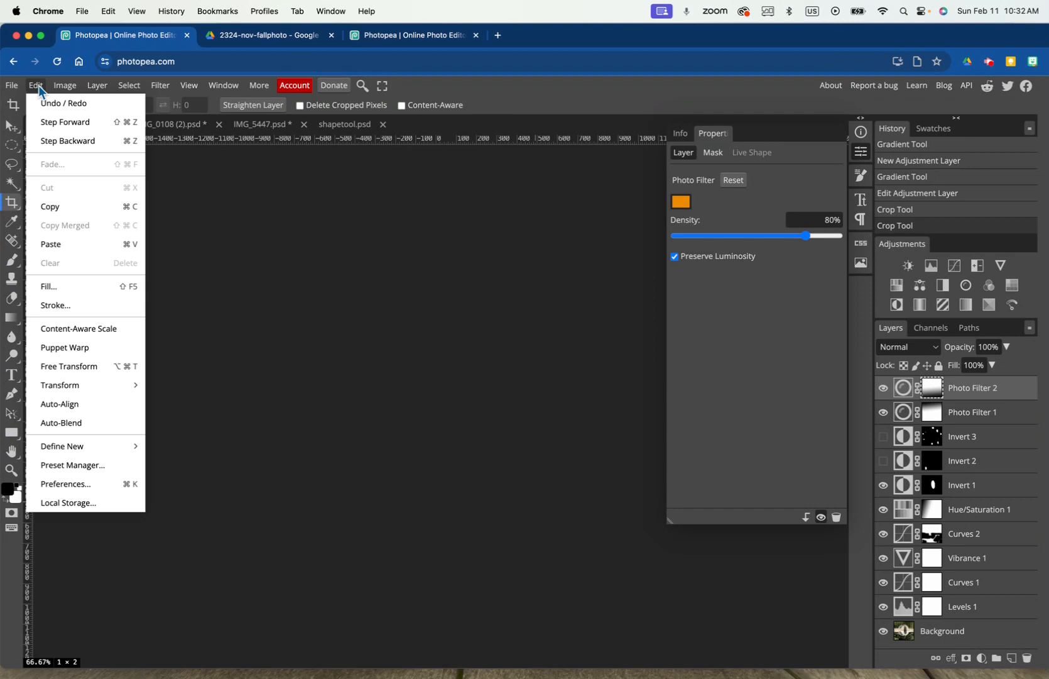
left_click(52, 139)
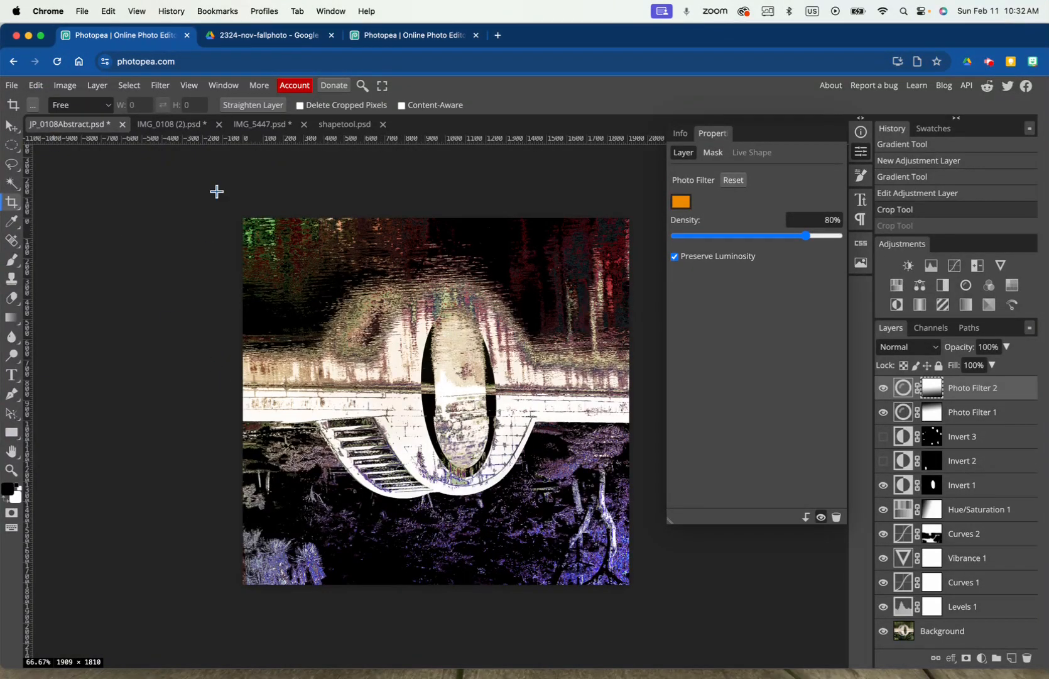
left_click(12, 88)
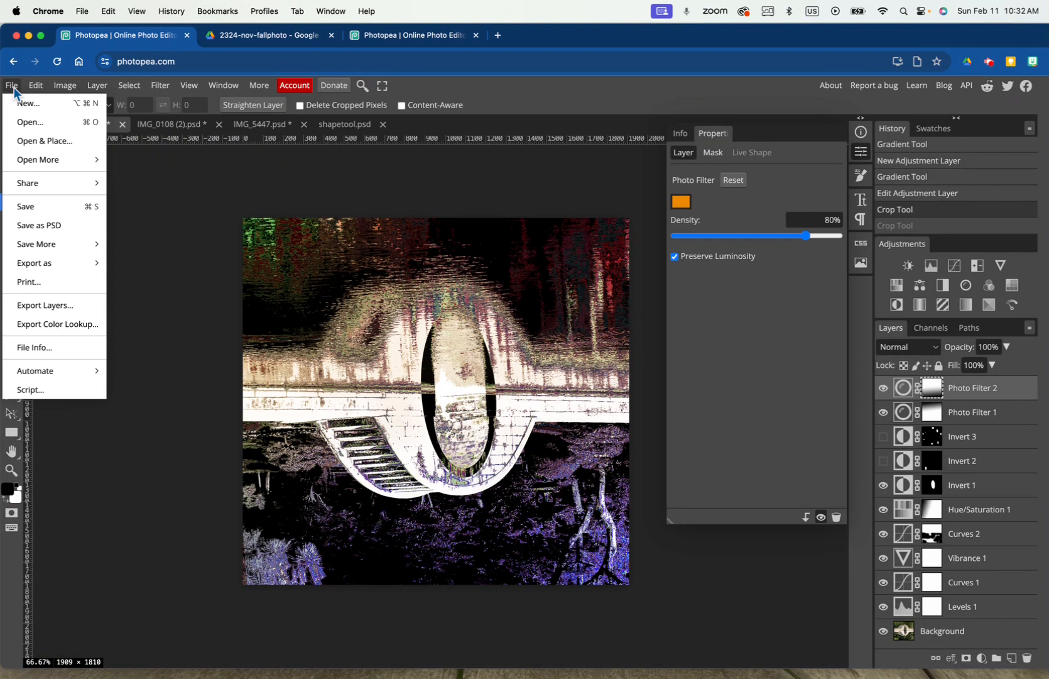
left_click(73, 215)
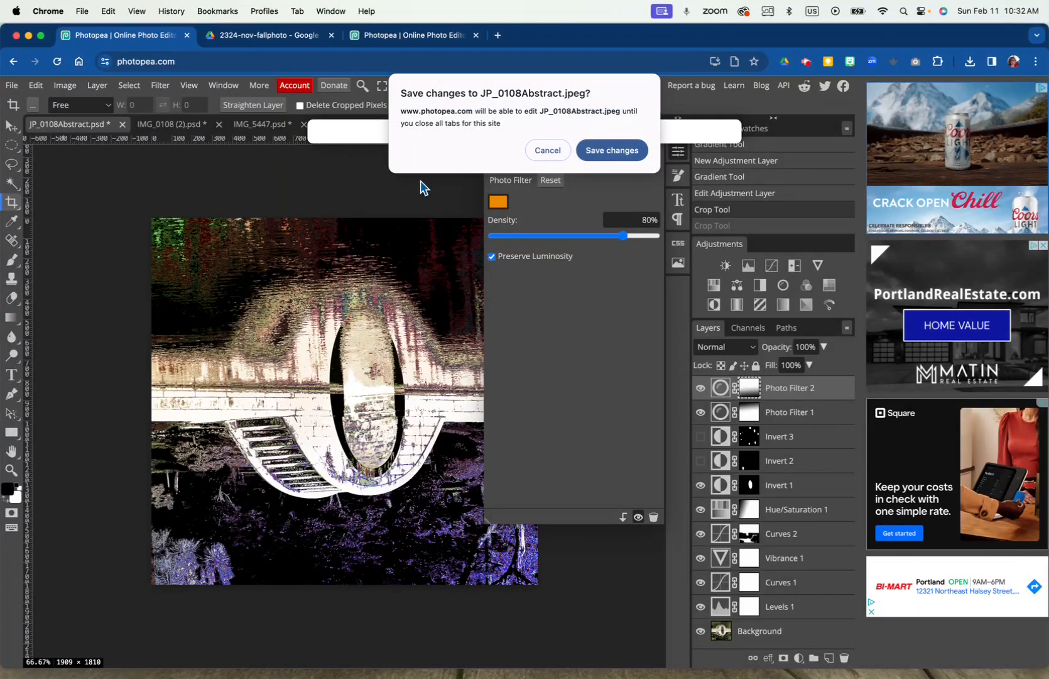
left_click(554, 150)
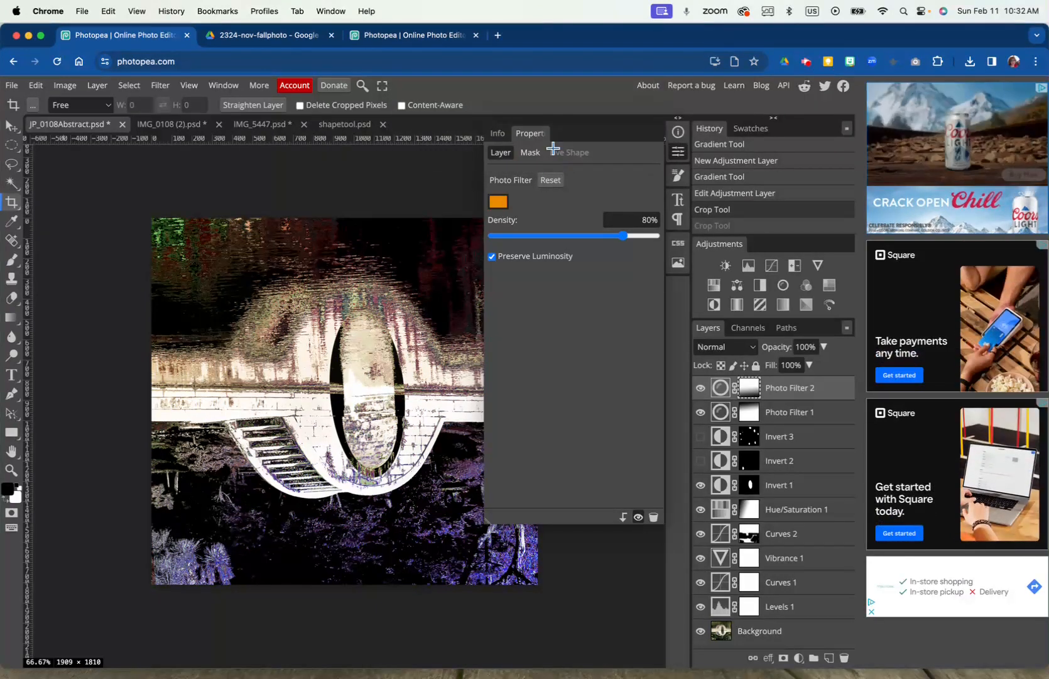
Widen the browser window beyond the ads and save the document as JP_0108Abstract.psd in the Documents folder
left_click_drag(636, 31, 796, 30)
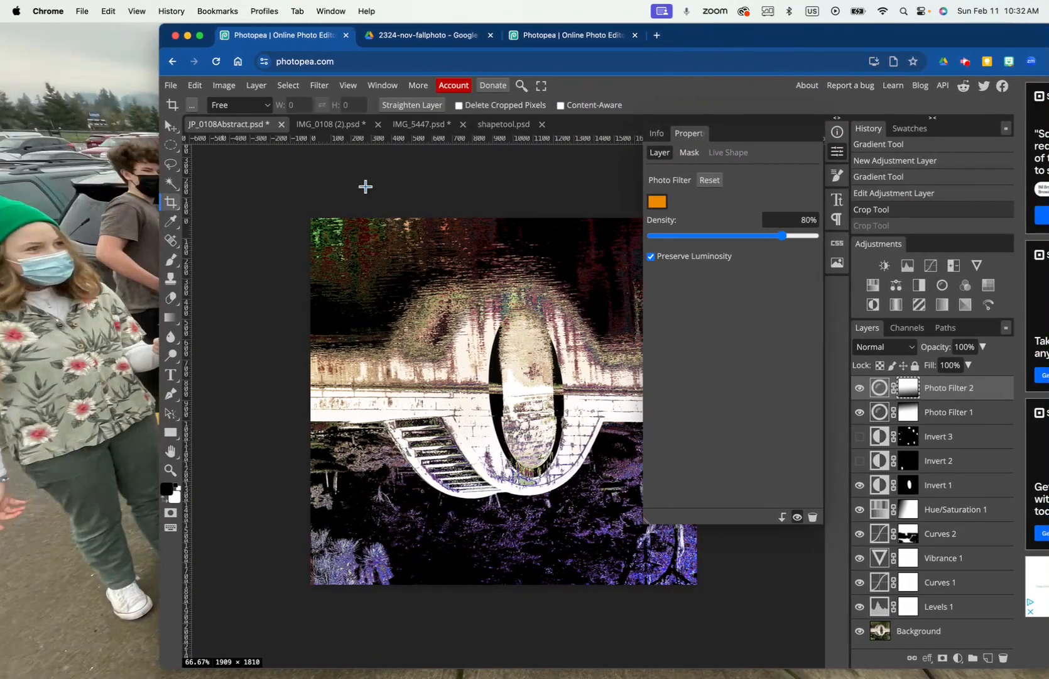
left_click_drag(159, 557, 0, 556)
left_click(15, 87)
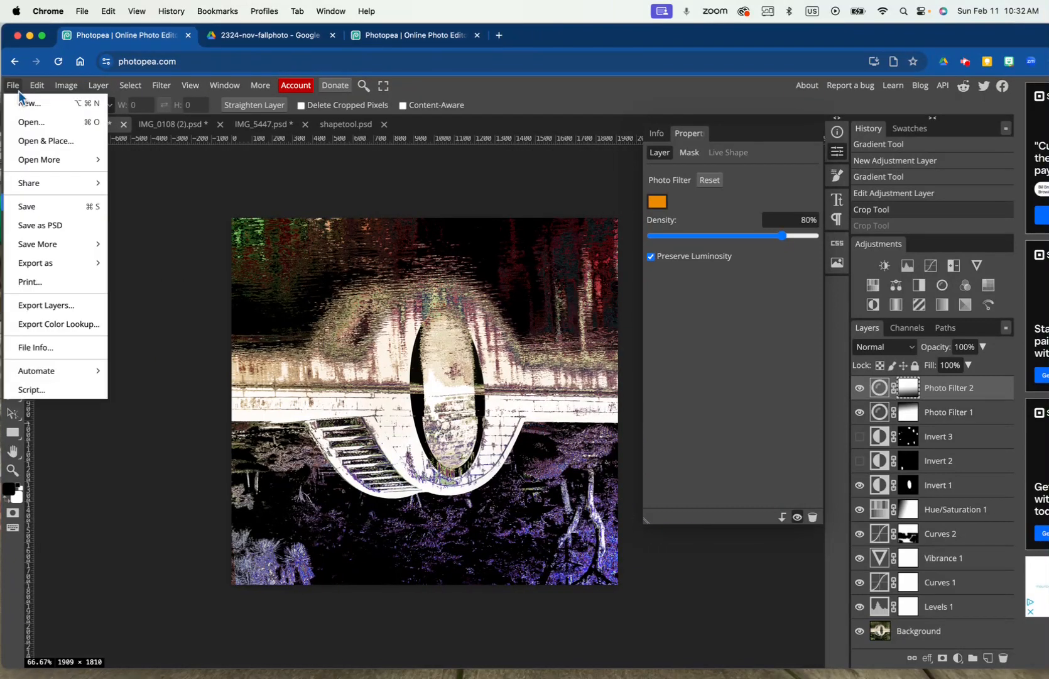
left_click(51, 226)
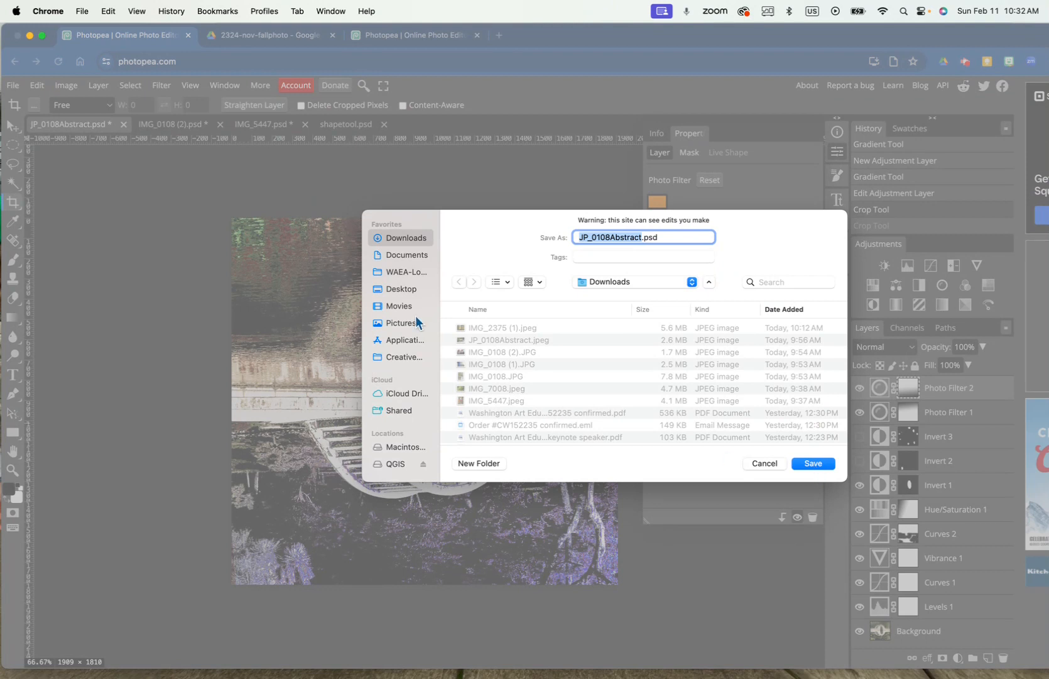
left_click(406, 256)
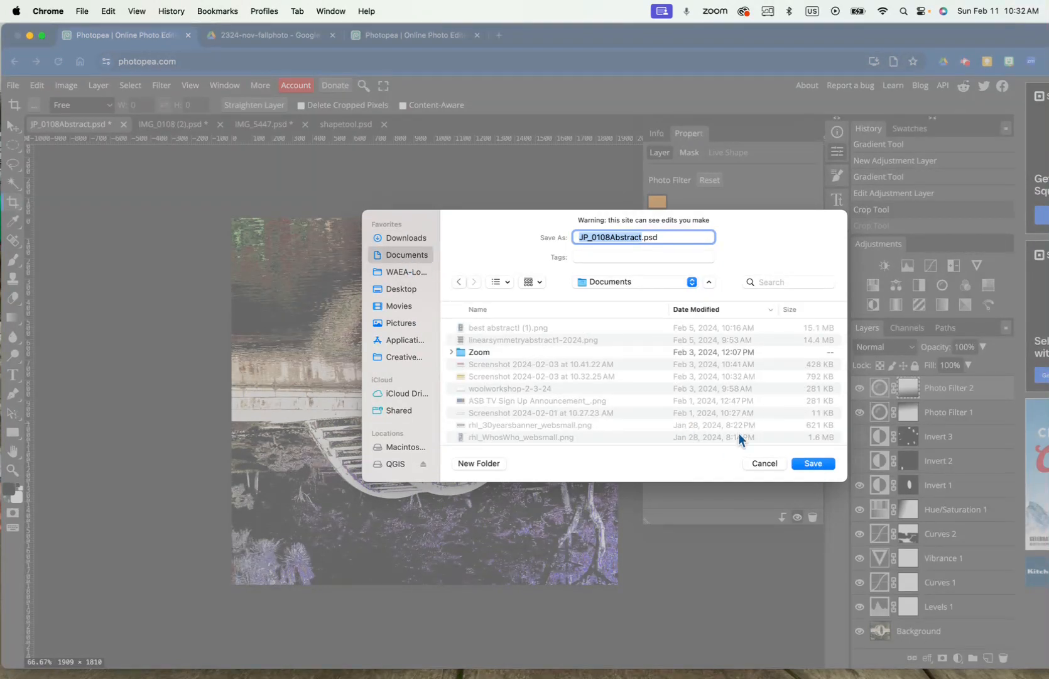
left_click(814, 464)
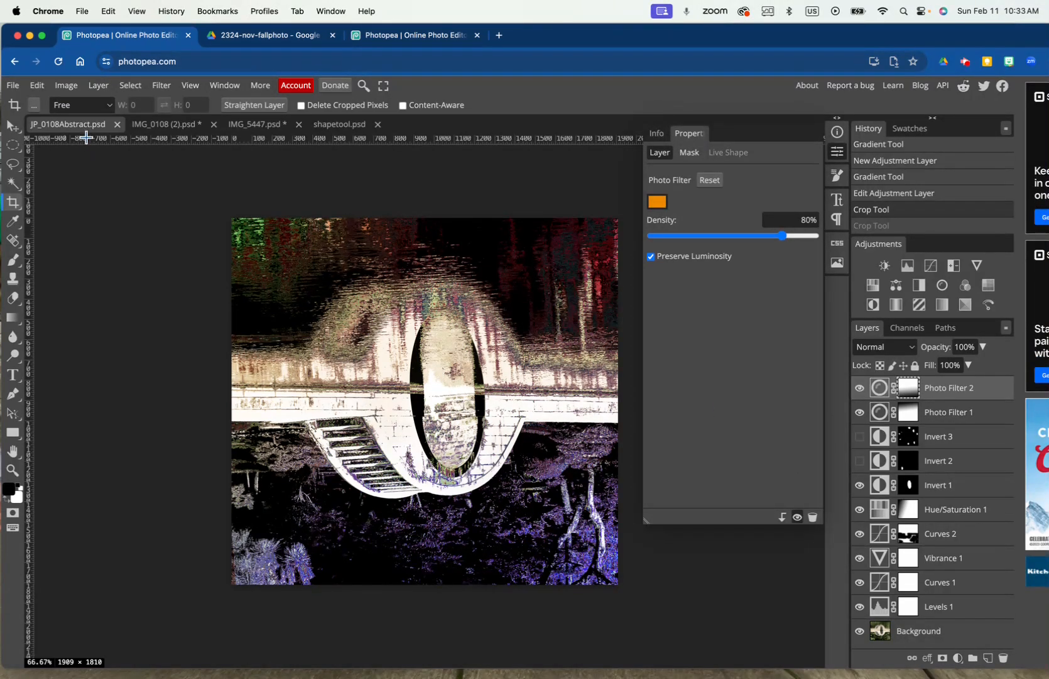
Export the image as a PNG named JP_0108Abstract at 100% quality into the Documents folder
left_click(14, 86)
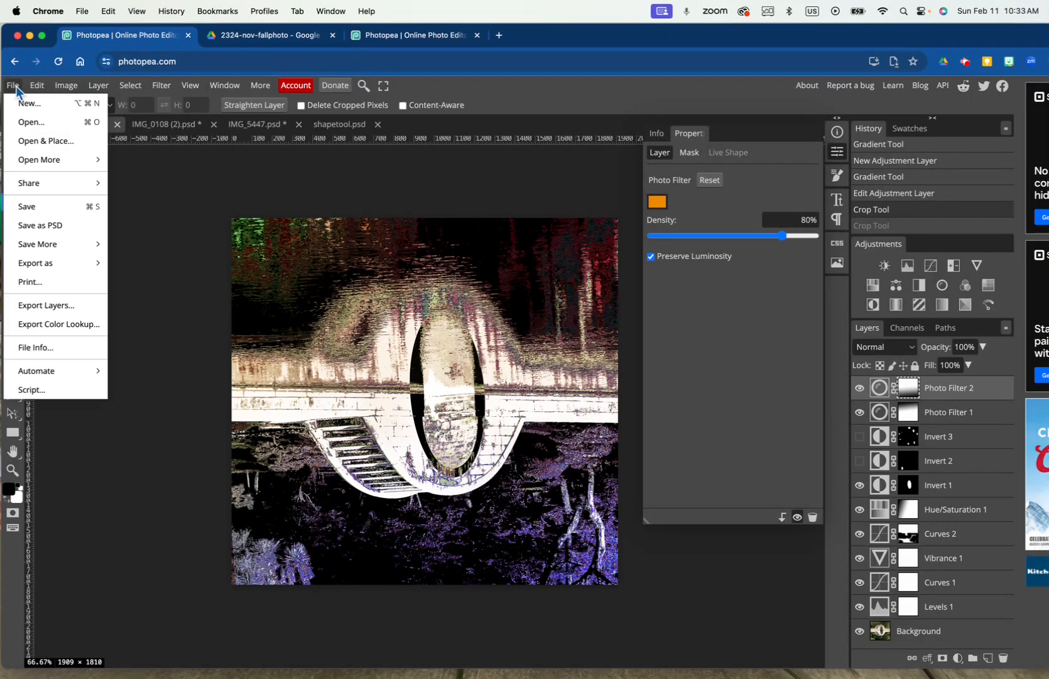
mouse_move(56, 264)
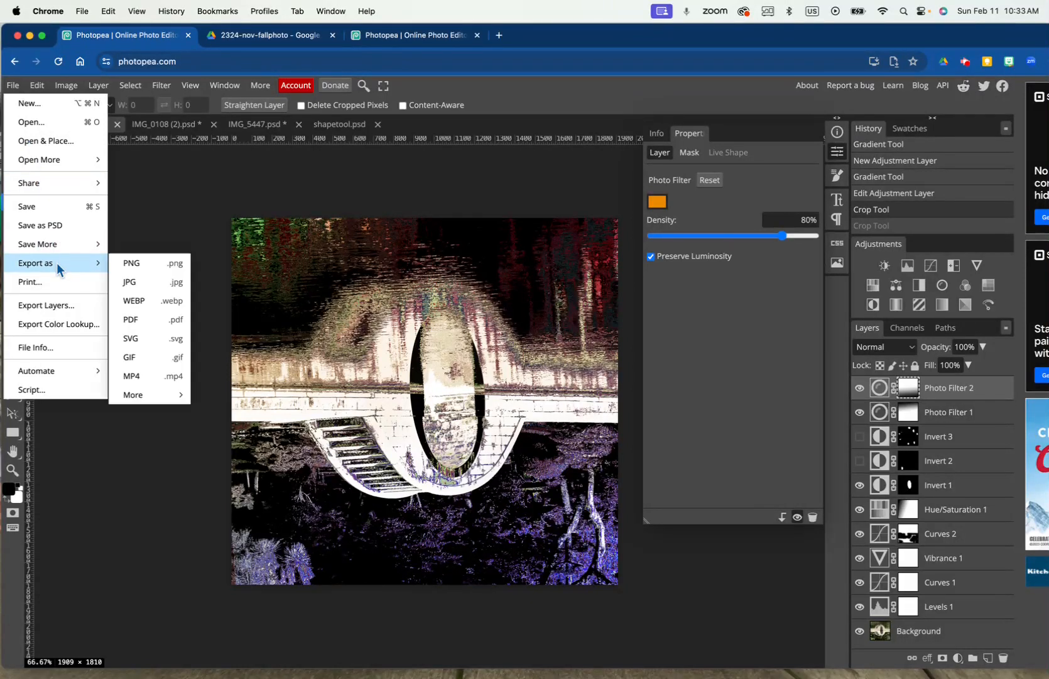
left_click(149, 263)
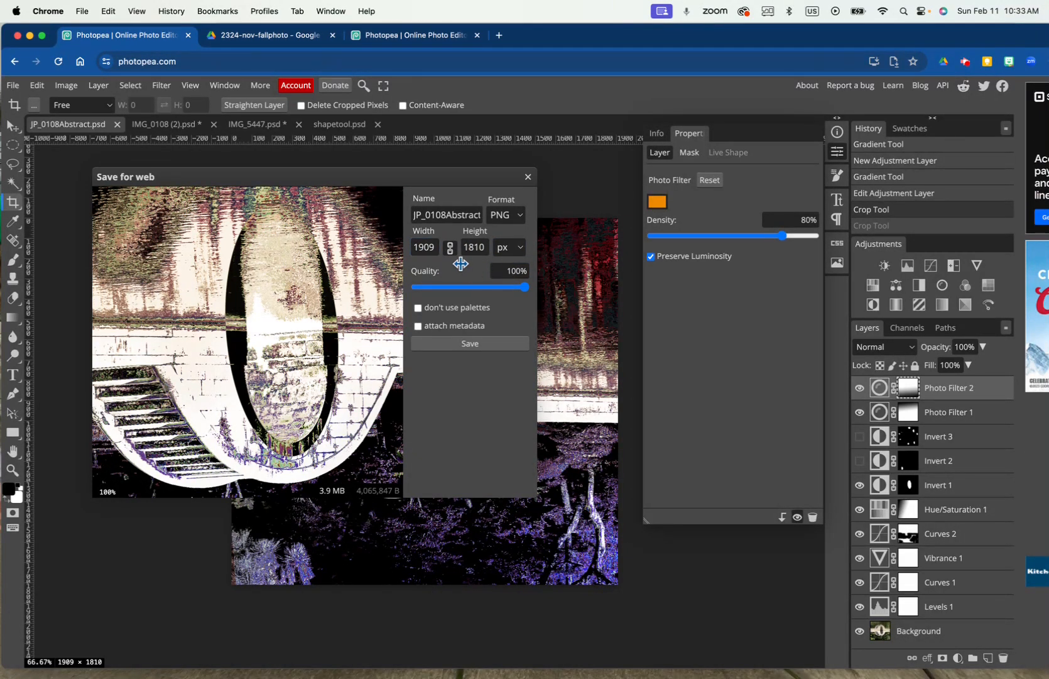
left_click(473, 345)
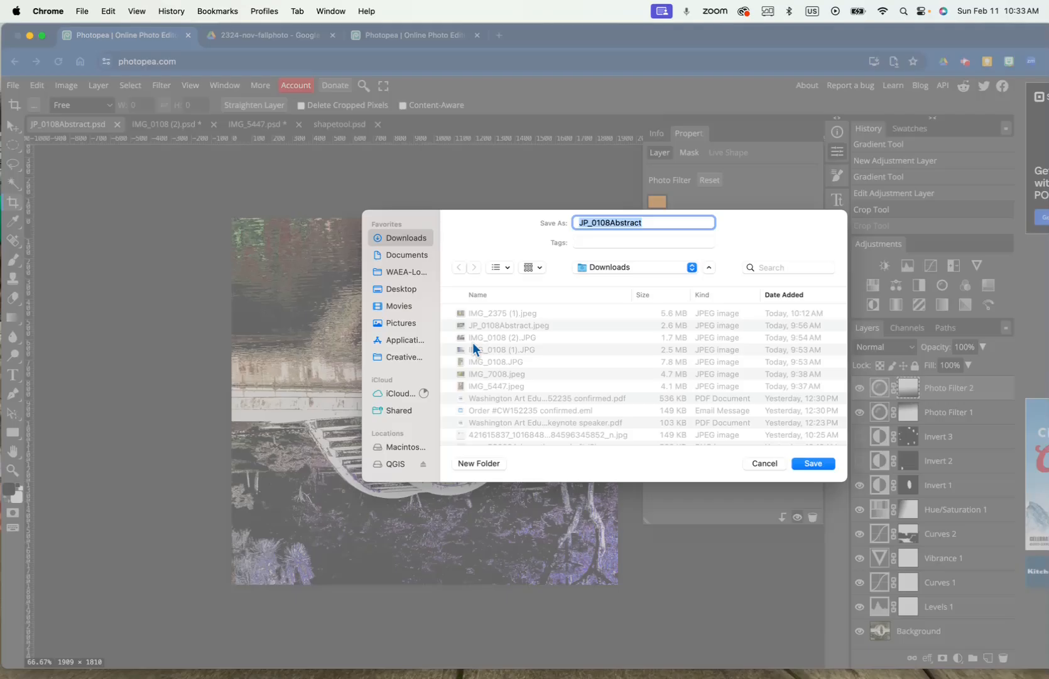
left_click(405, 257)
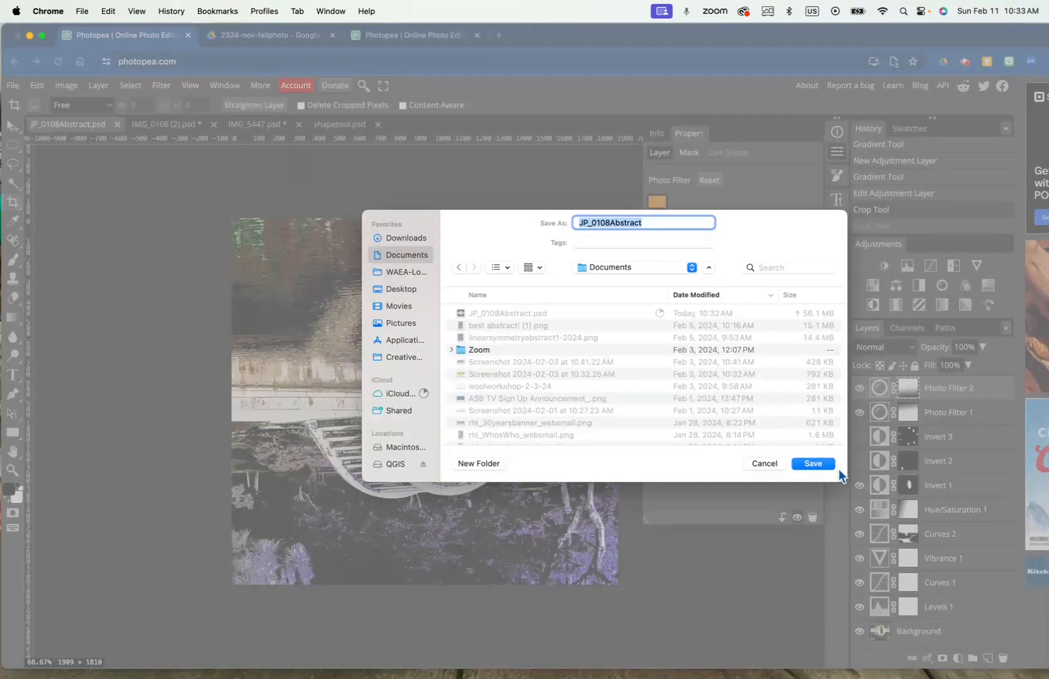
left_click(819, 466)
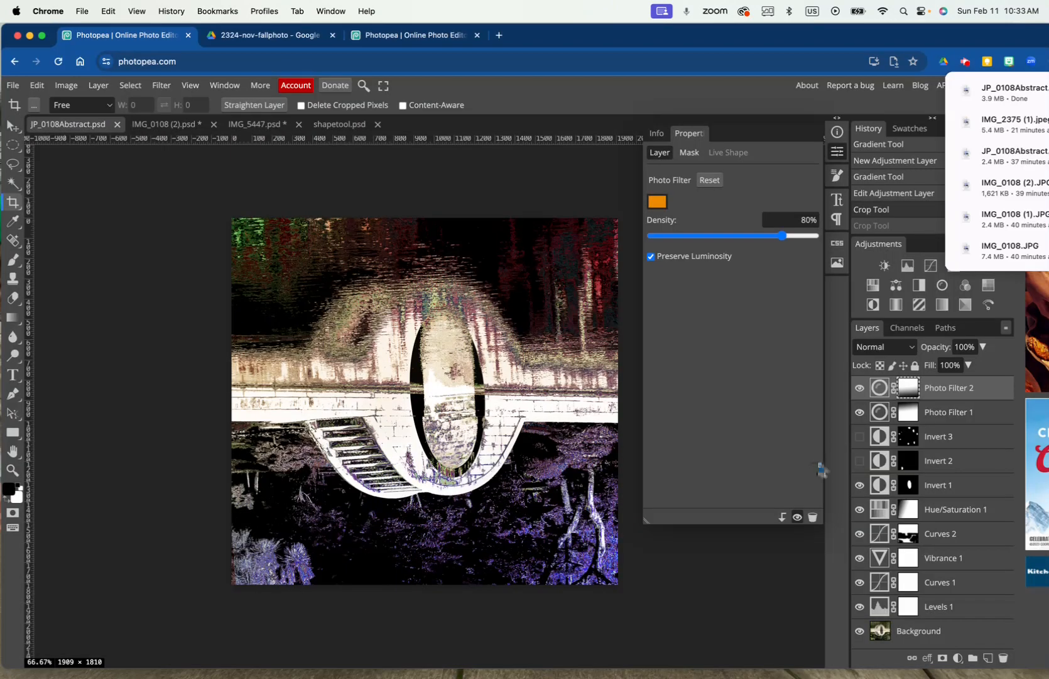